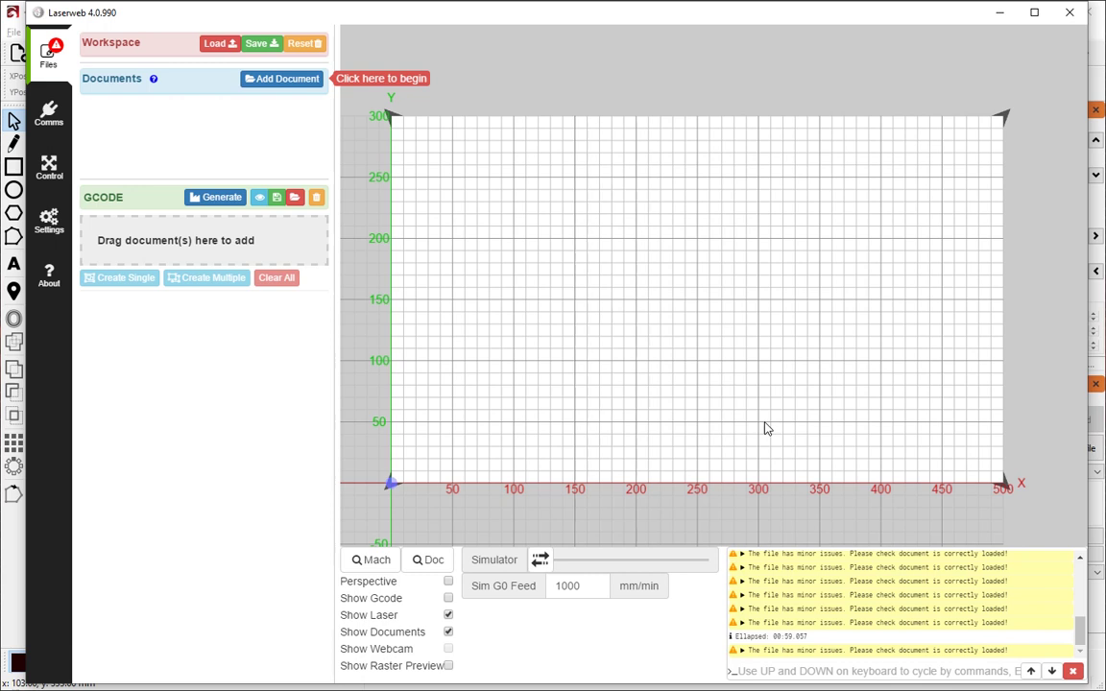
Import the first hash-named DXF test file into LaserWeb
left_click(281, 78)
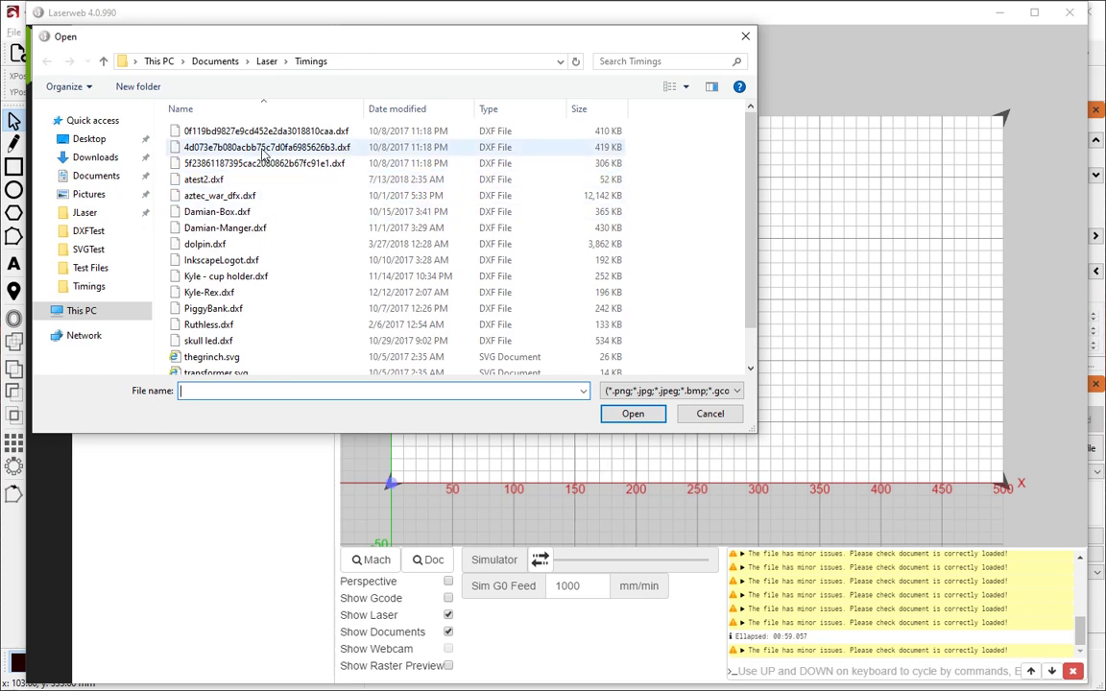
left_click(262, 130)
left_click(631, 414)
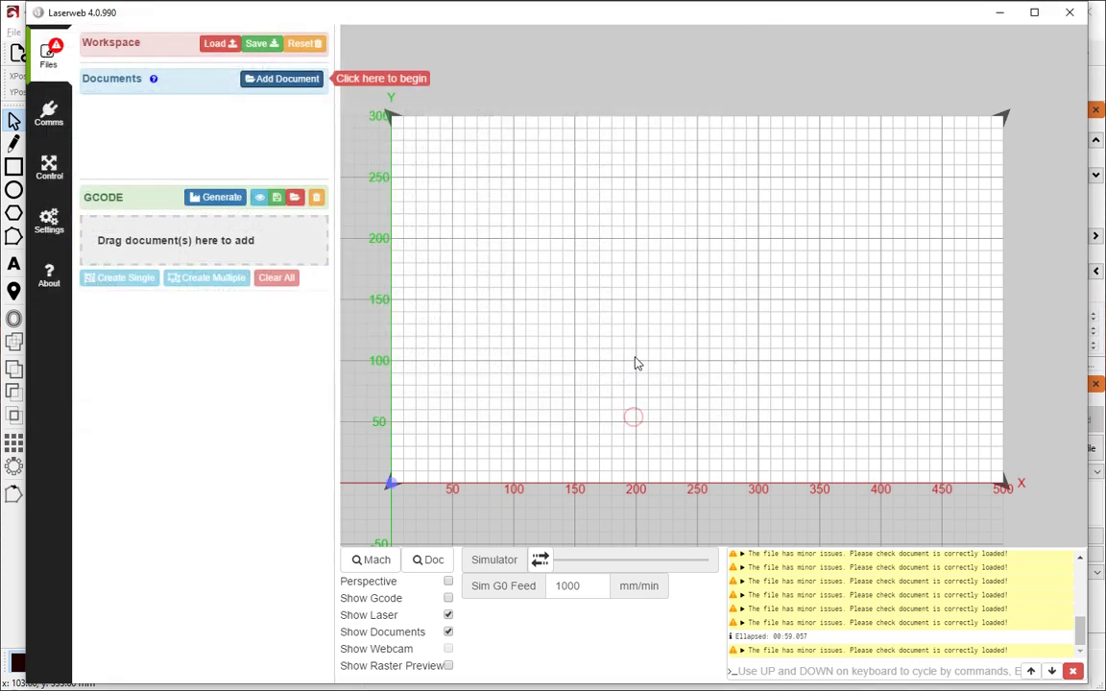
scroll(408, 494, "up", 5)
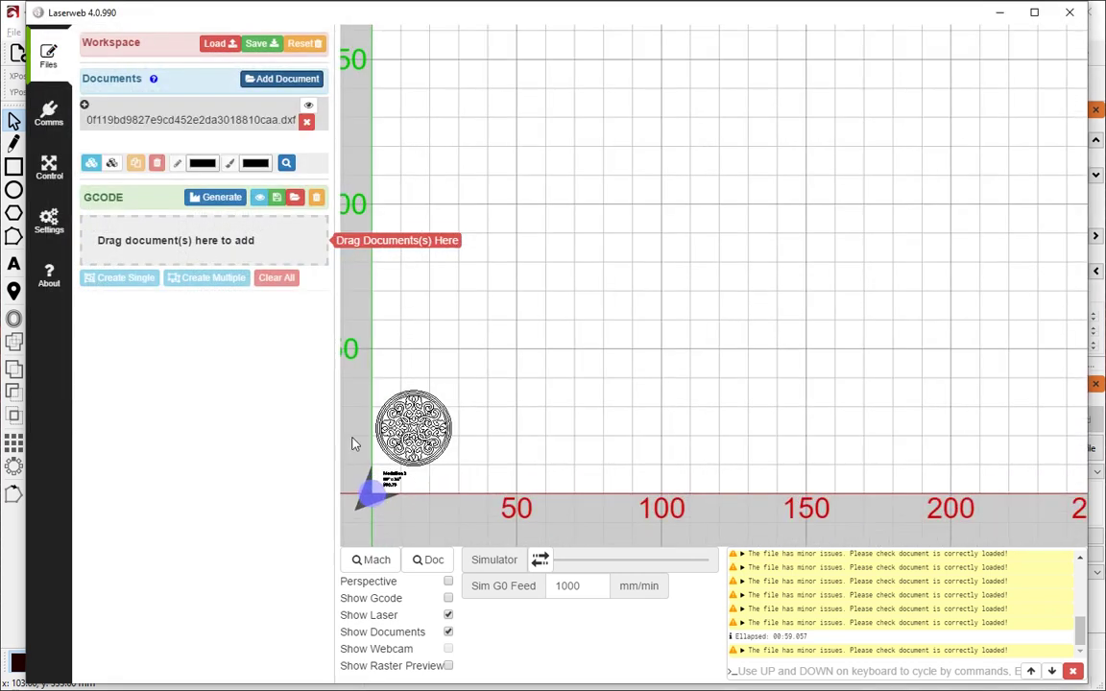
Import the third hash-named DXF alongside it, then delete both loaded documents
left_click(269, 79)
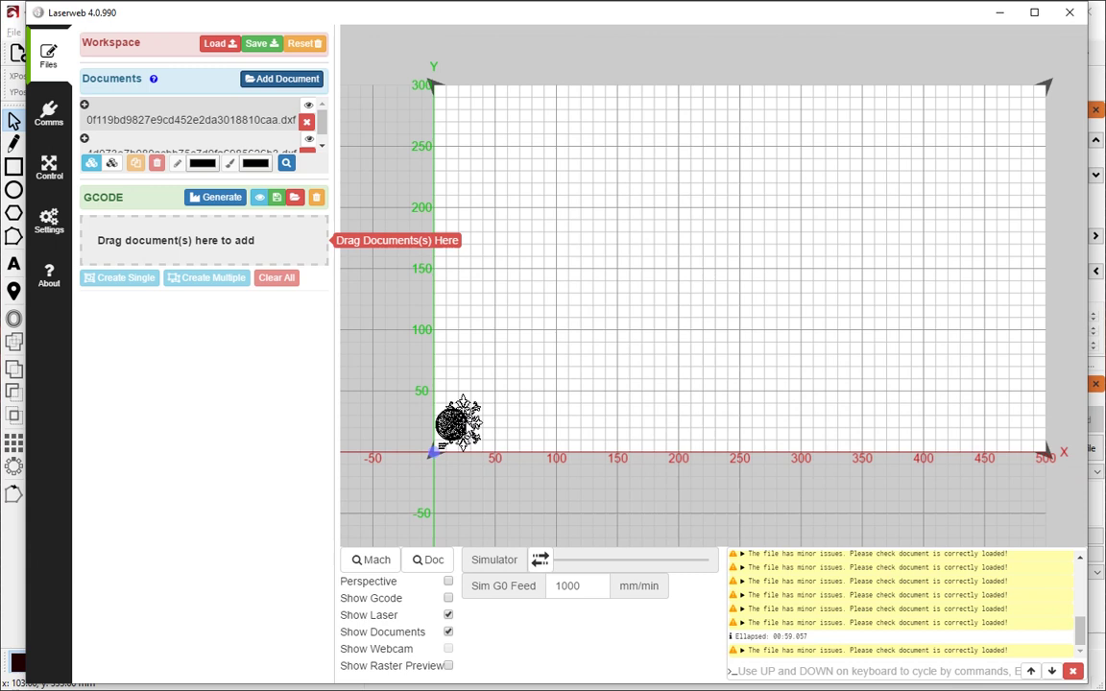
left_click(275, 79)
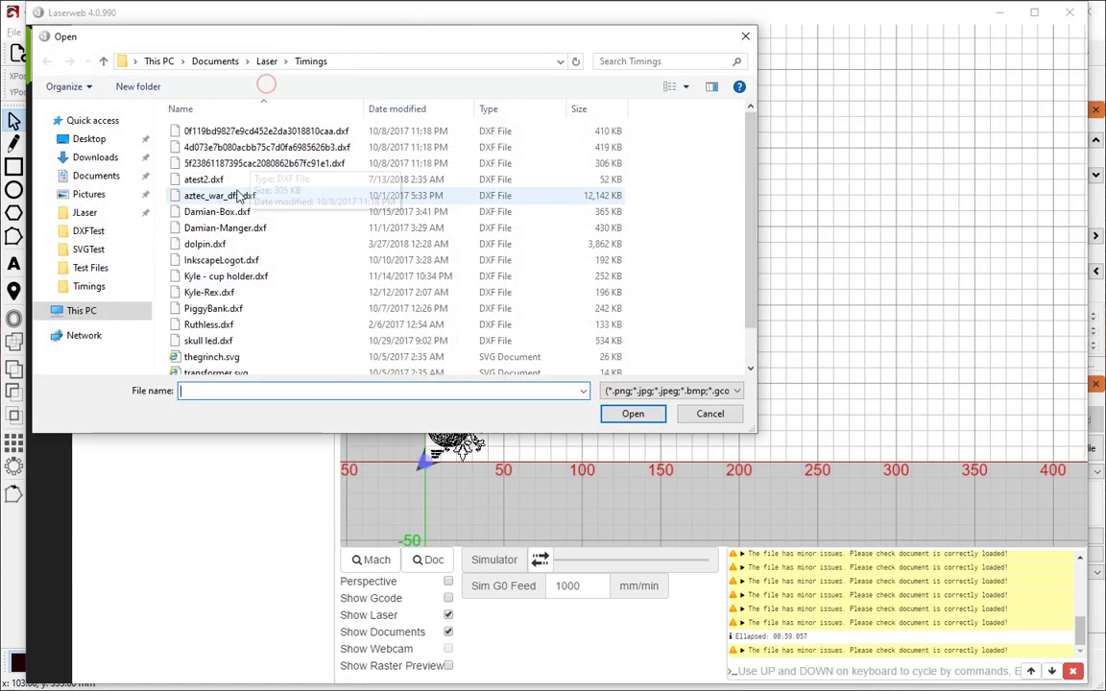
left_click(235, 163)
left_click(628, 413)
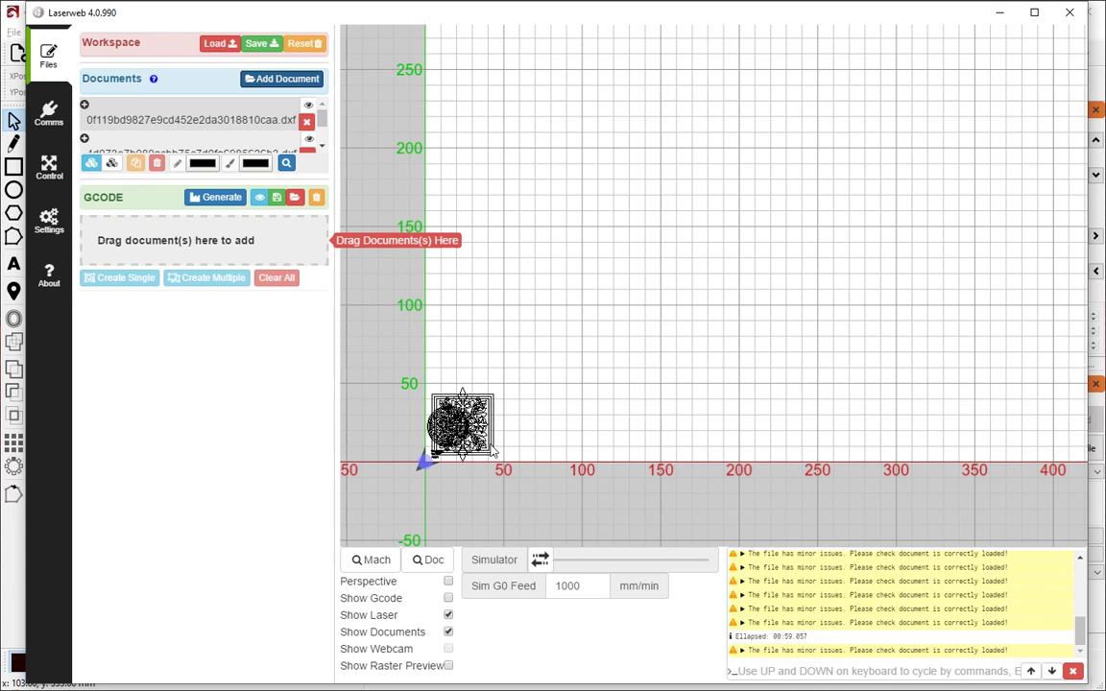
left_click(307, 122)
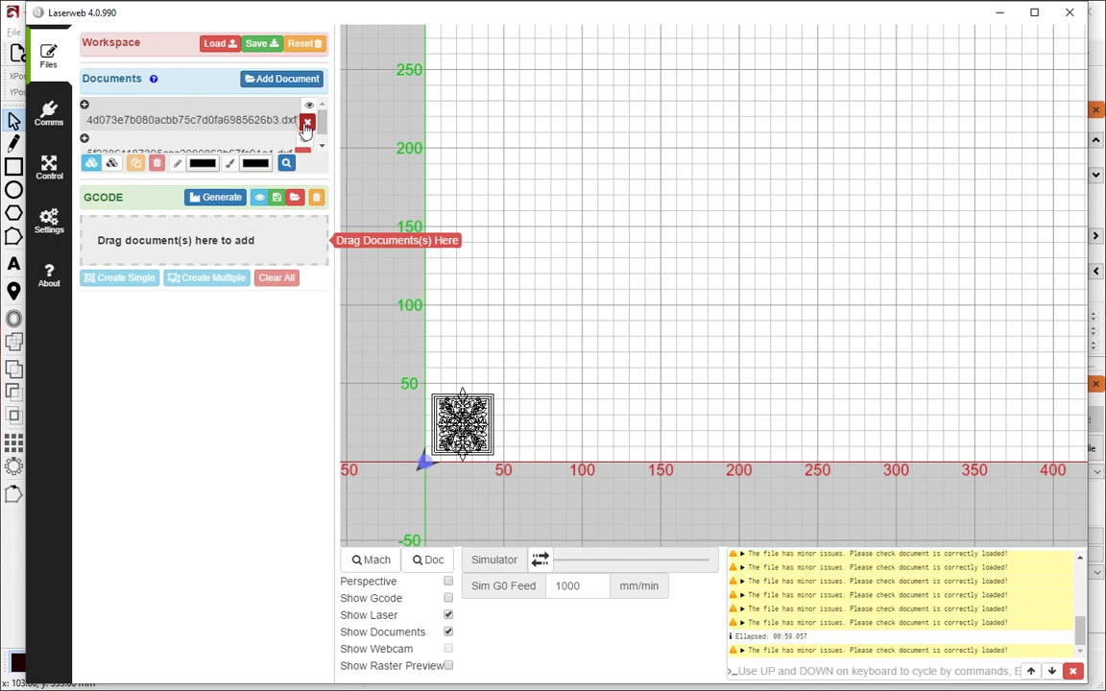
left_click(306, 122)
Re-import the third hash-named DXF test file and delete it again
left_click(283, 80)
left_click(219, 163)
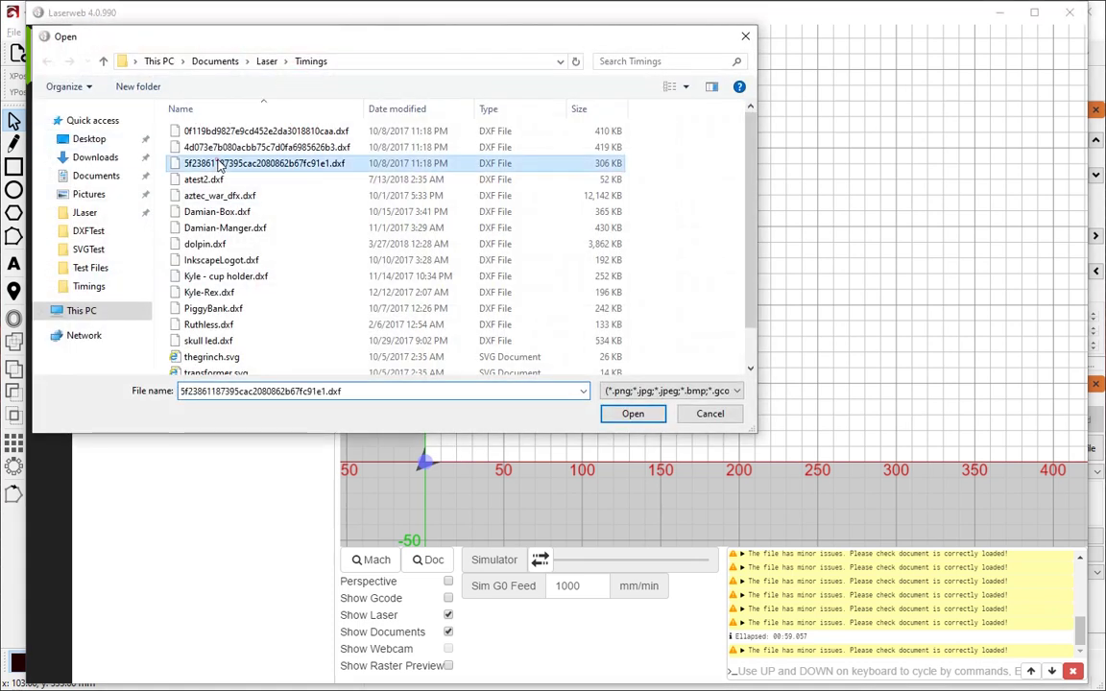
left_click(632, 414)
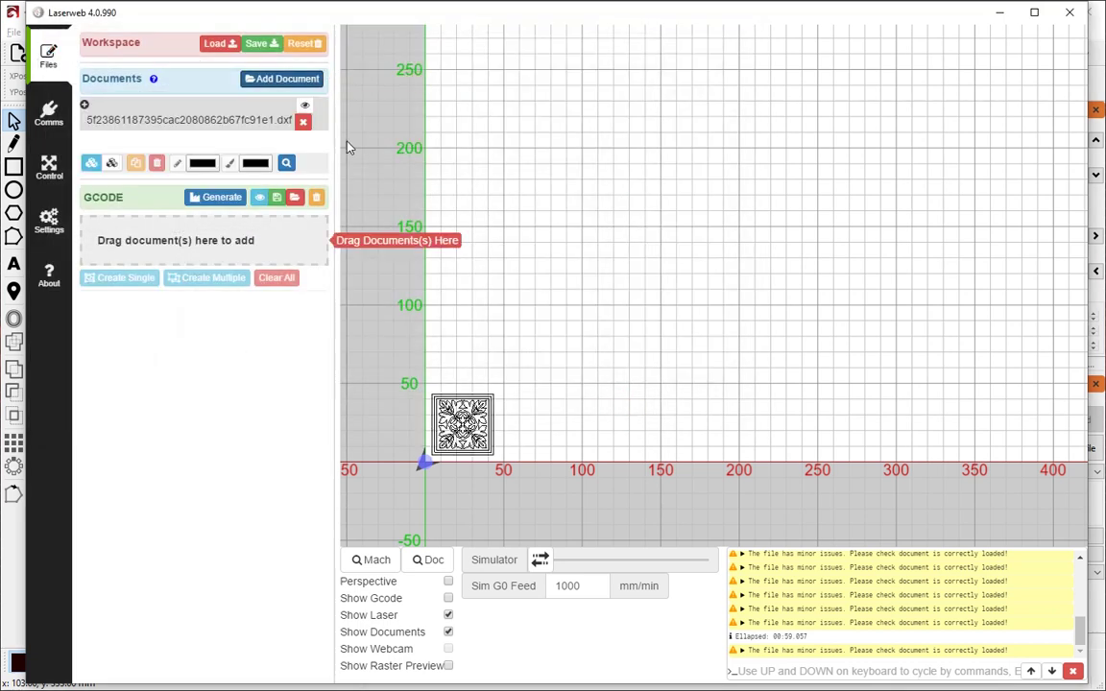
left_click(304, 122)
left_click(273, 79)
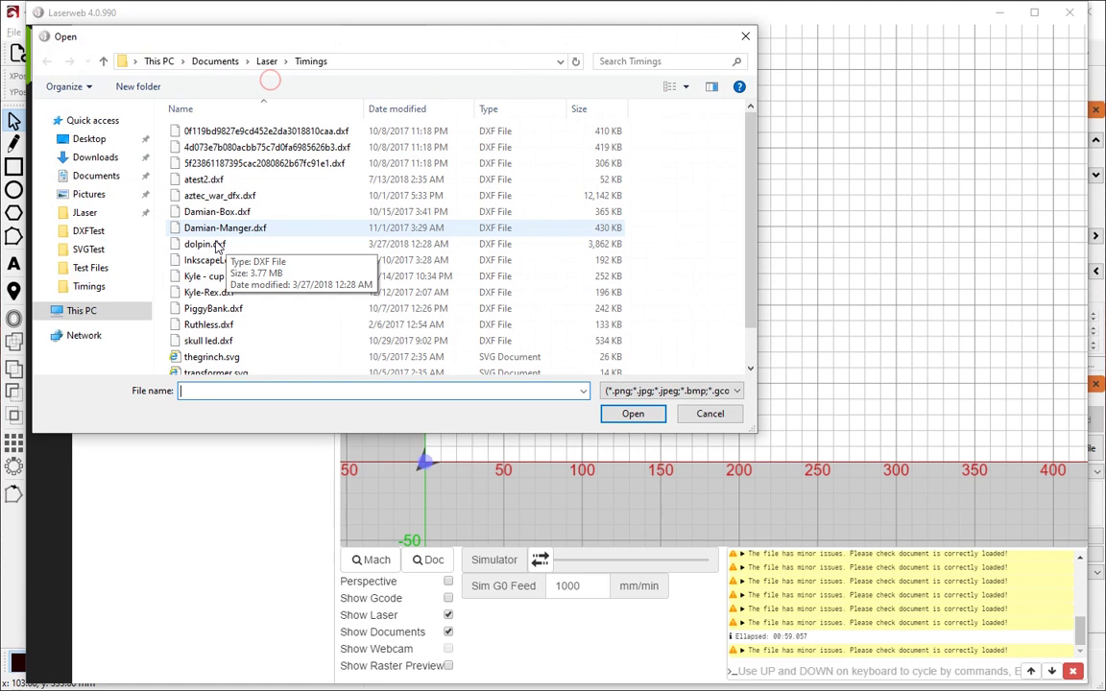
Try importing atest2.dxf, dismiss its format error, and remove it
left_click(203, 180)
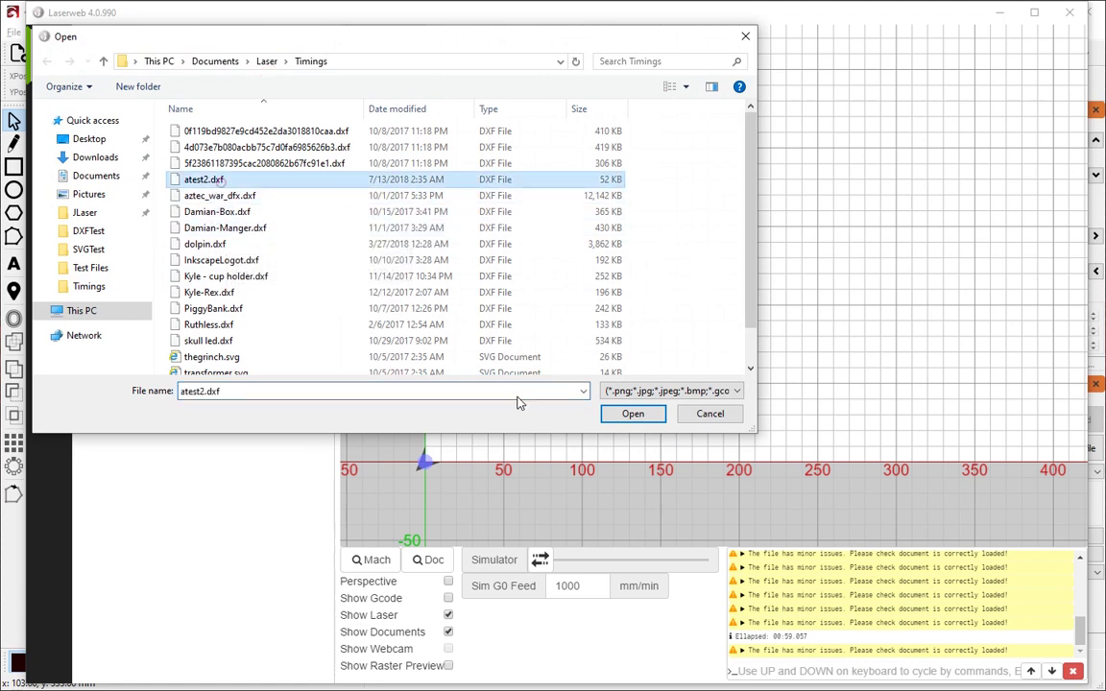
left_click(633, 414)
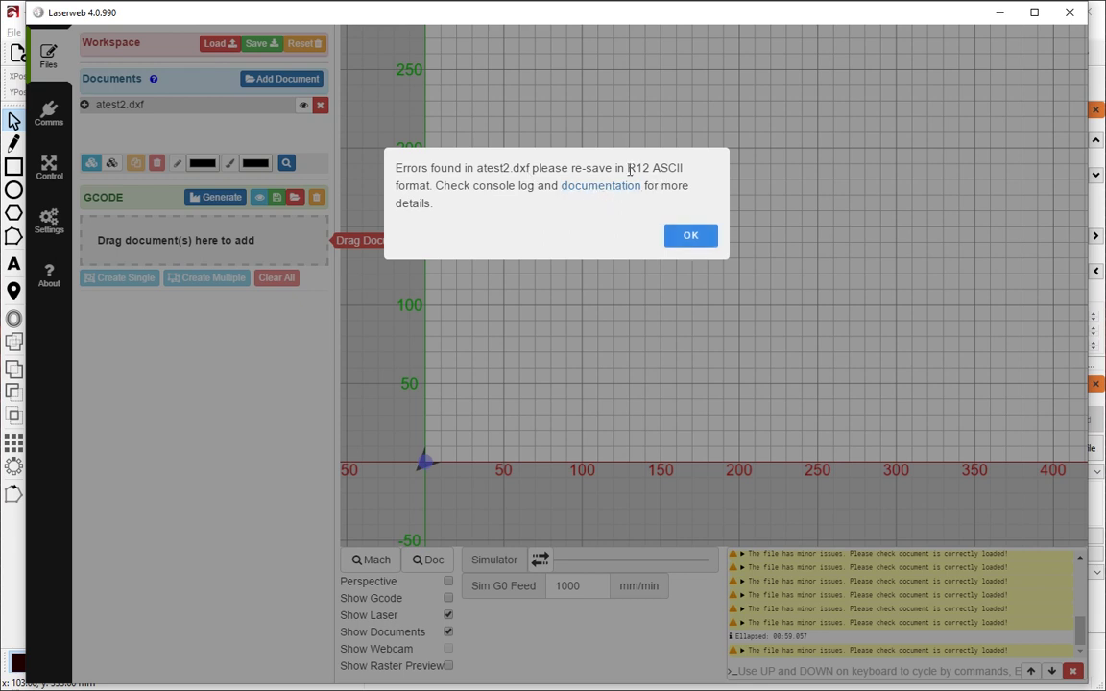
left_click(688, 243)
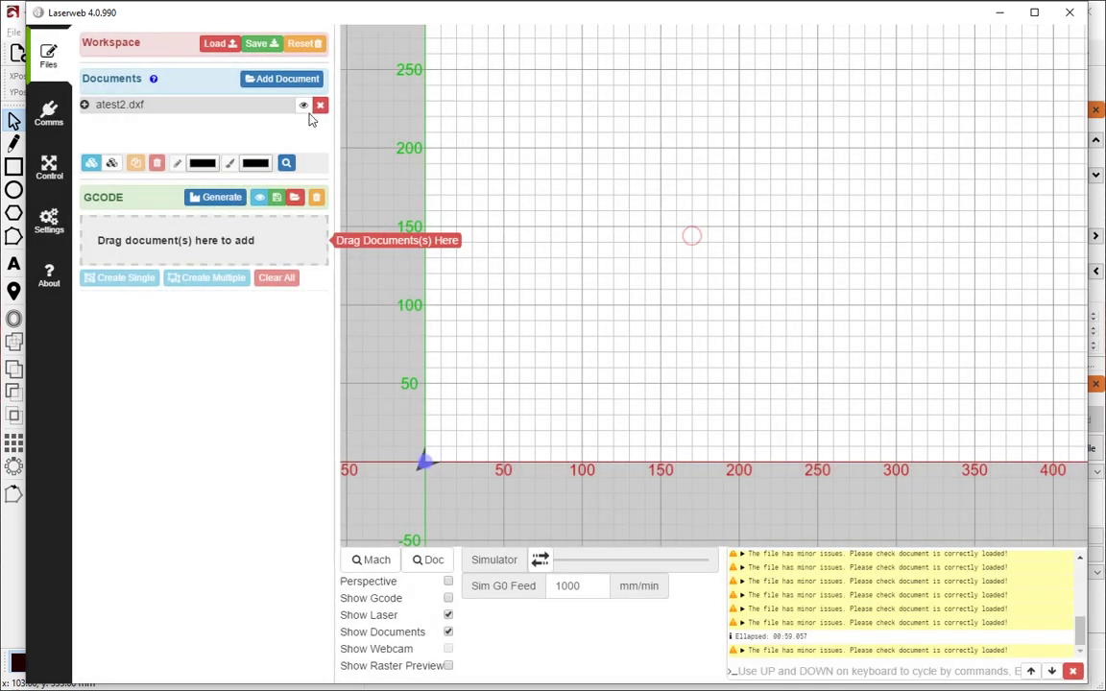
left_click(320, 104)
Import and delete Ruthless.dxf, then import and delete skull led.dxf
left_click(285, 80)
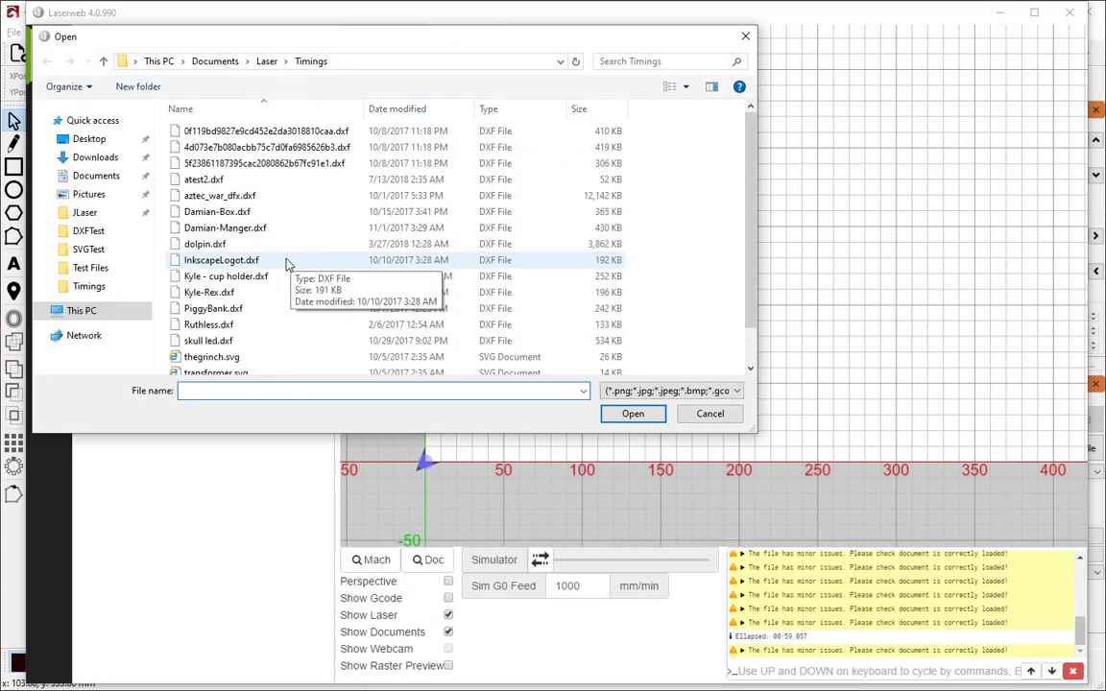
double_click(210, 324)
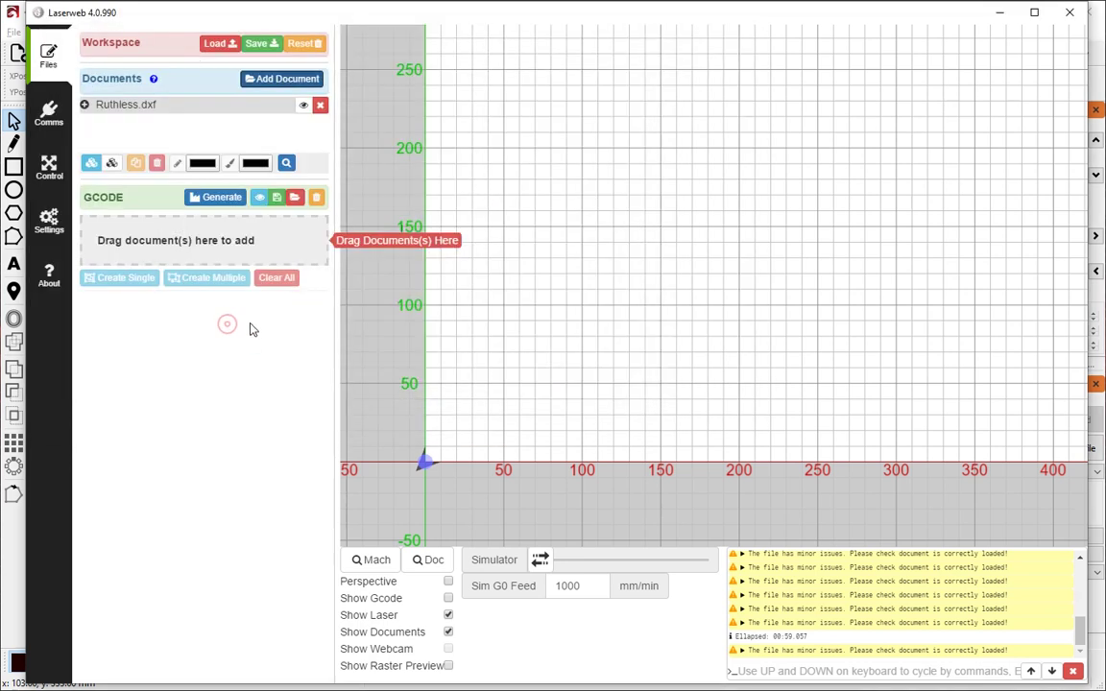
left_click(320, 106)
left_click(293, 82)
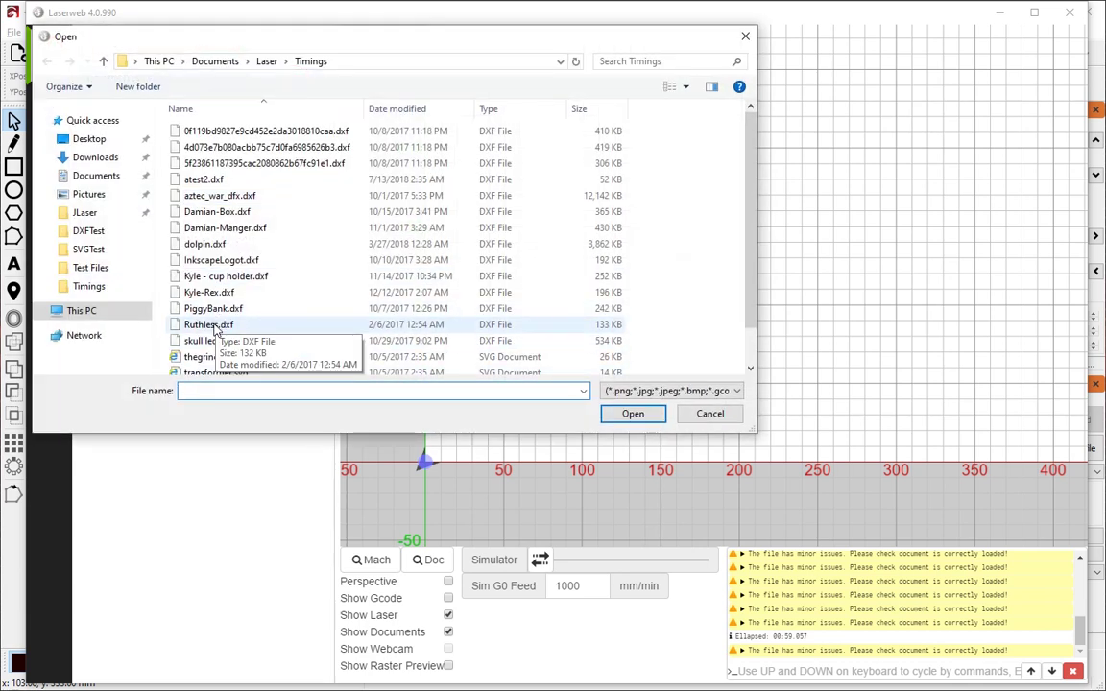
double_click(220, 341)
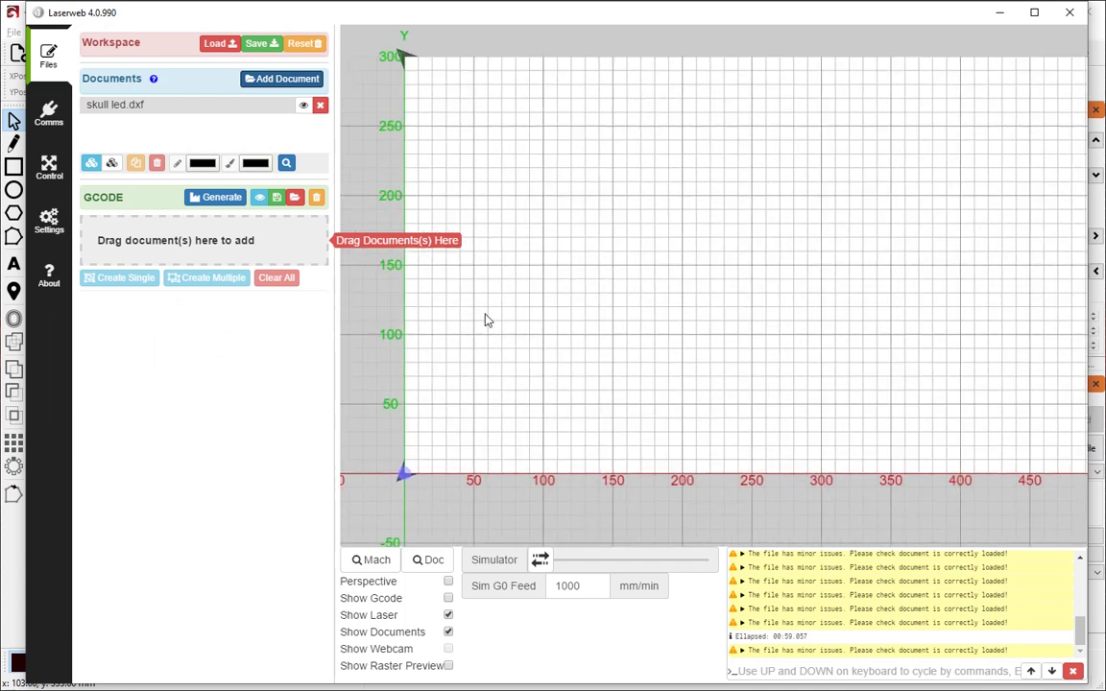
left_click(319, 105)
left_click(315, 80)
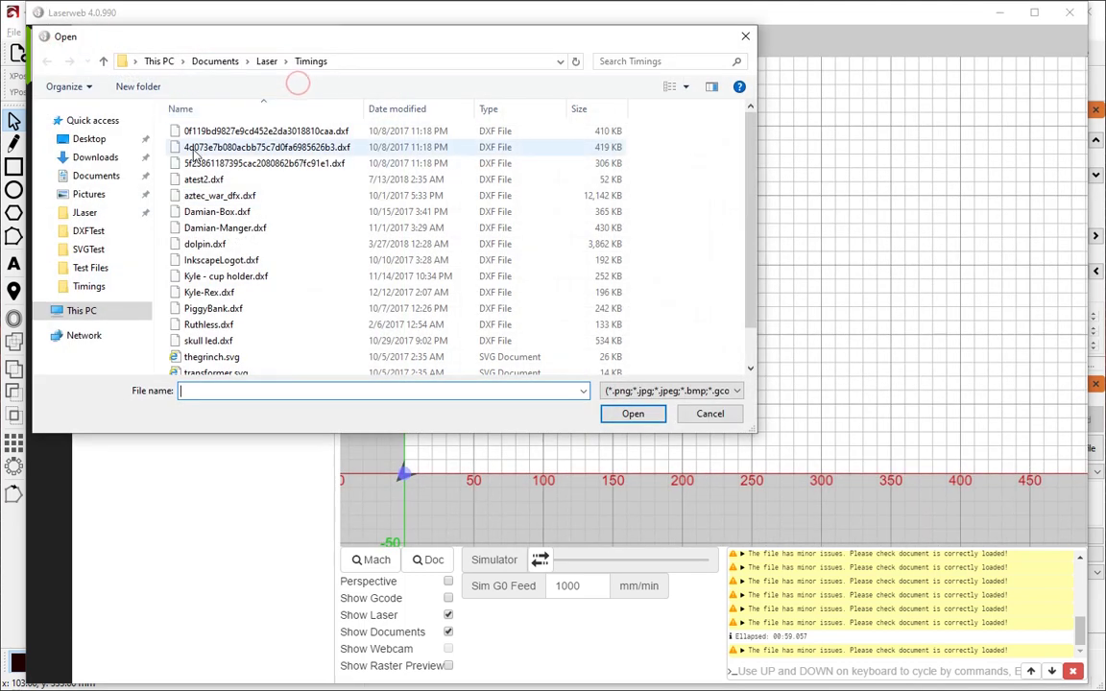
Import Damian-Box.dxf, zoom over its panels, then remove it
left_click(230, 213)
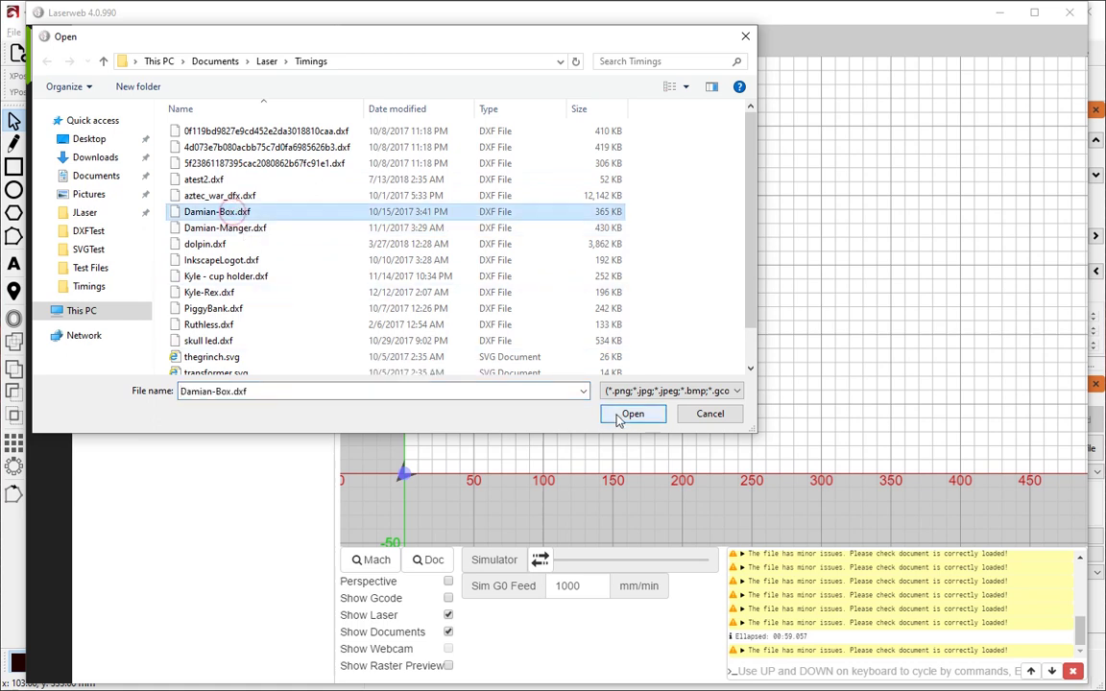
left_click(630, 413)
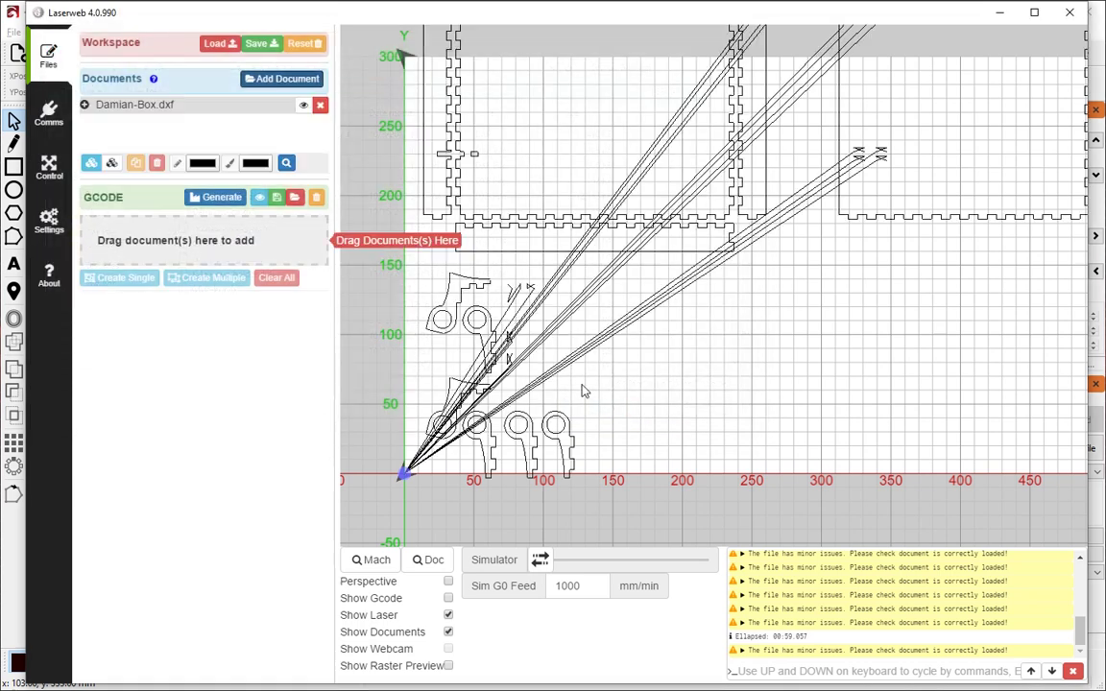
scroll(588, 319, "down", 3)
scroll(588, 319, "up", 3)
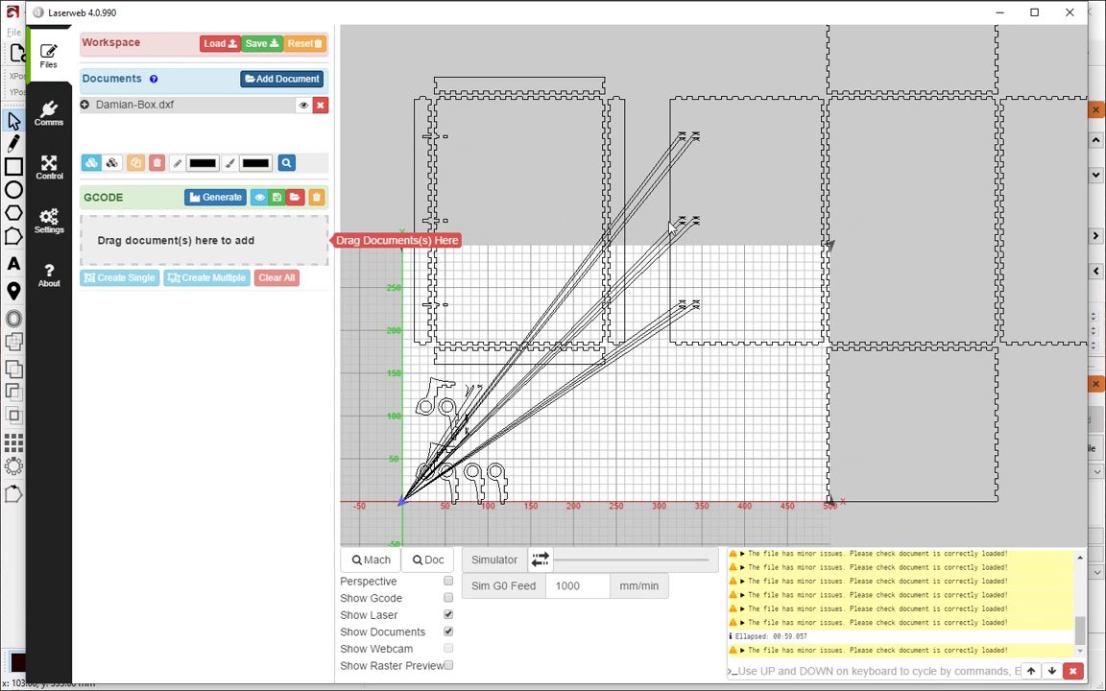
scroll(671, 225, "up", 5)
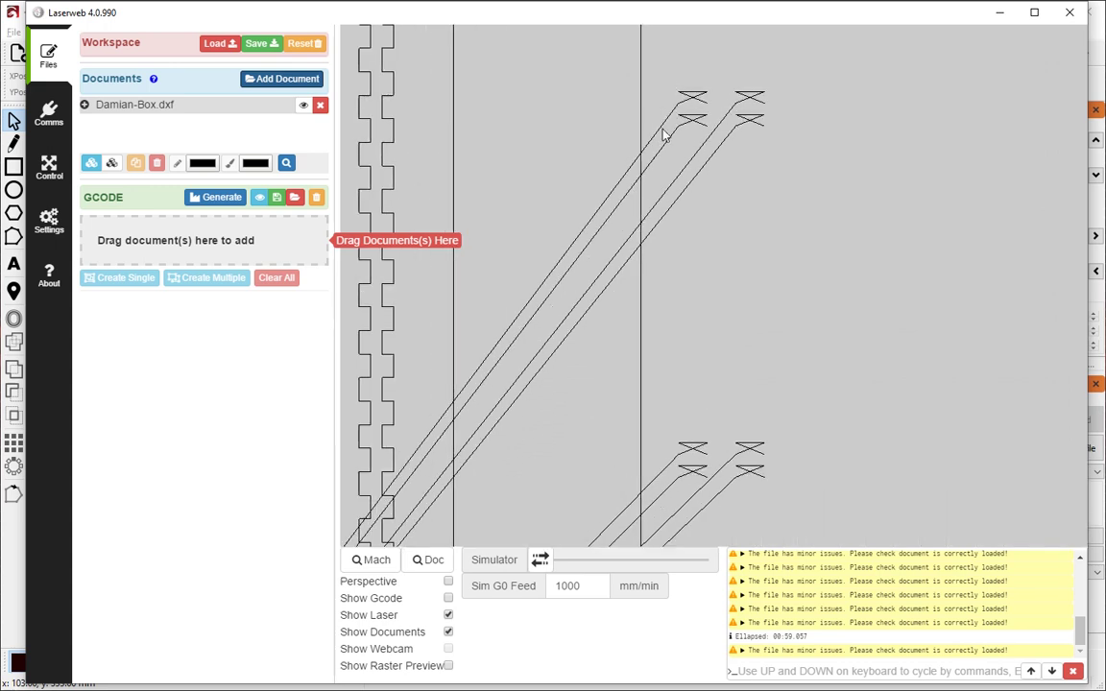
scroll(466, 291, "down", 5)
scroll(550, 382, "down", 5)
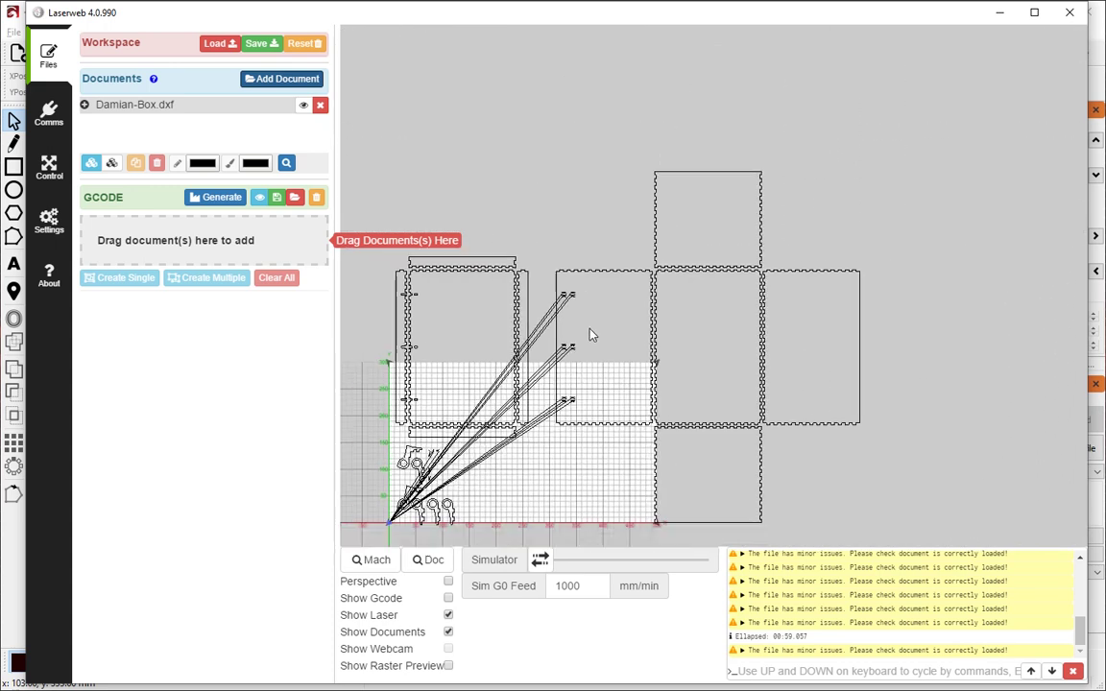
left_click(320, 105)
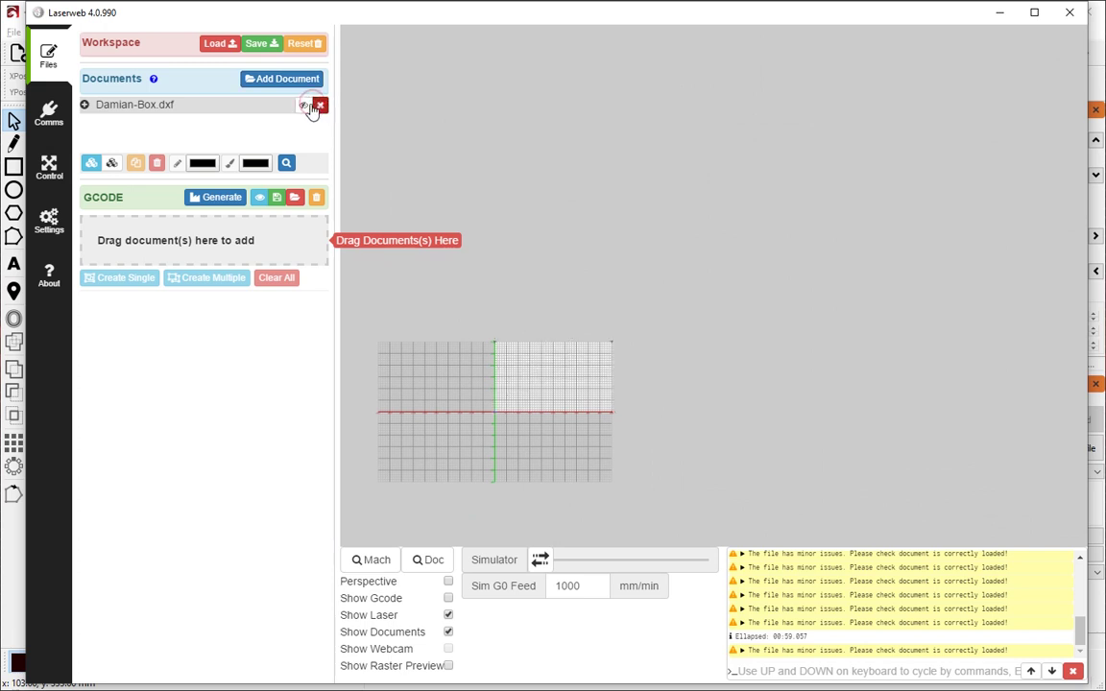
Re-import Damian-Box.dxf and zoom the canvas to view the box net
left_click(297, 82)
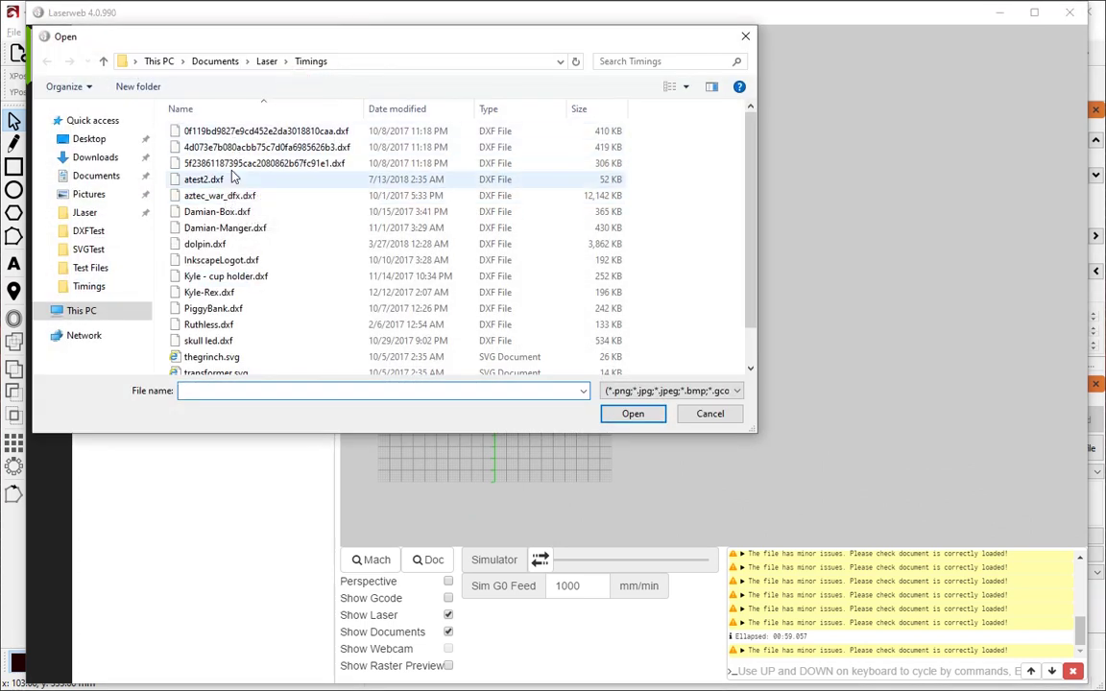
left_click(222, 213)
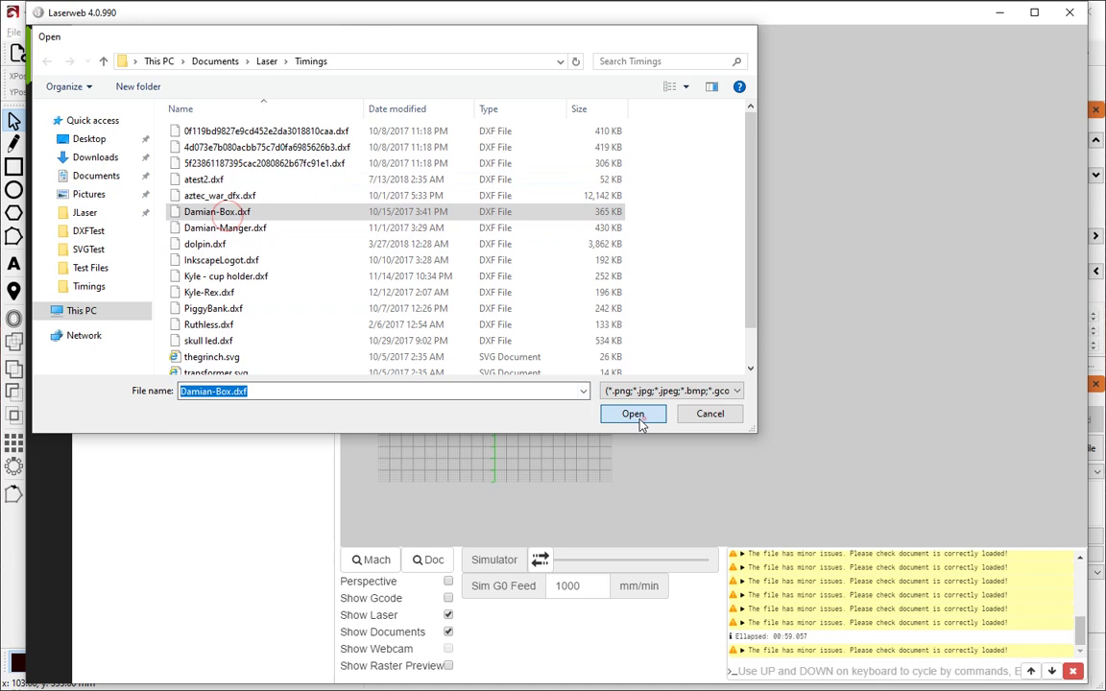
left_click(635, 414)
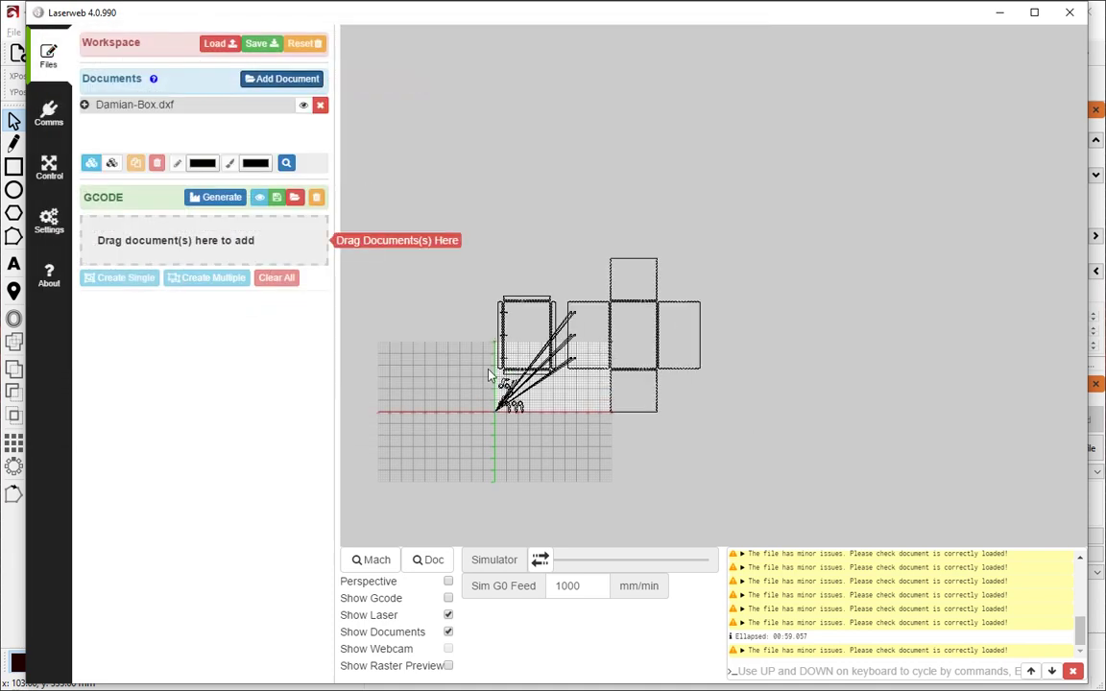
scroll(493, 379, "up", 3)
scroll(477, 371, "down", 1)
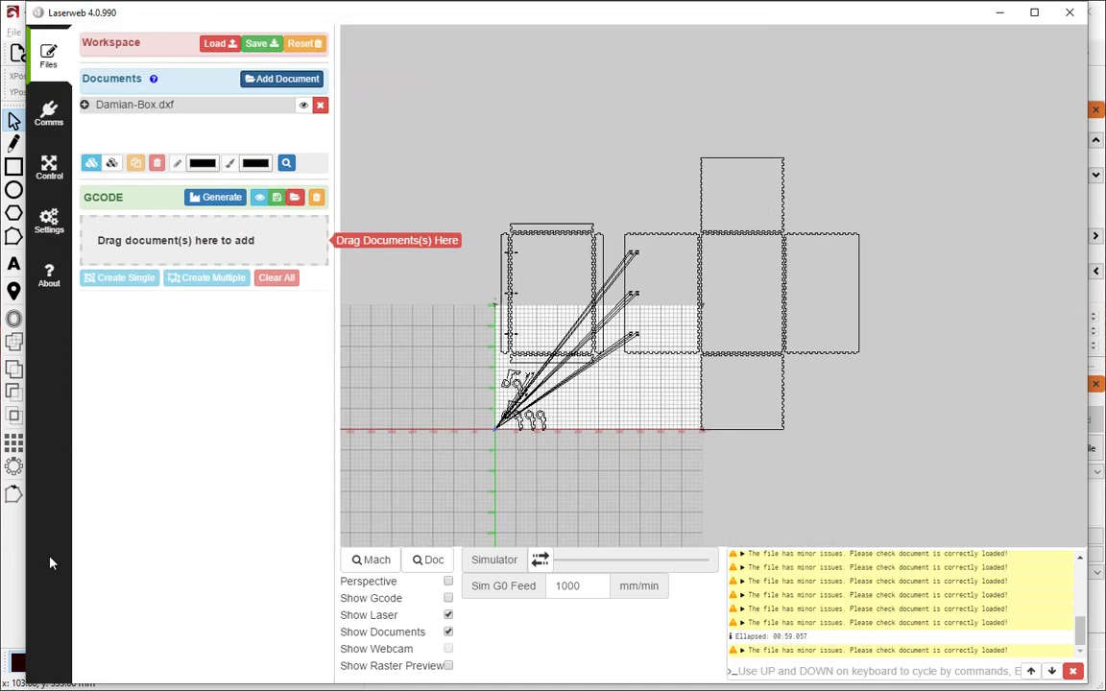
In LightBurn, import Damian-Box.dxf with Ctrl+I and zoom around its panels and slots
left_click(15, 567)
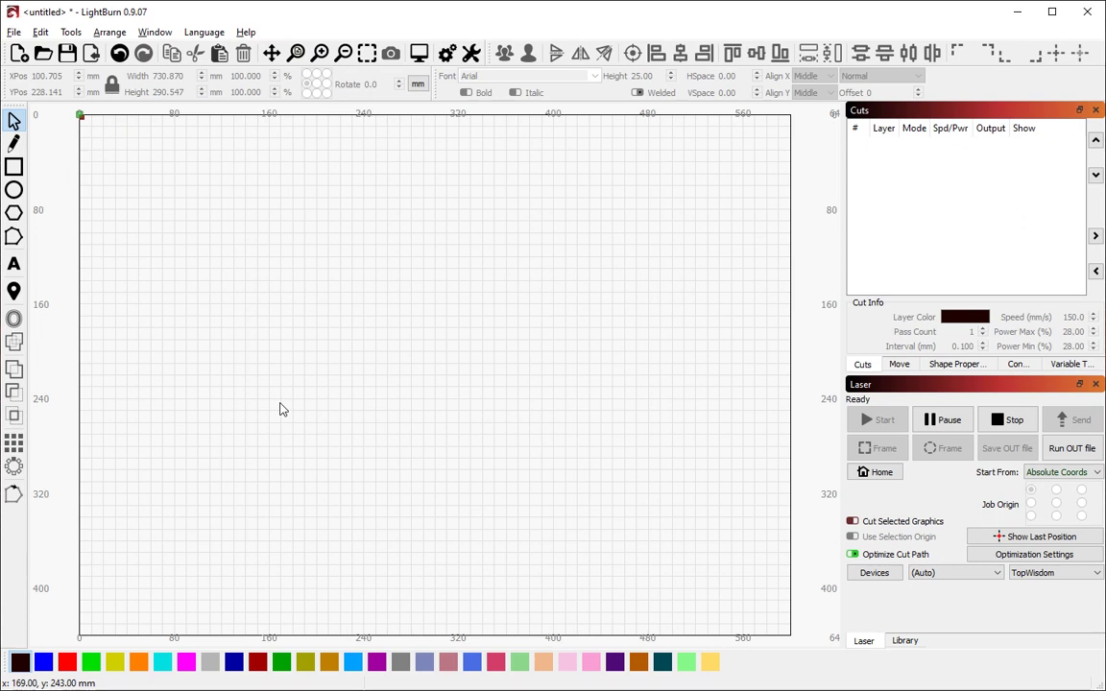
key("ctrl+i")
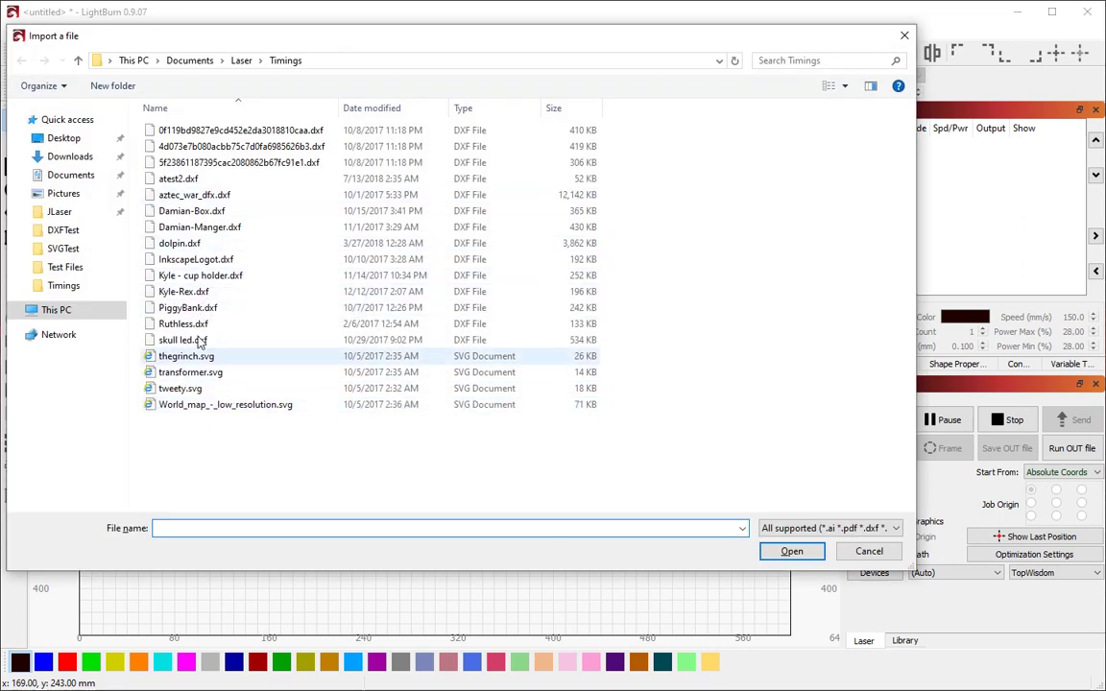
left_click(188, 212)
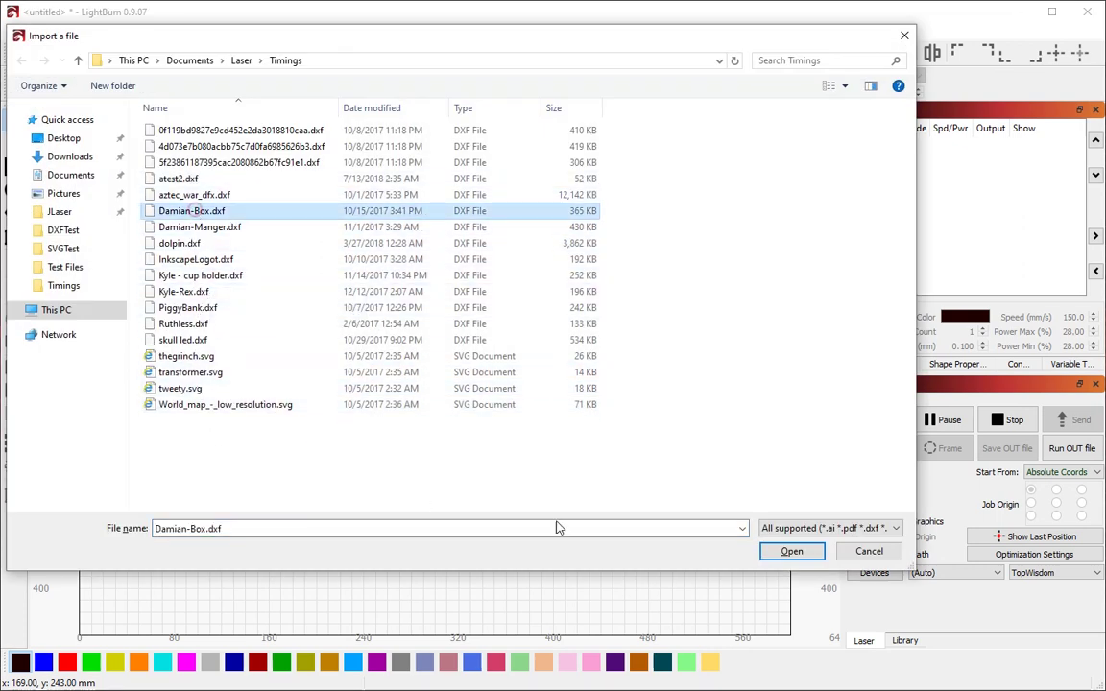
left_click(789, 551)
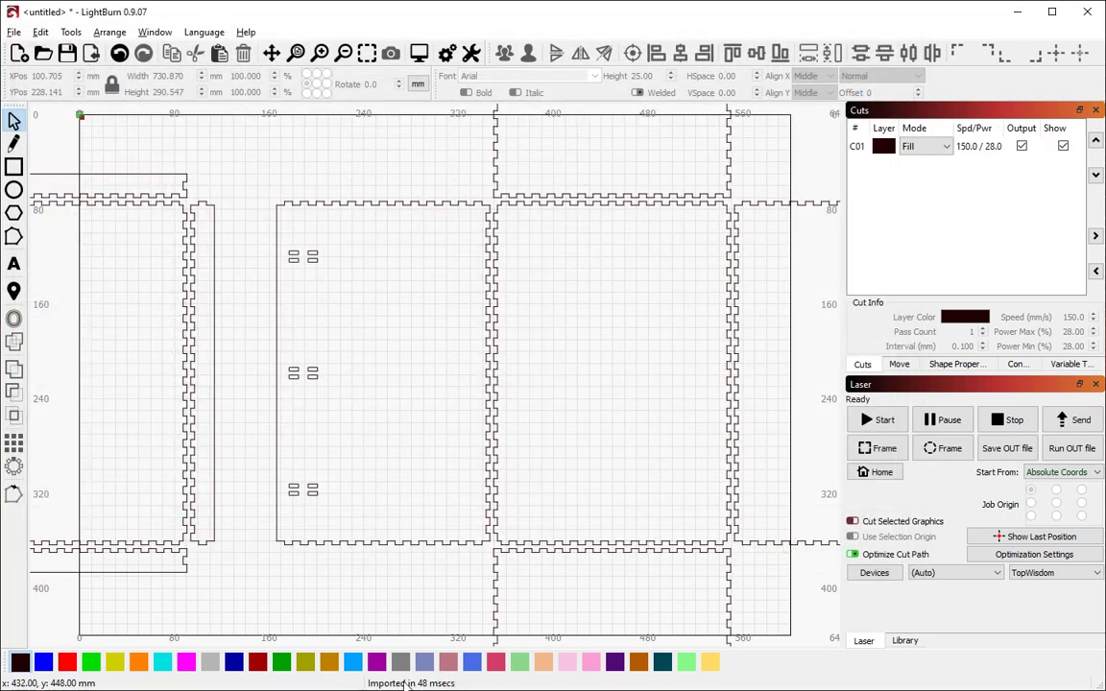
scroll(595, 402, "down", 5)
scroll(514, 461, "up", 3)
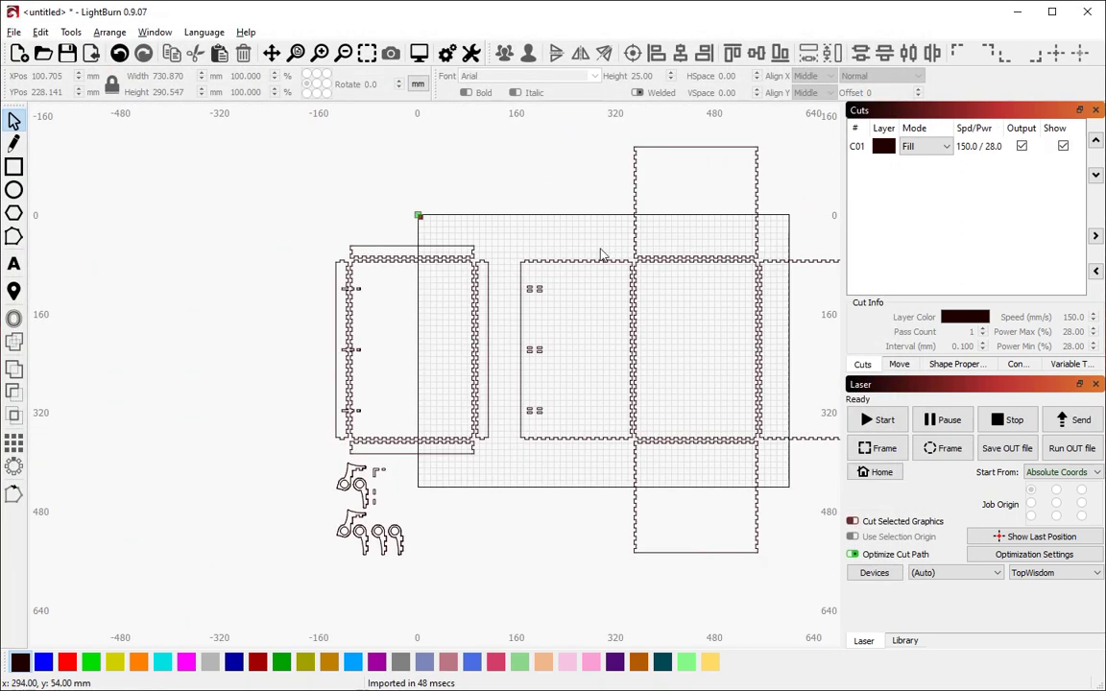
scroll(600, 254, "up", 2)
scroll(586, 252, "down", 1)
scroll(567, 249, "up", 4)
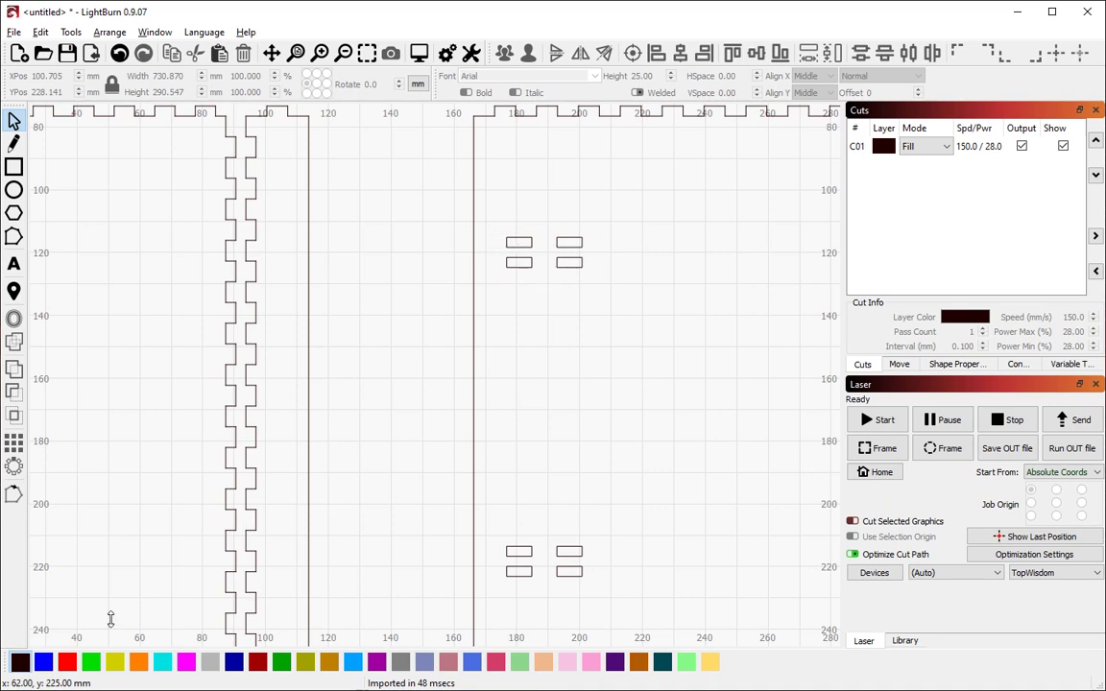
Back in LaserWeb, zoom over the box design, then delete the Damian-Box.dxf document
key("alt+Tab")
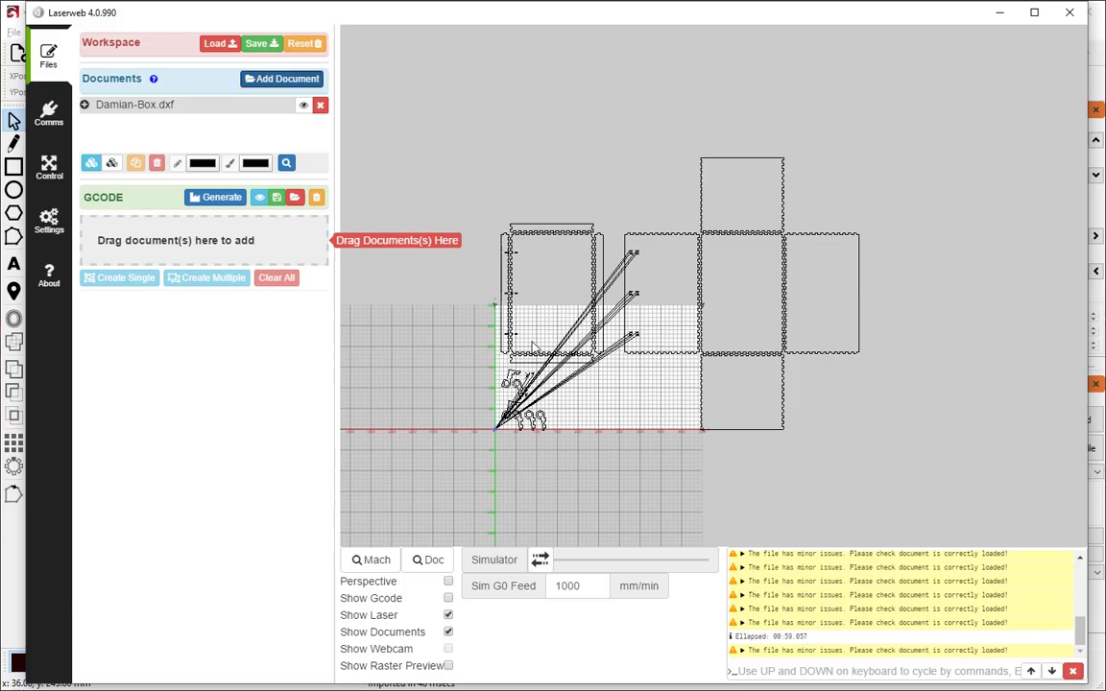
scroll(533, 348, "up", 8)
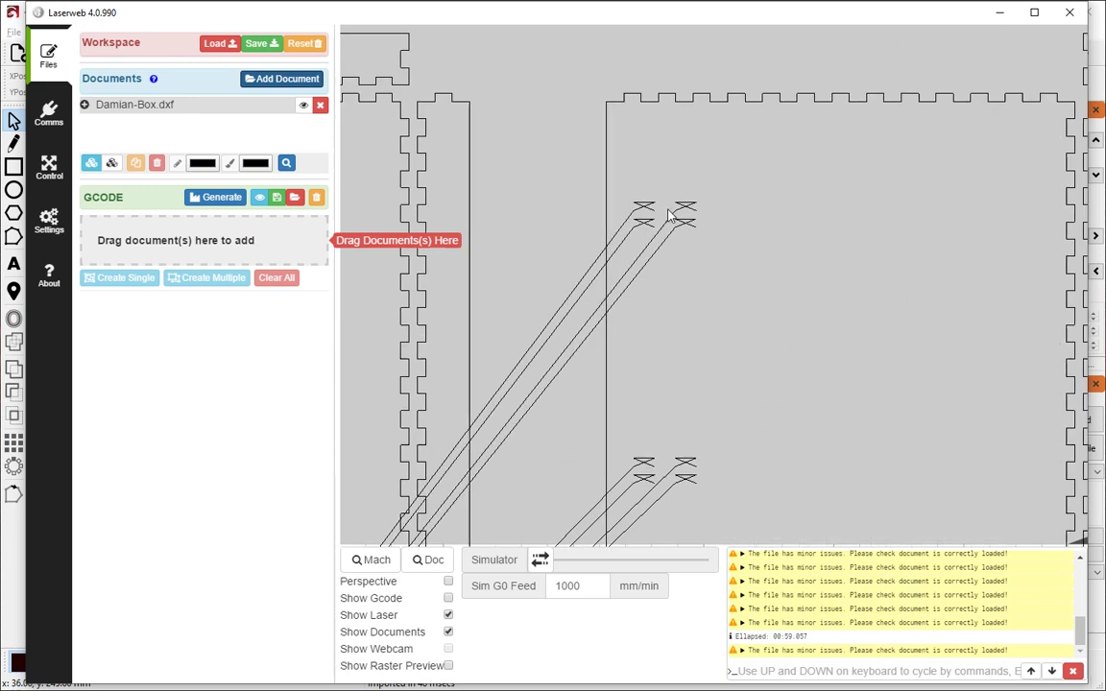
scroll(669, 215, "down", 10)
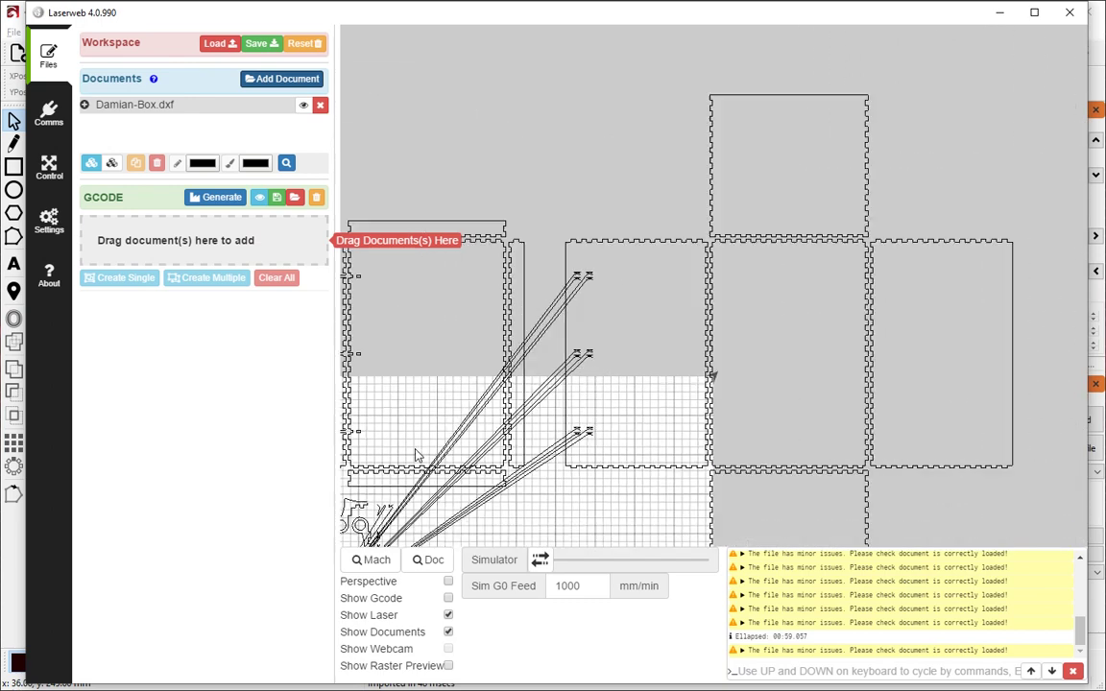
scroll(415, 451, "down", 3)
scroll(427, 492, "up", 8)
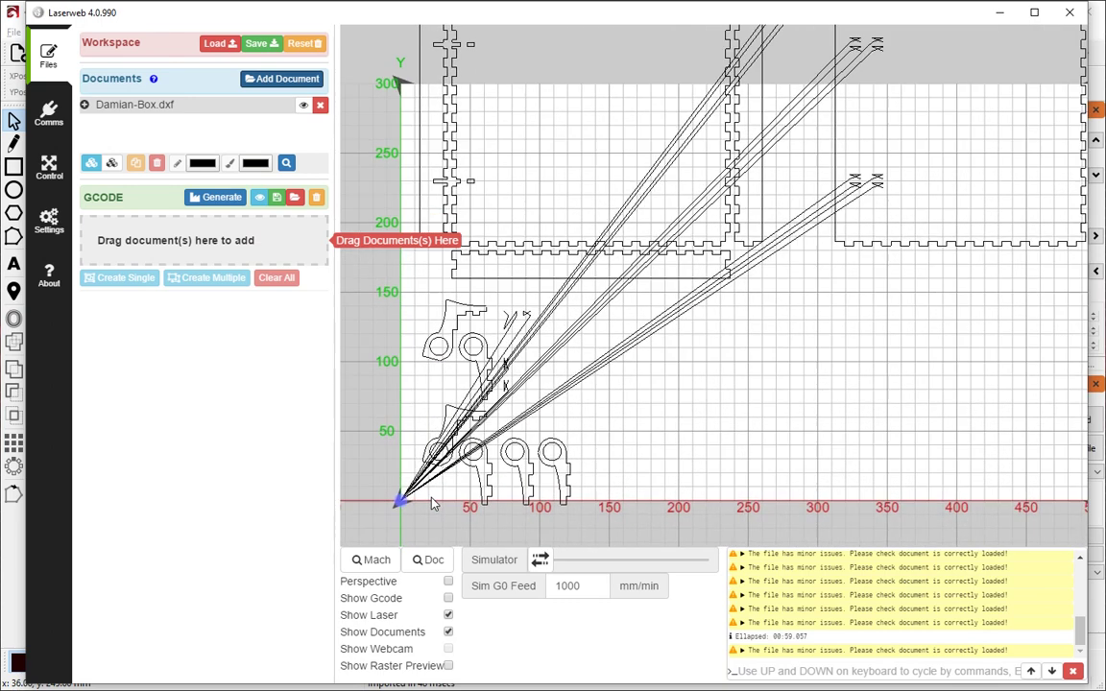
scroll(432, 504, "down", 8)
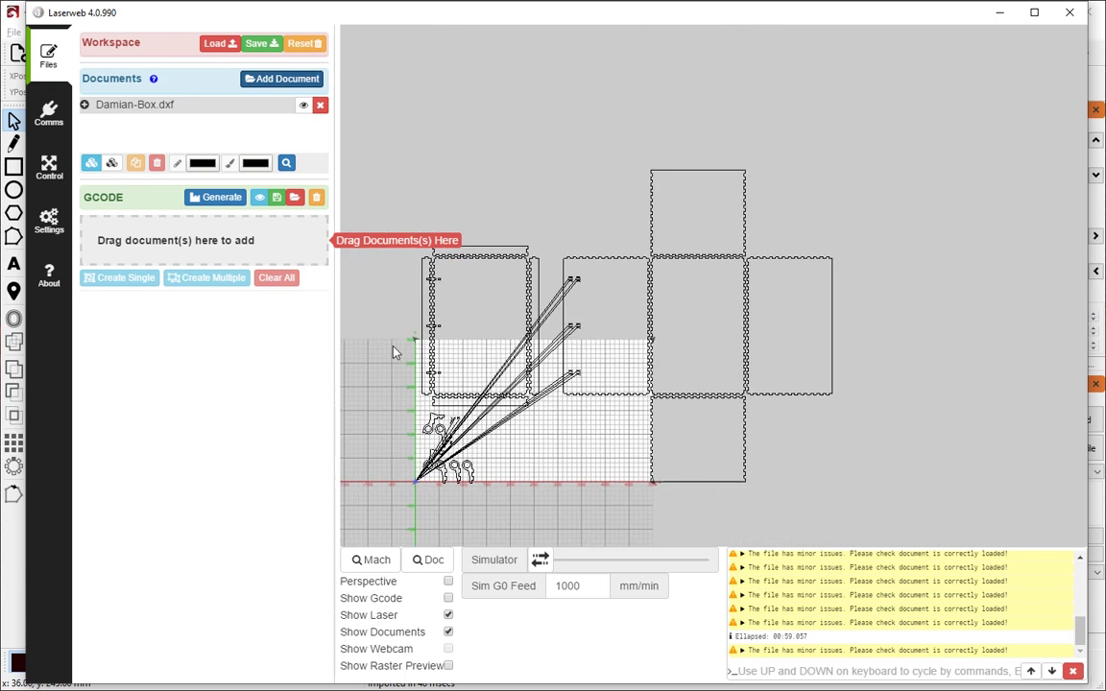
left_click(319, 105)
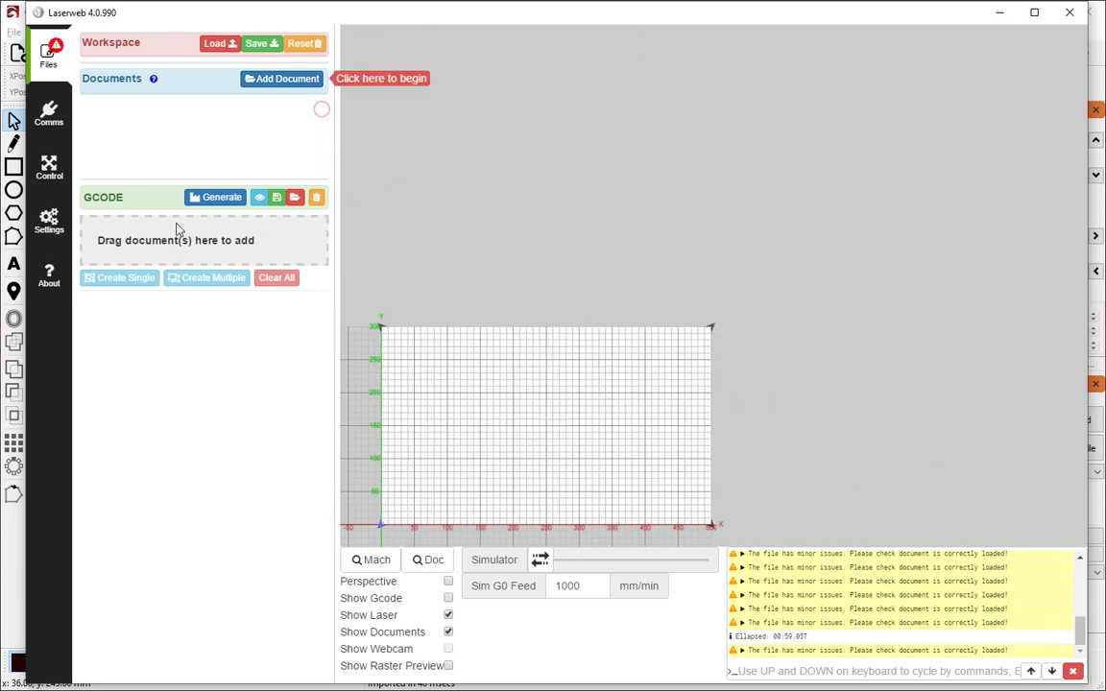
Delete the box parts in LightBurn, then import an ornament design and delete it
key("alt+Tab")
scroll(398, 308, "up", 3)
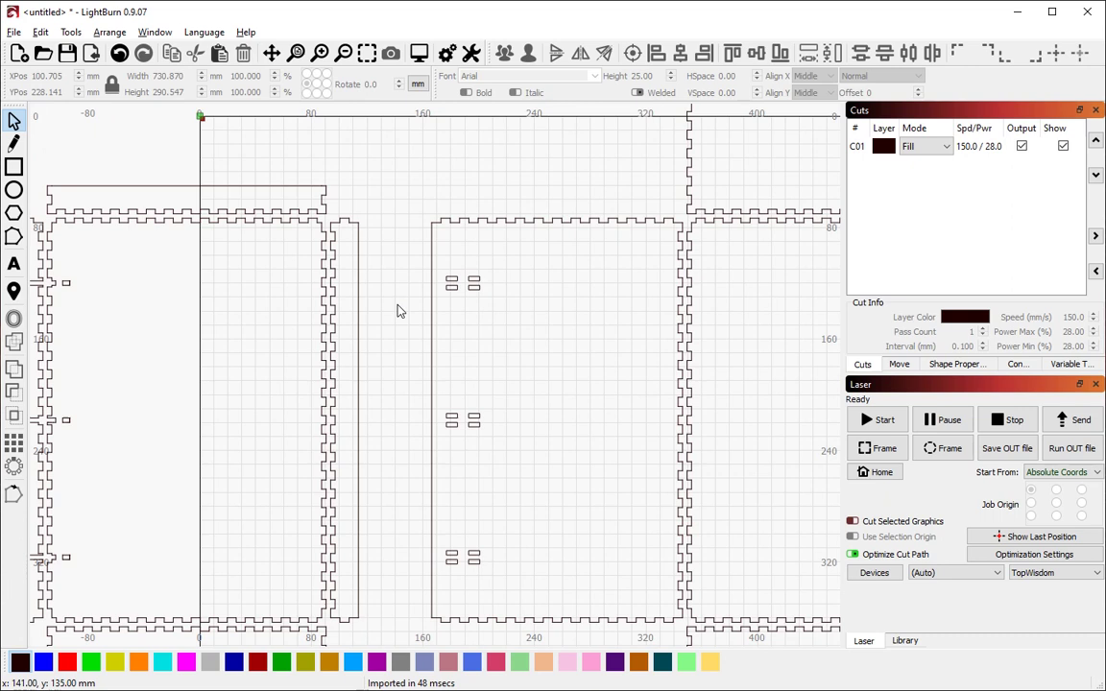
key("Delete")
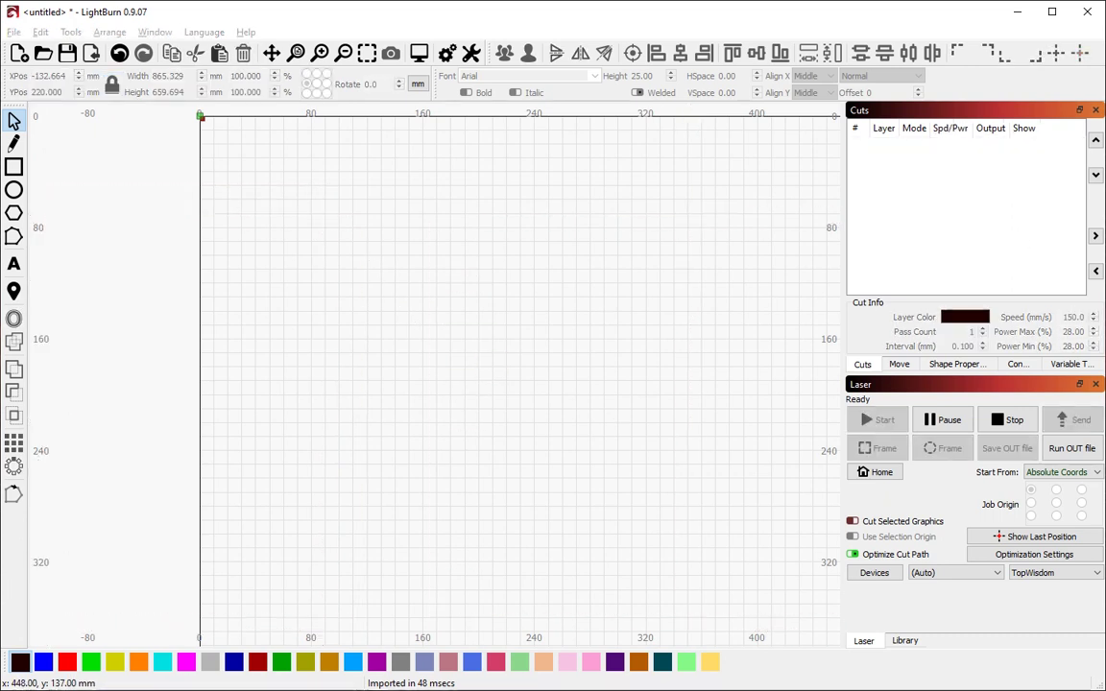
left_click_drag(778, 384, 459, 327)
scroll(465, 354, "up", 4)
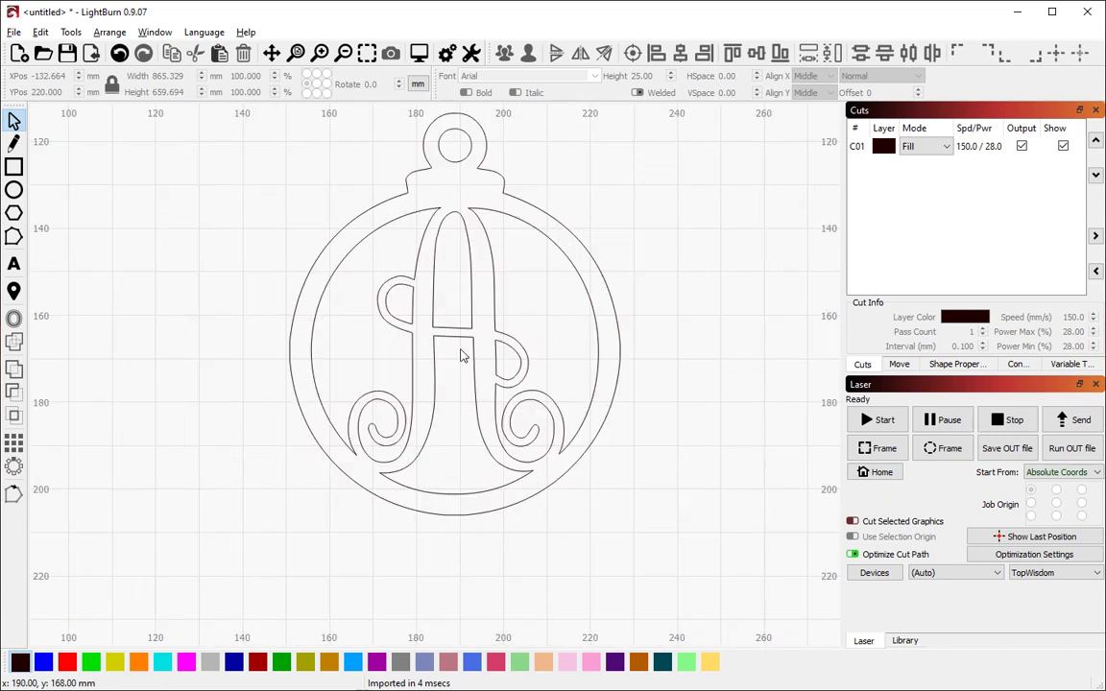
scroll(461, 353, "down", 3)
key("ctrl+a")
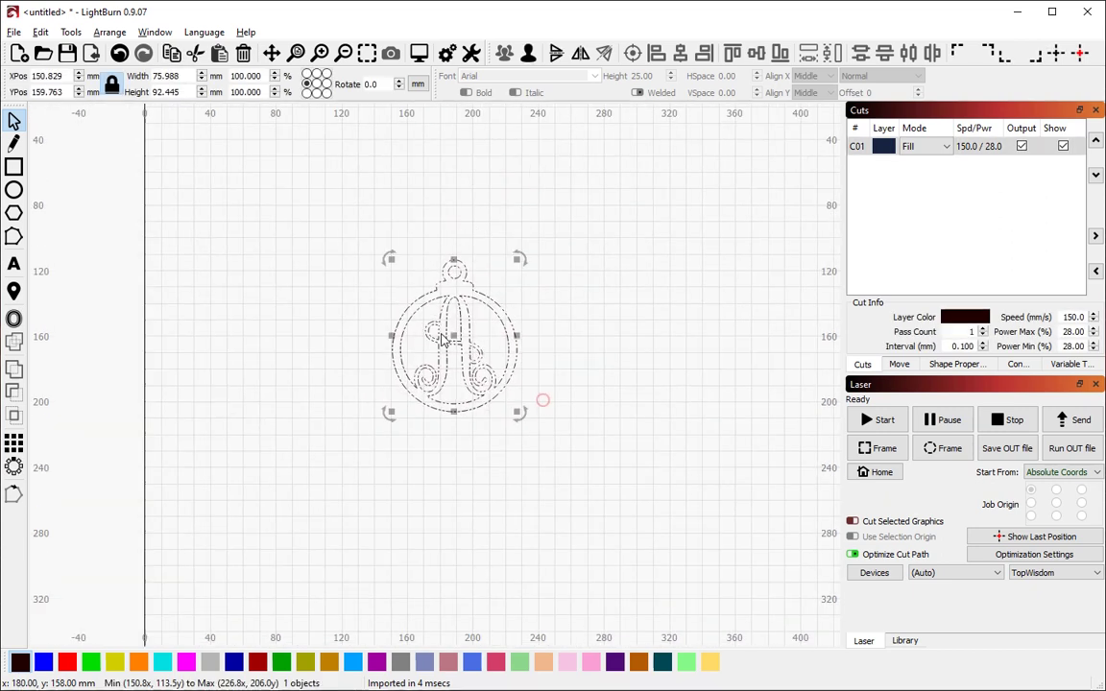
key("Delete")
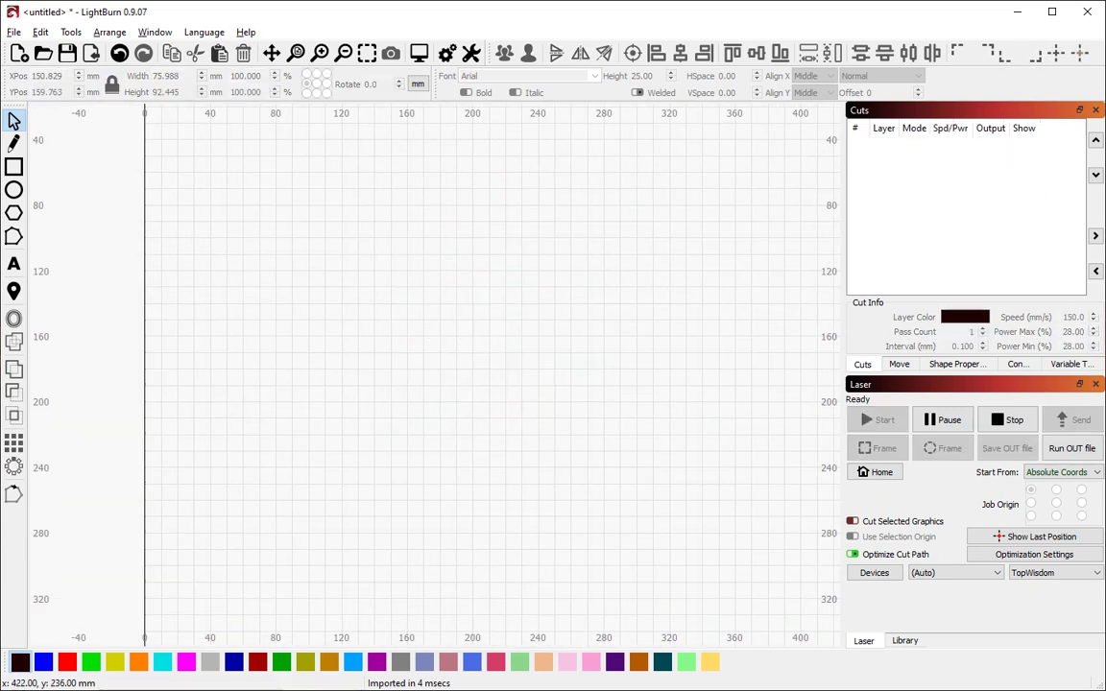
Import a dolphin design, select all its parts, and delete it
left_click_drag(574, 342, 462, 381)
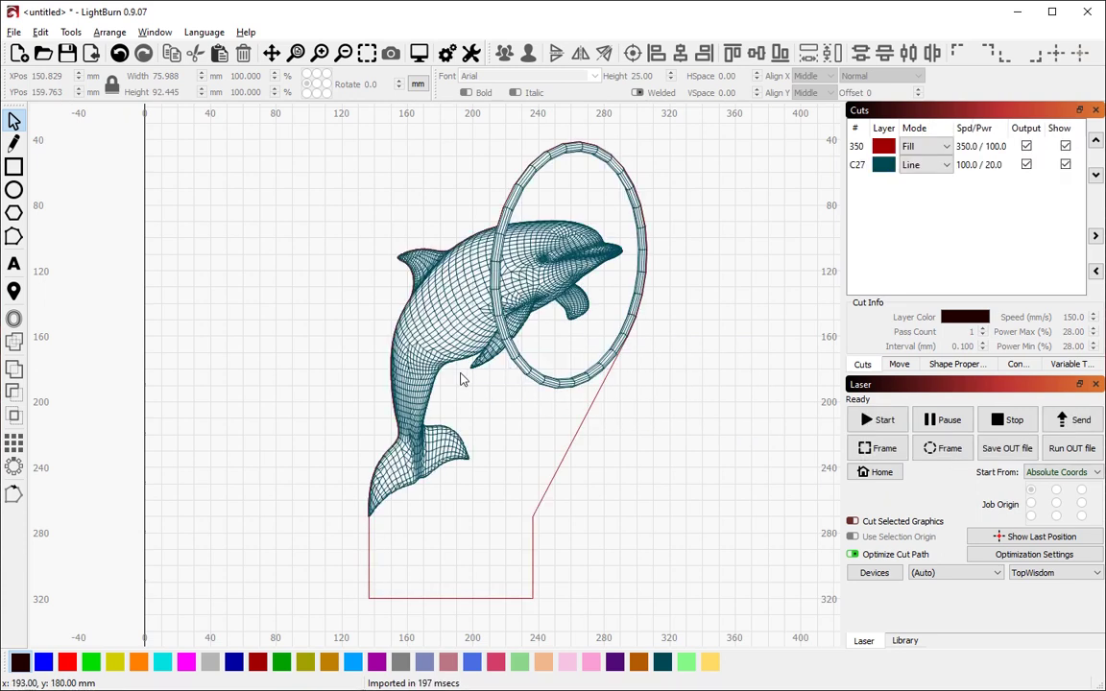
scroll(462, 381, "up", 3)
scroll(469, 375, "down", 3)
left_click(482, 391)
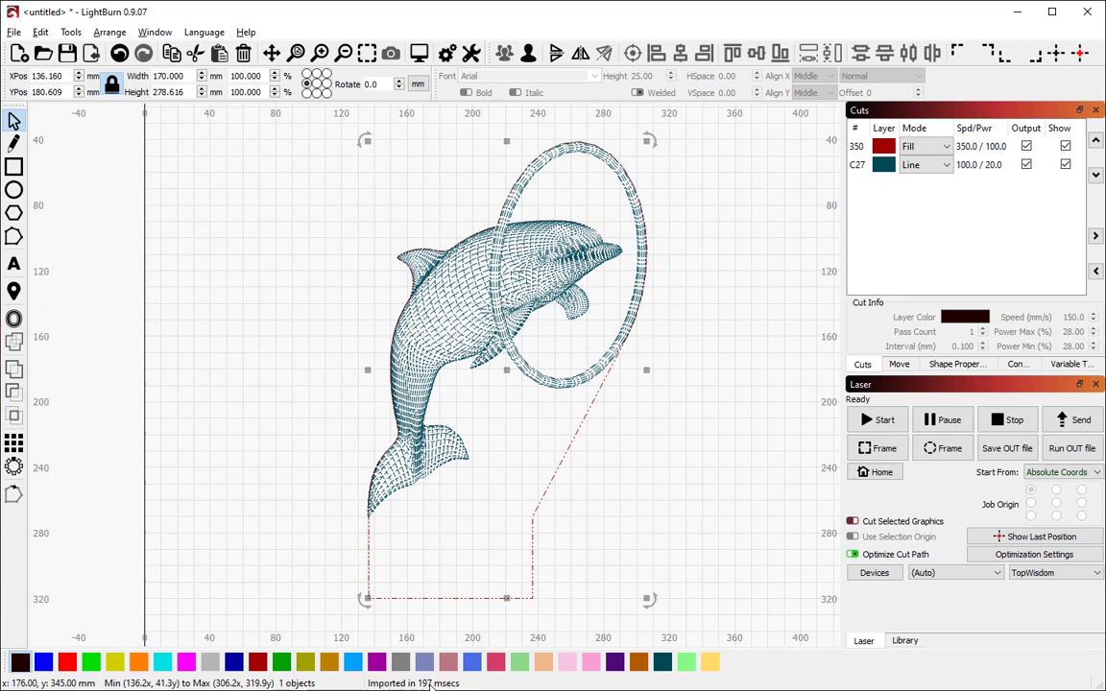
left_click_drag(504, 425, 615, 519)
key("Delete")
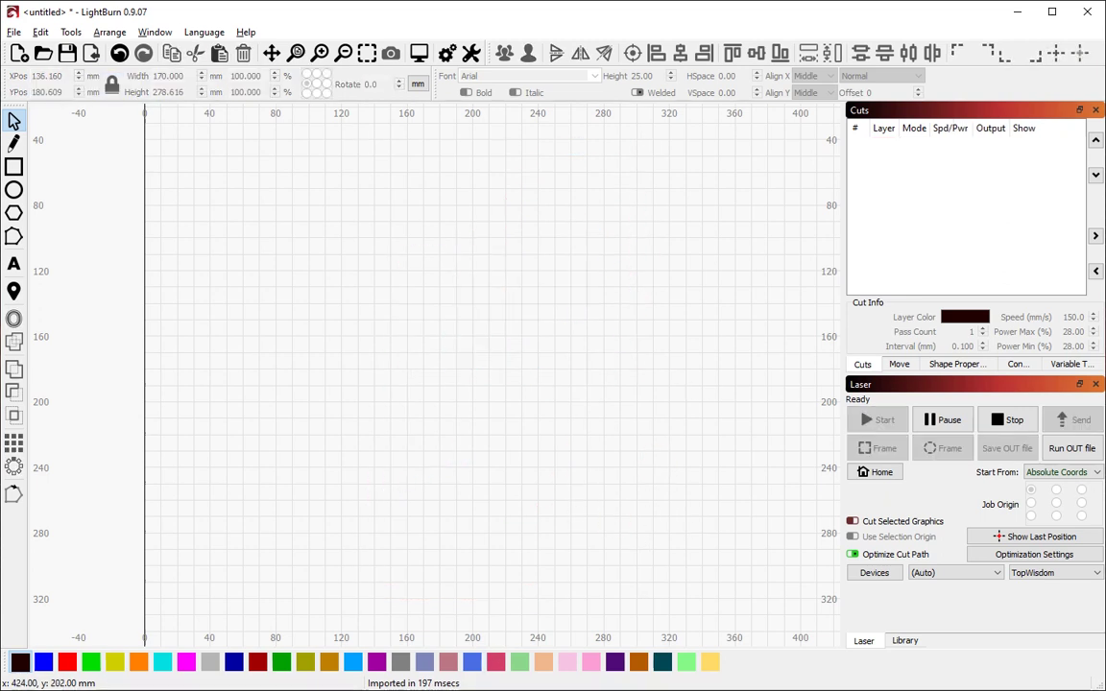
scroll(303, 377, "down", 5)
scroll(382, 444, "up", 2)
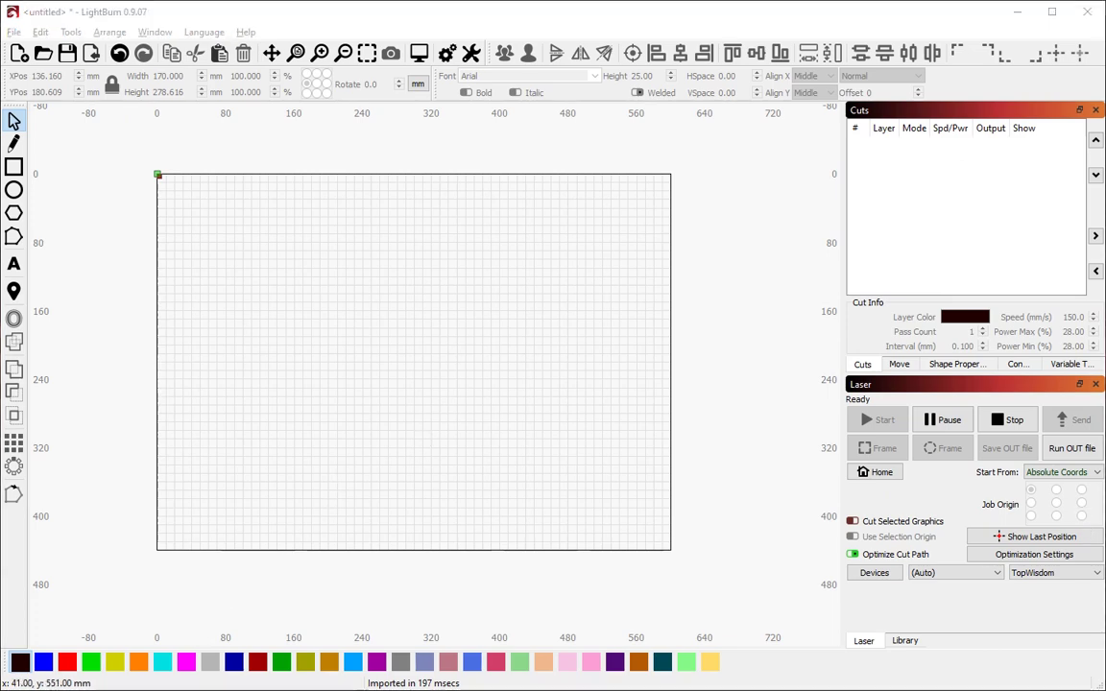
Switch to LaserWeb and load thegrinch.svg as a new document
key("alt+Tab")
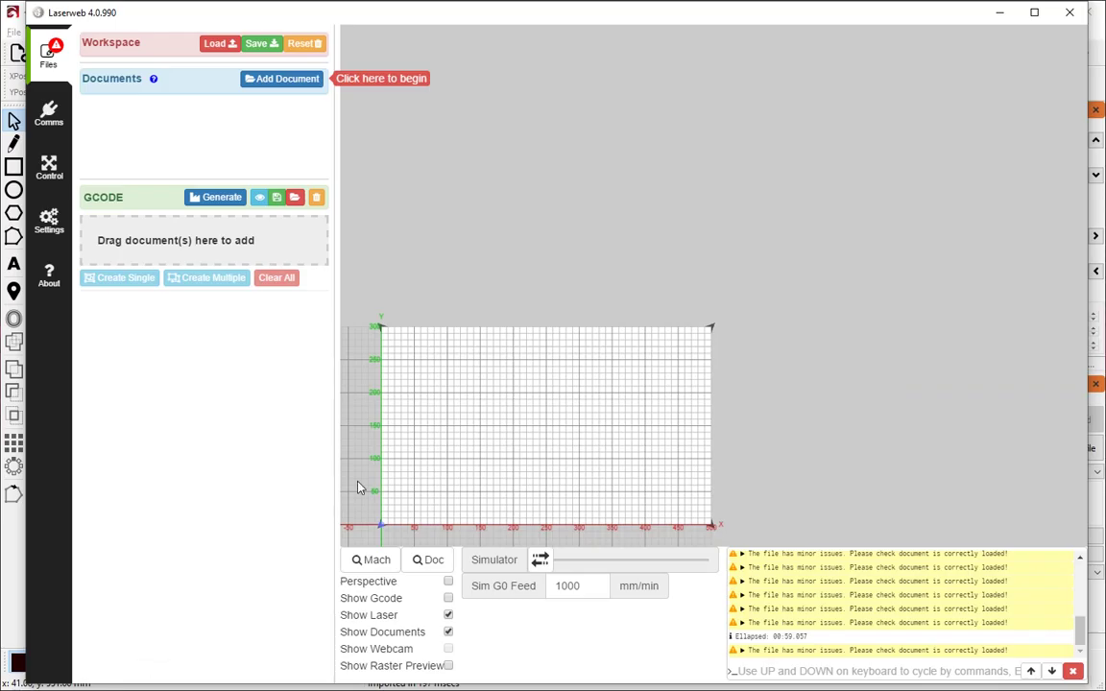
scroll(422, 509, "up", 5)
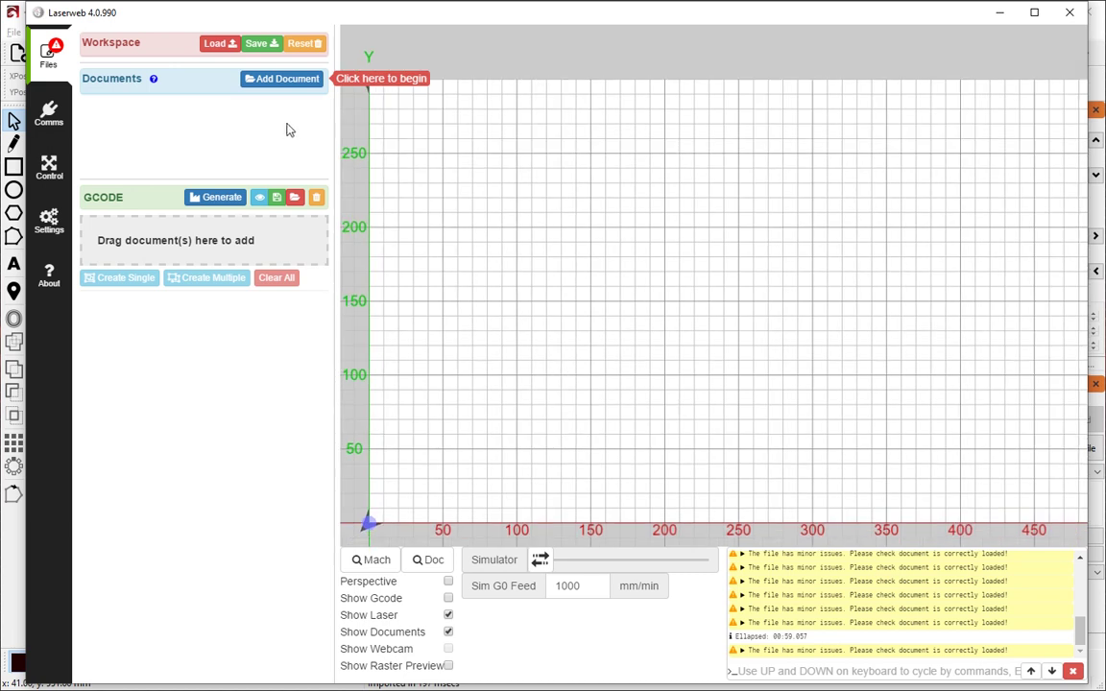
left_click(290, 79)
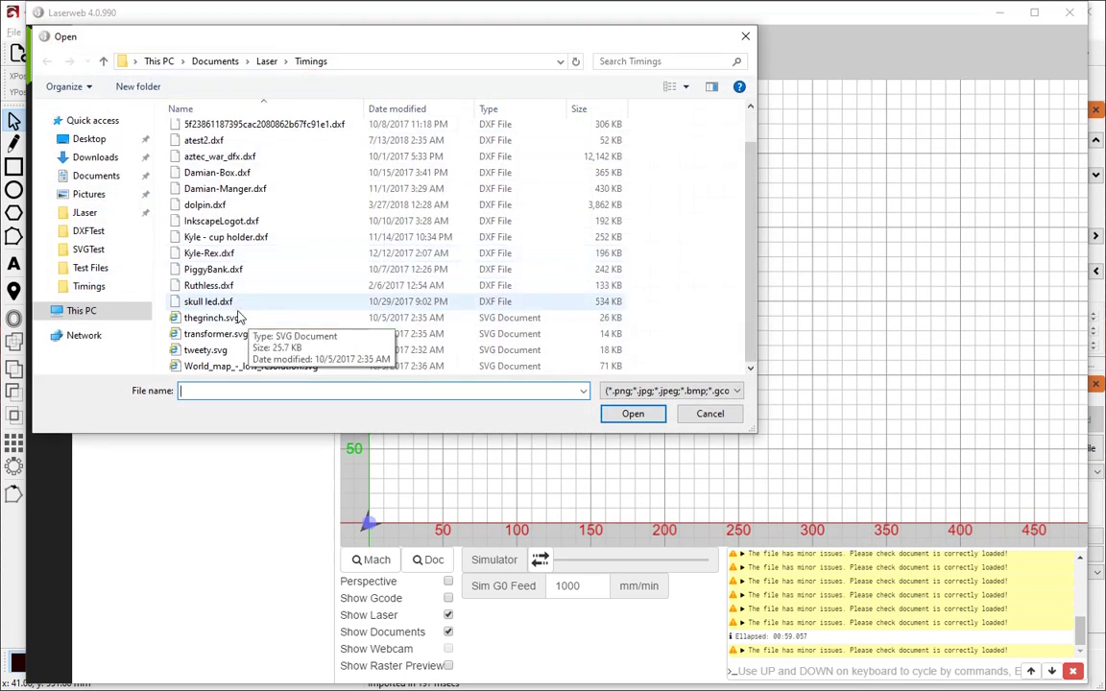
left_click(239, 317)
scroll(317, 336, "up", 1)
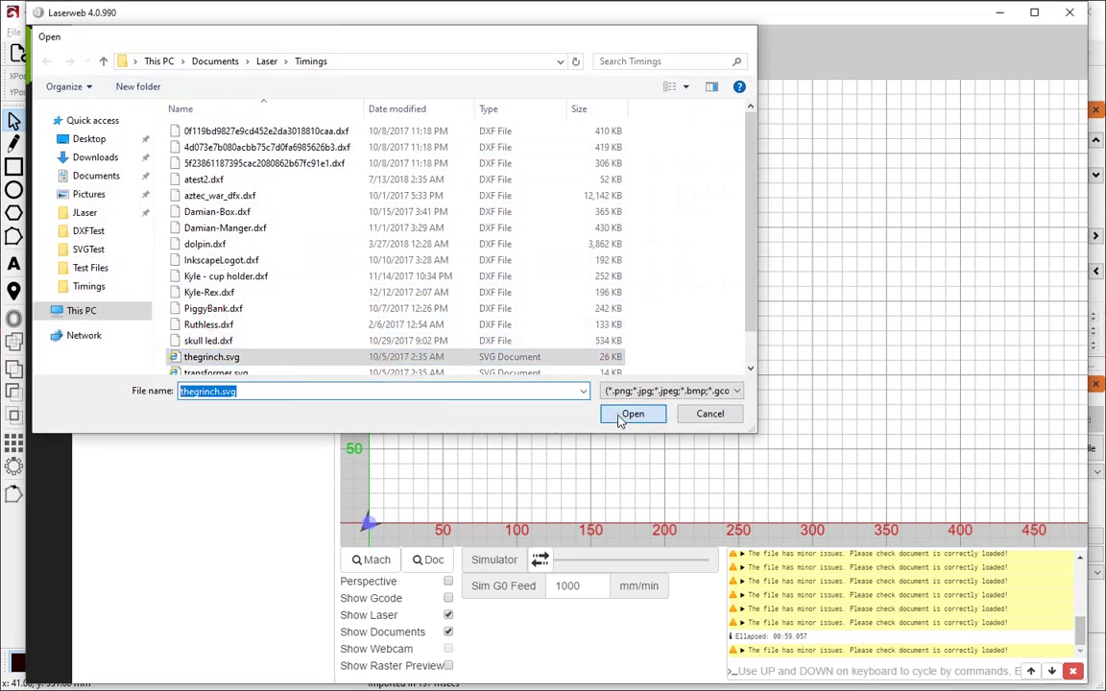
left_click(620, 418)
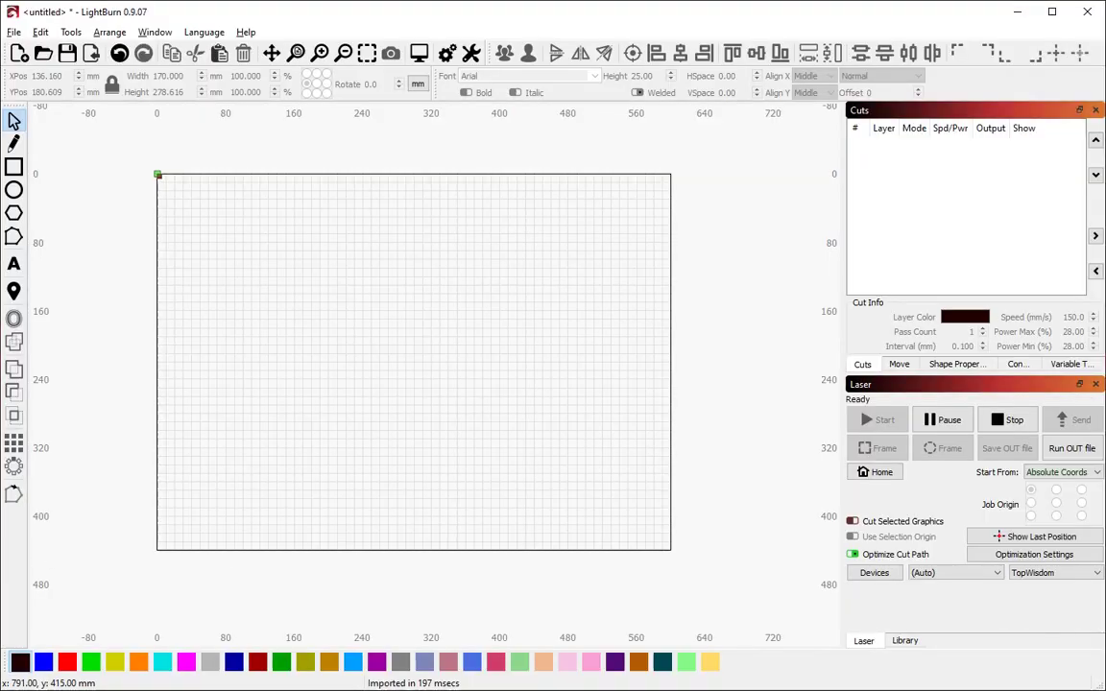
Import the Grinch drawing, view it Filled / Smooth, then return to Wireframe / Smooth
mouse_move(658, 370)
left_mouse_down()
mouse_move(373, 340)
mouse_move(455, 414)
left_mouse_up()
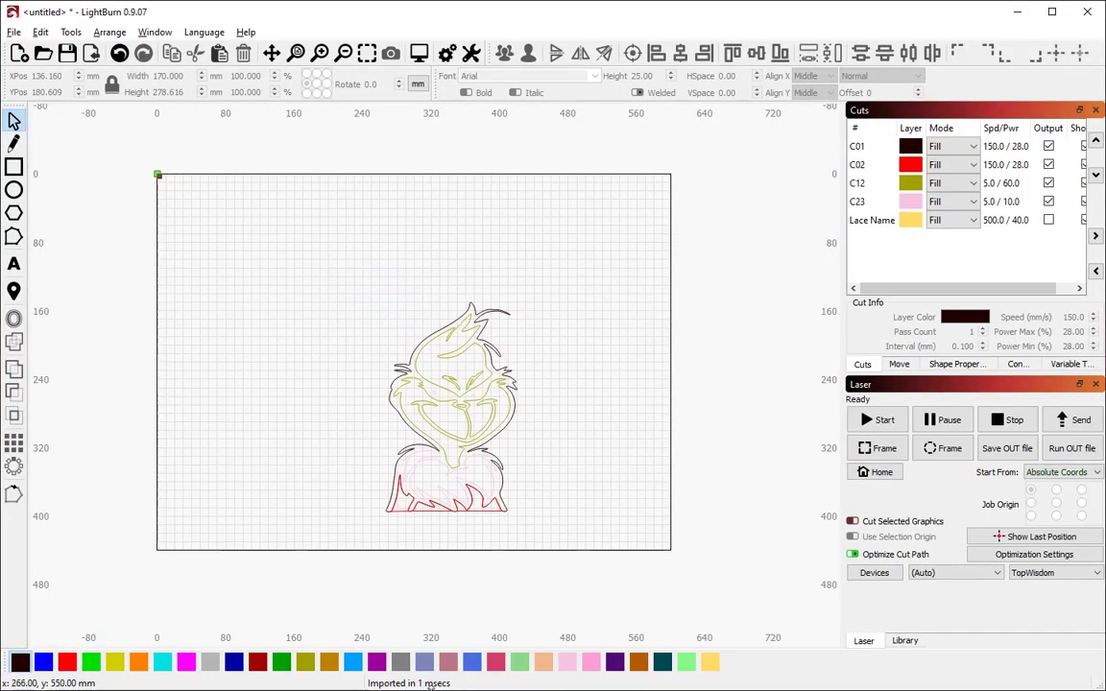
left_click(154, 31)
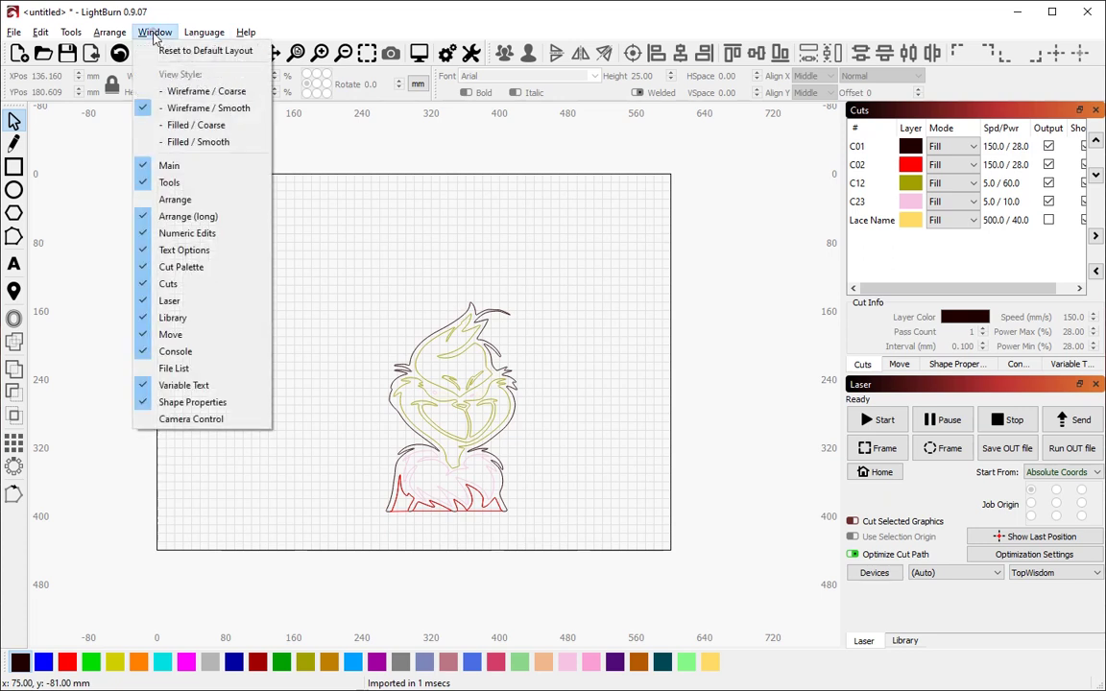
left_click(185, 141)
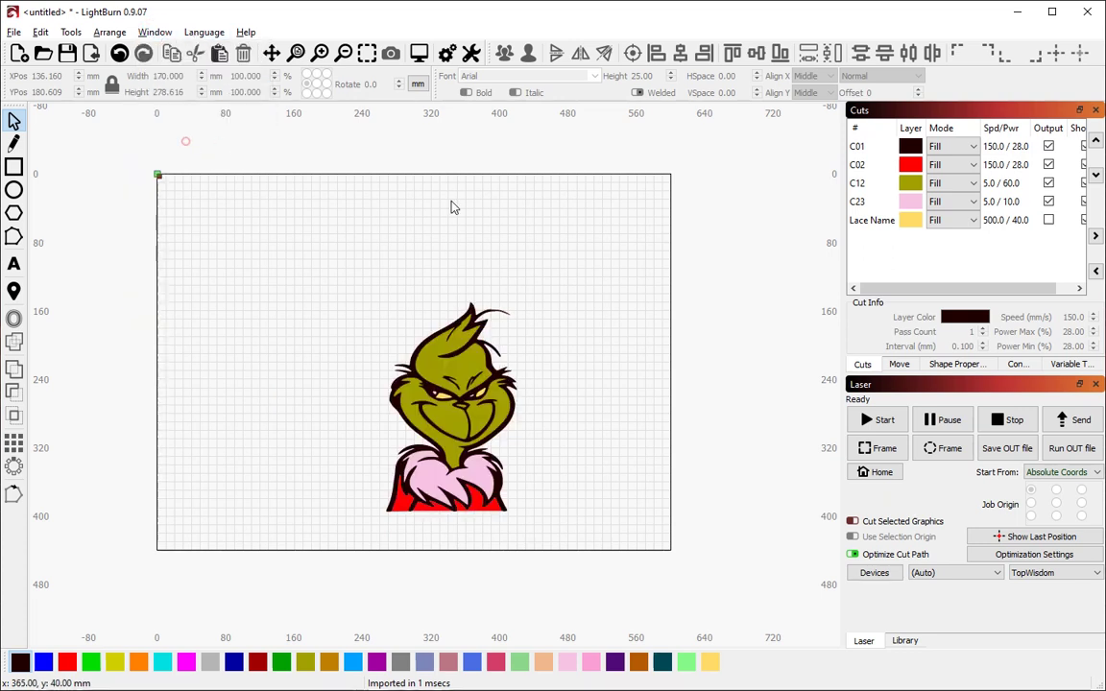
scroll(552, 530, "up", 4)
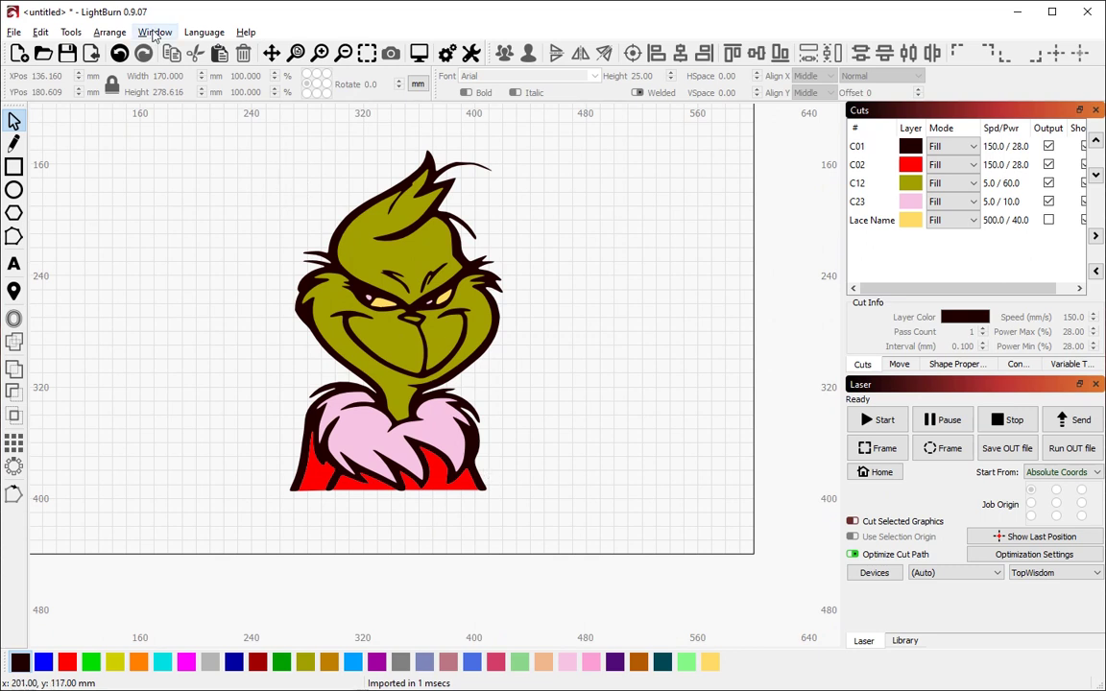
left_click(153, 33)
left_click(196, 109)
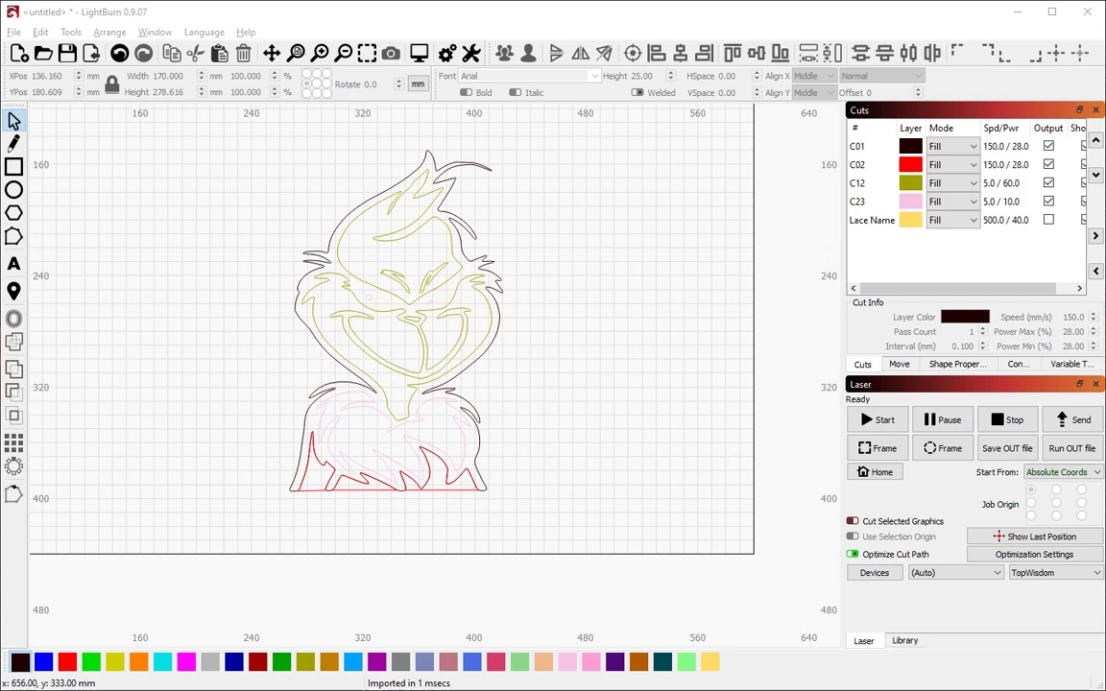
Add the Tweety and Autobots logo drawings, show all Filled / Smooth, and select them
mouse_move(1104, 451)
left_mouse_down()
mouse_move(998, 442)
mouse_move(612, 307)
mouse_move(626, 314)
left_mouse_up()
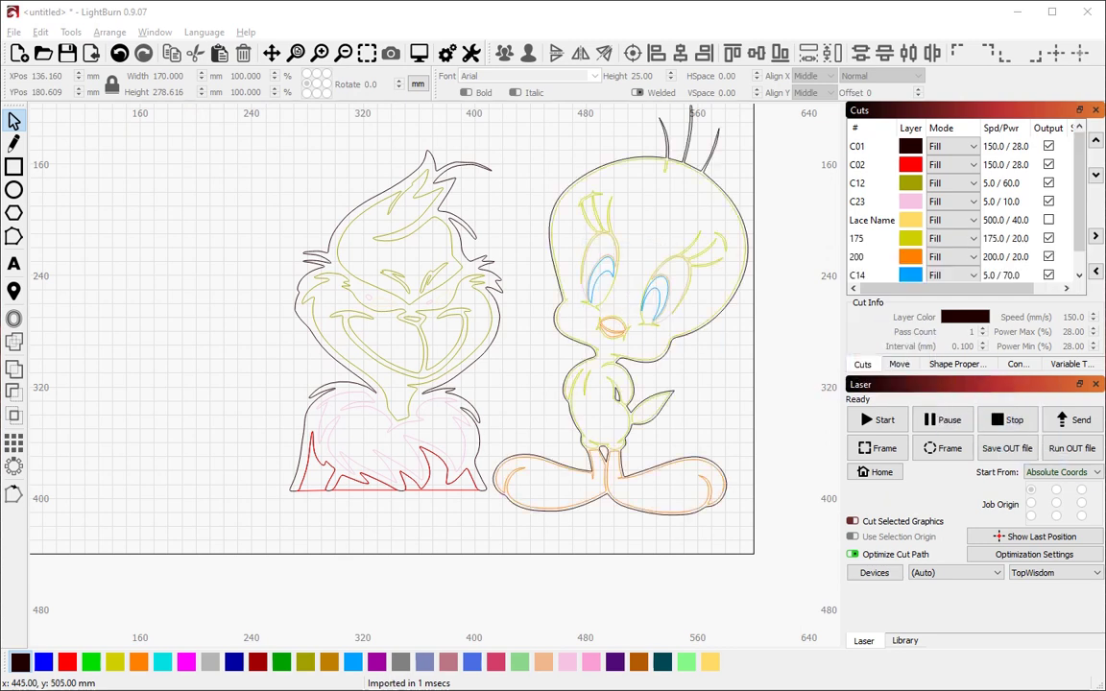
mouse_move(1104, 461)
left_mouse_down()
mouse_move(779, 470)
mouse_move(177, 360)
left_mouse_up()
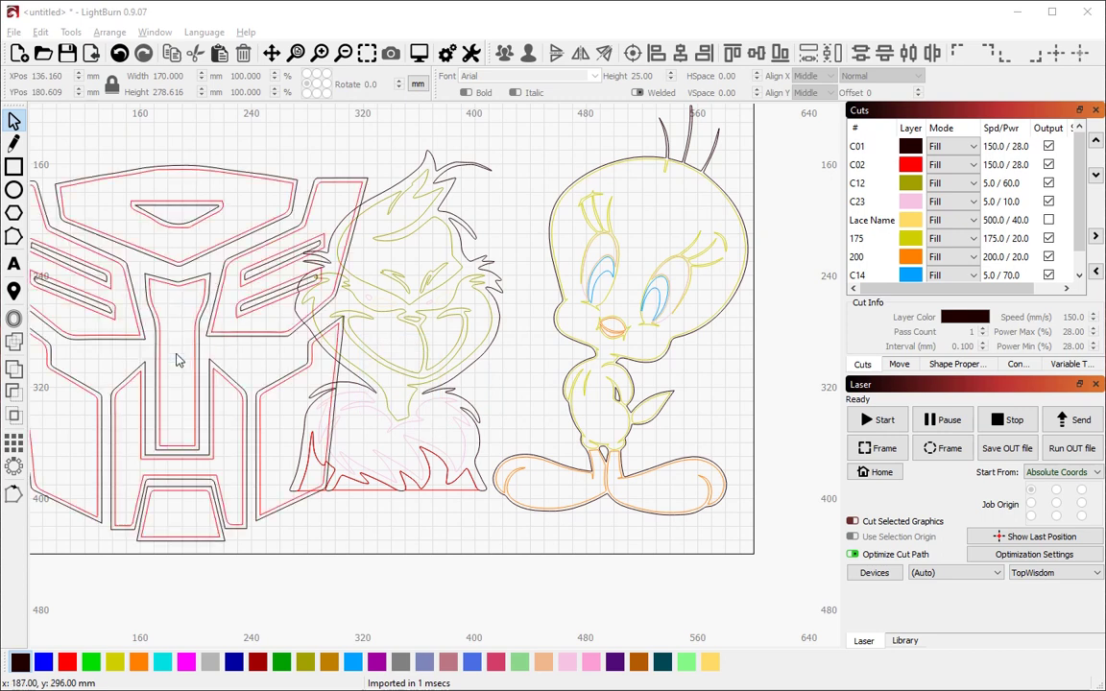
scroll(355, 248, "down", 2)
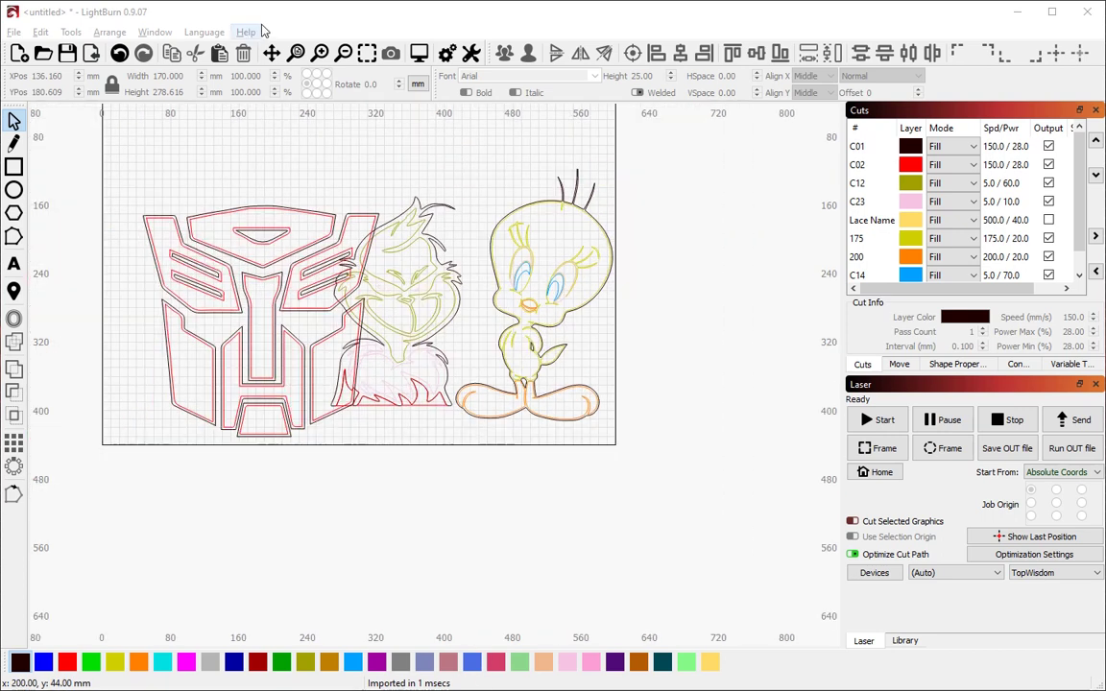
left_click(197, 33)
mouse_move(155, 32)
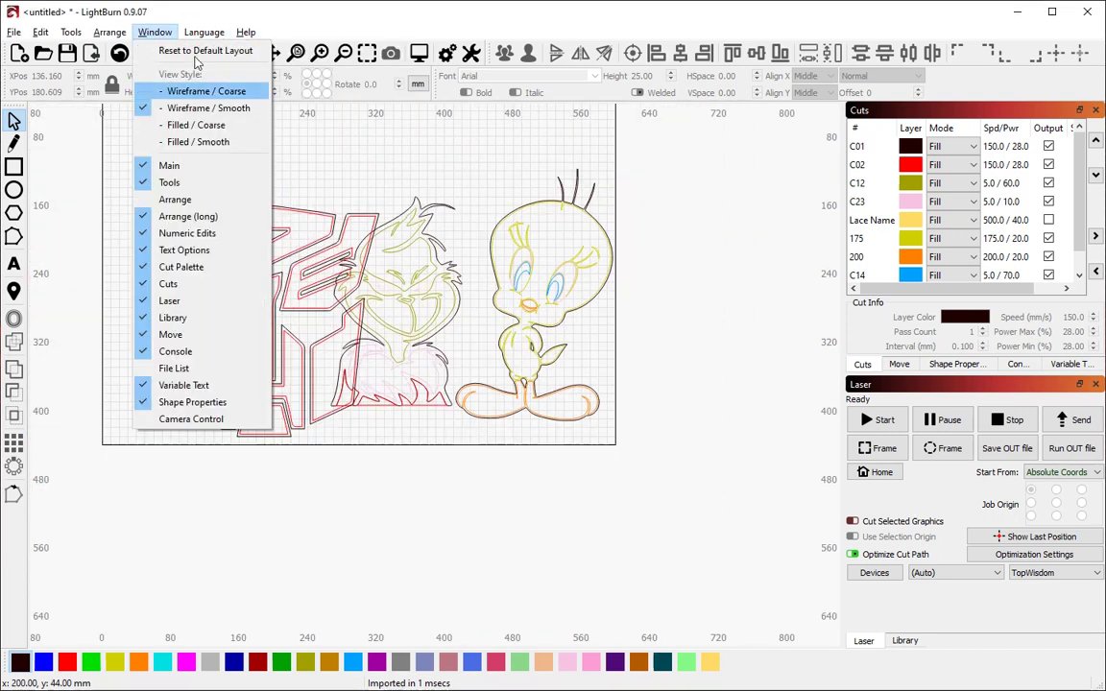
left_click(192, 141)
left_click_drag(454, 179, 585, 469)
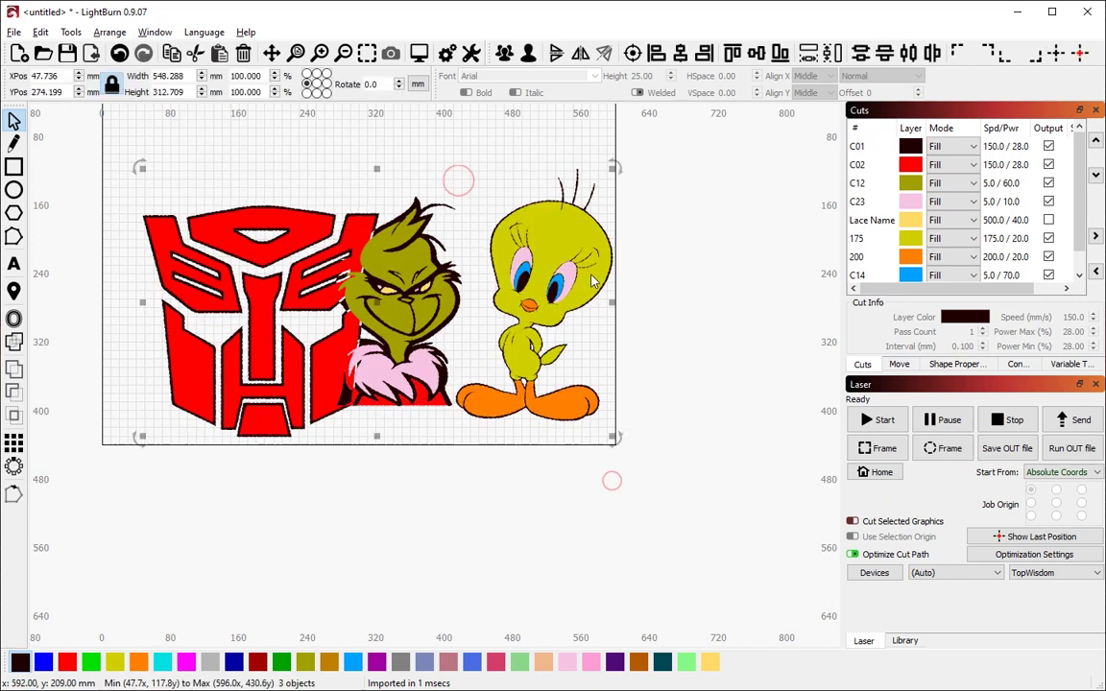
Replace the drawings with the combined character import and ungroup it
key("Delete")
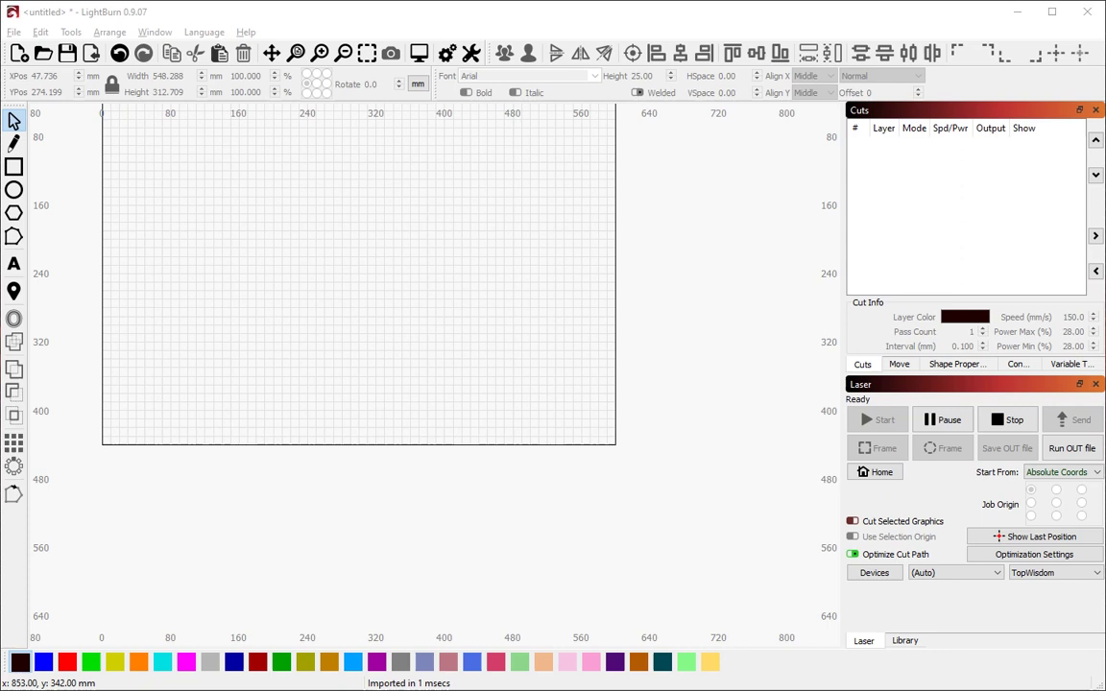
left_click_drag(1105, 328, 451, 325)
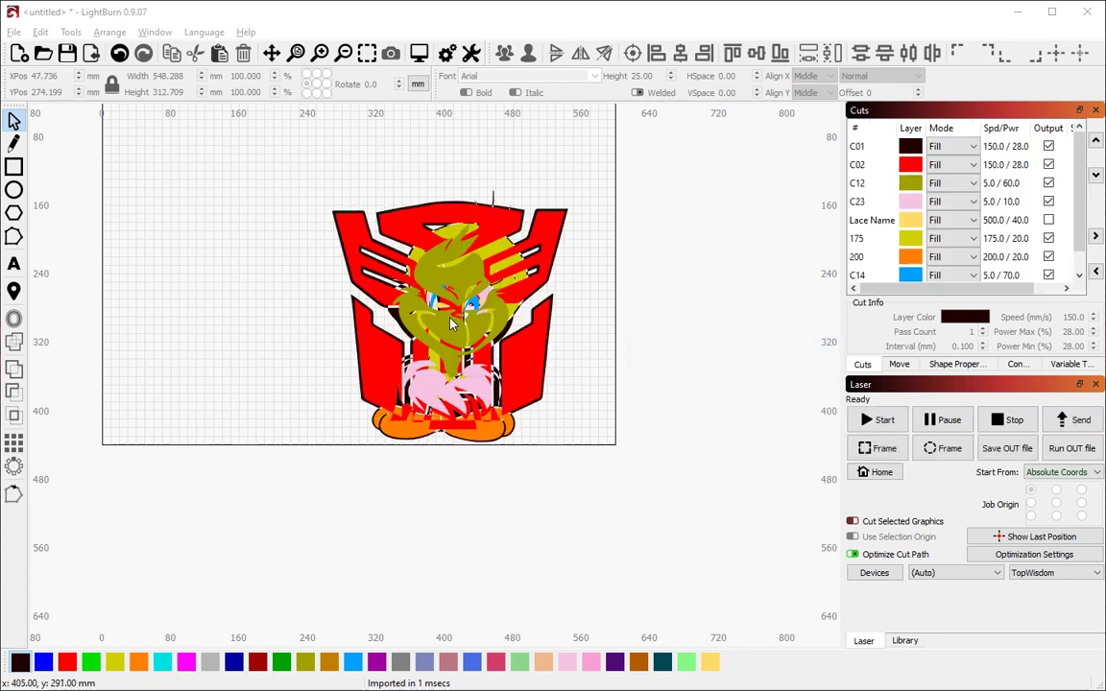
left_click(592, 430)
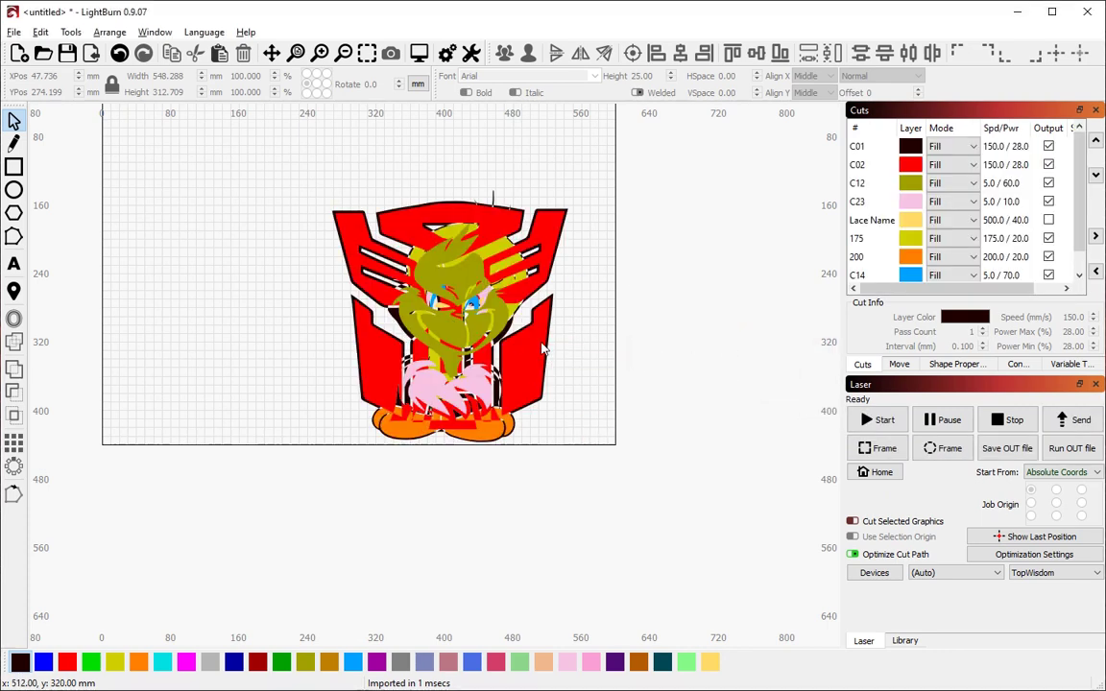
left_click(551, 347)
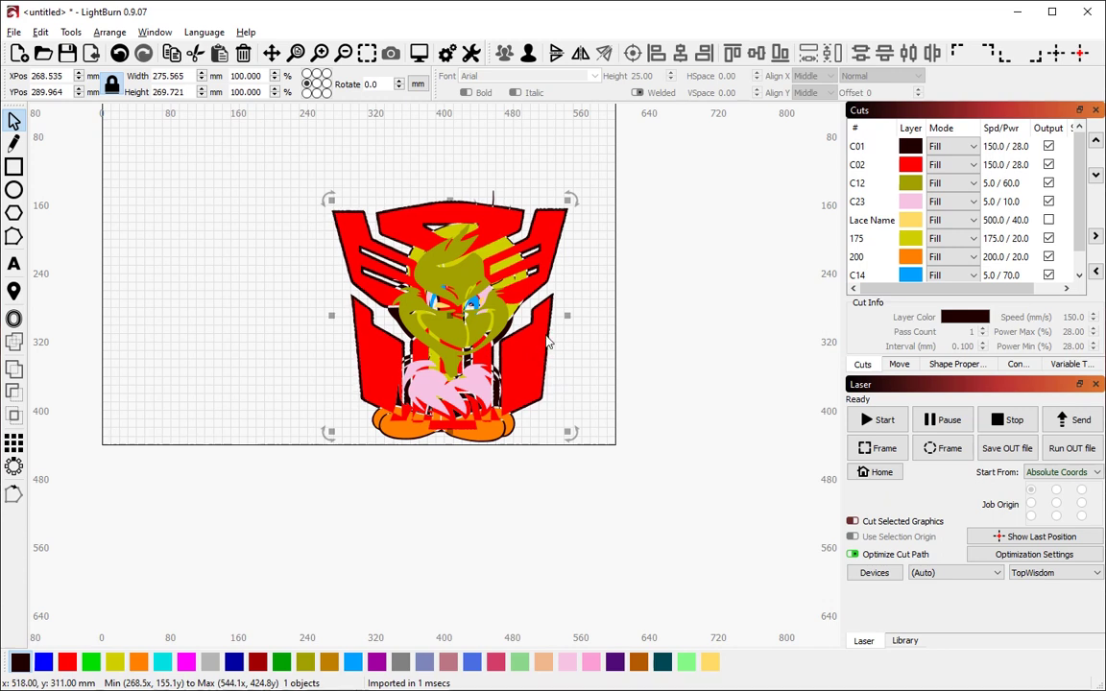
key("ctrl+u")
Move the Autobots logo right and Tweety left, then switch to Wireframe / Smooth
left_click_drag(551, 347, 767, 290)
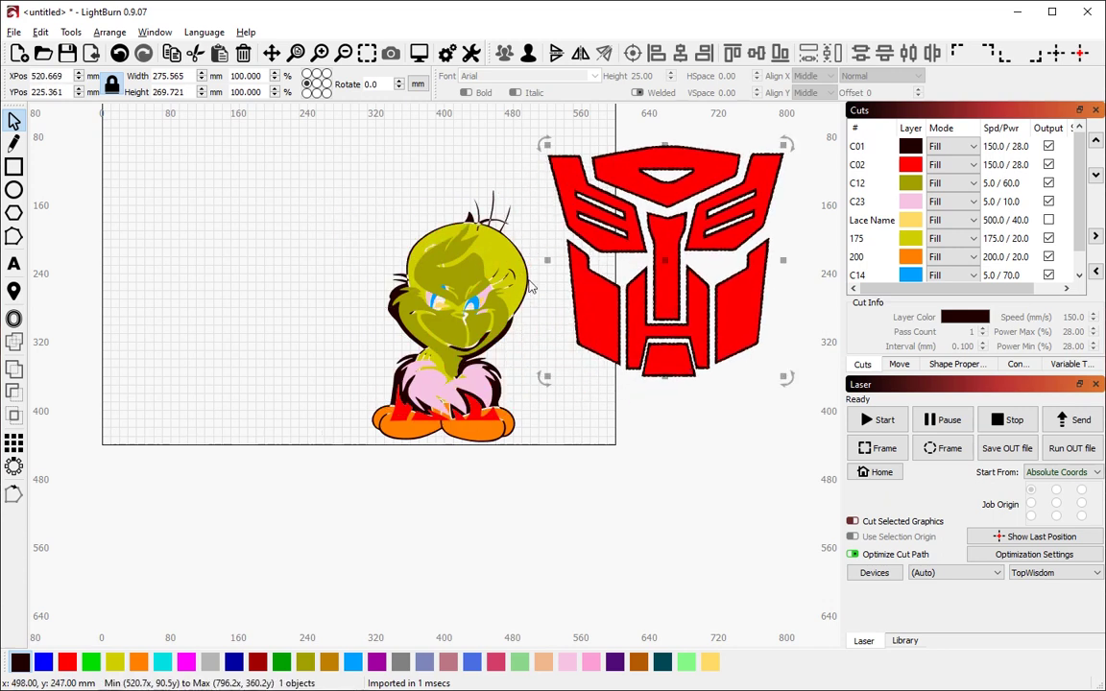
left_click_drag(528, 279, 309, 231)
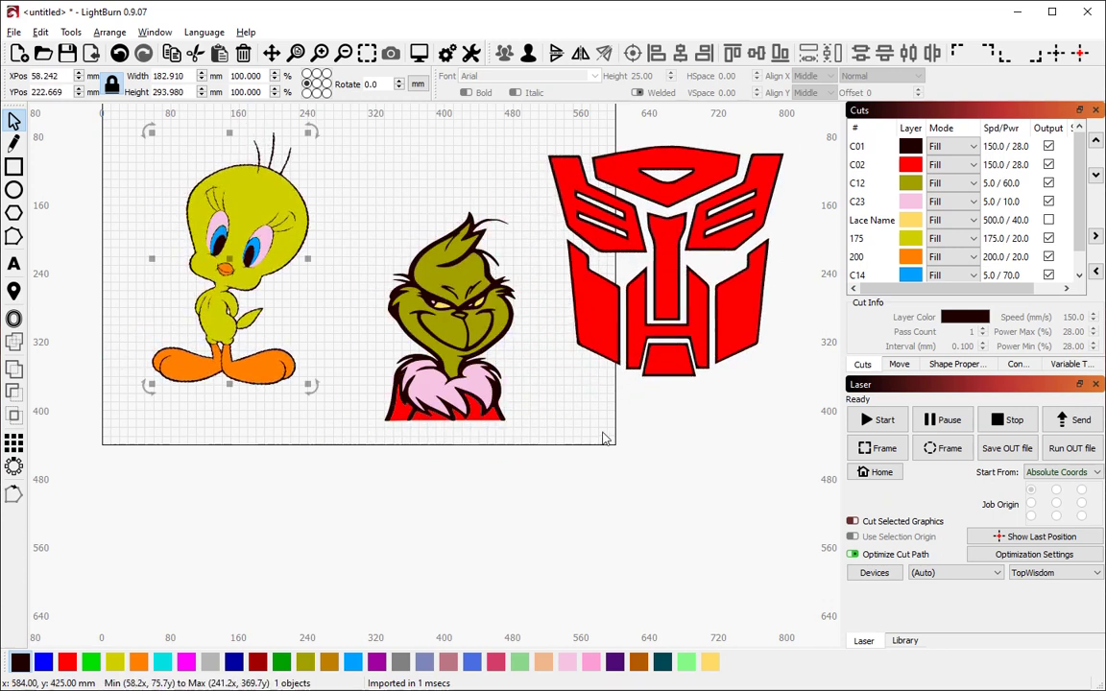
left_click(587, 458)
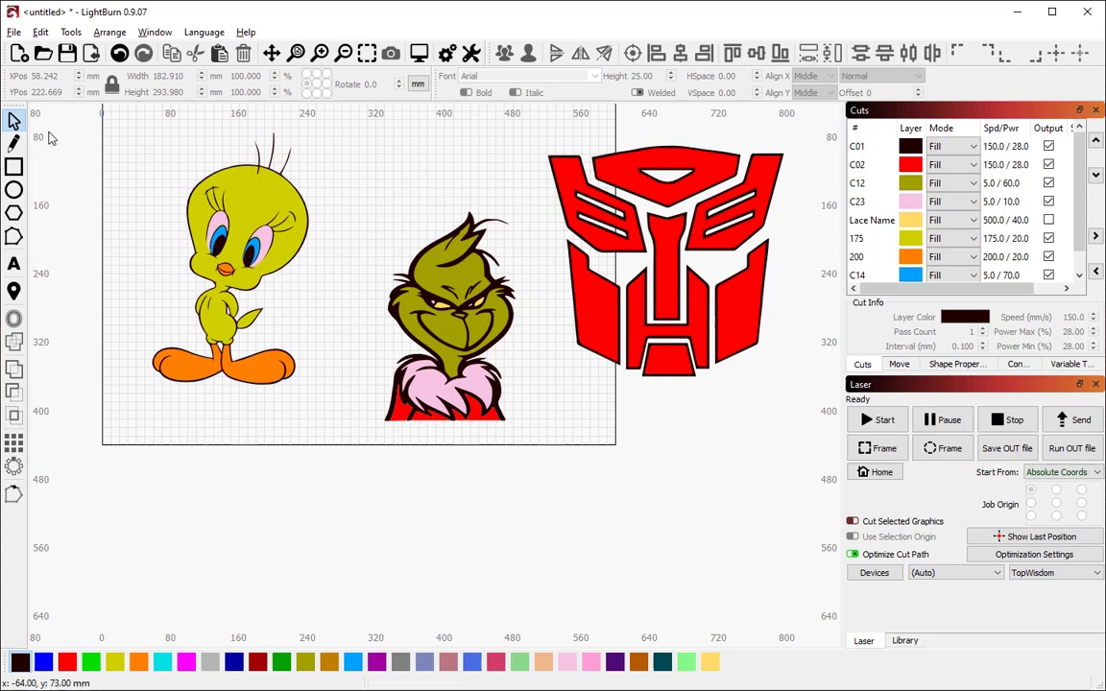
left_click(157, 31)
left_click(177, 110)
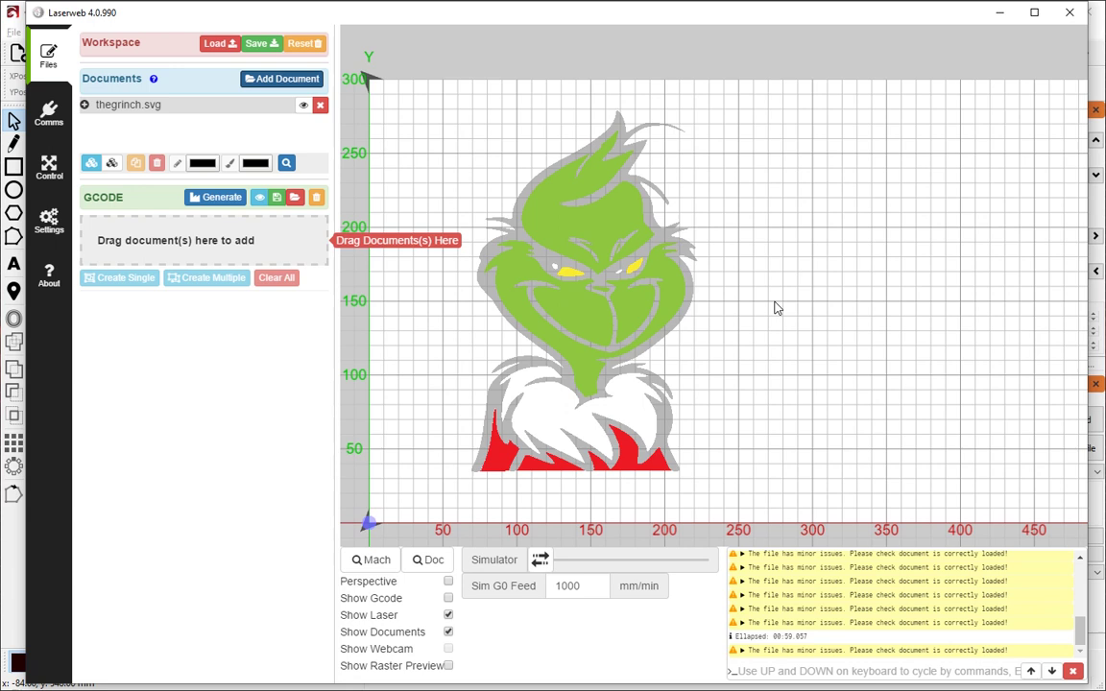
In LaserWeb, remove thegrinch.svg and re-import it to time the load
left_click(320, 104)
left_click(309, 79)
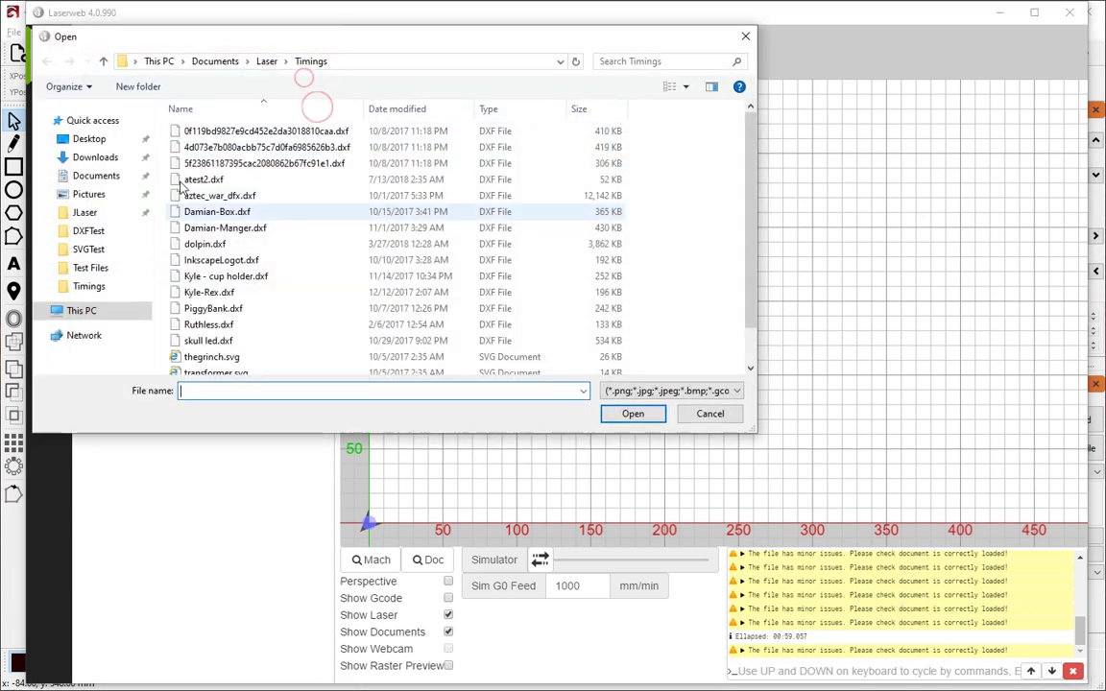
scroll(213, 346, "down", 2)
left_click(288, 321)
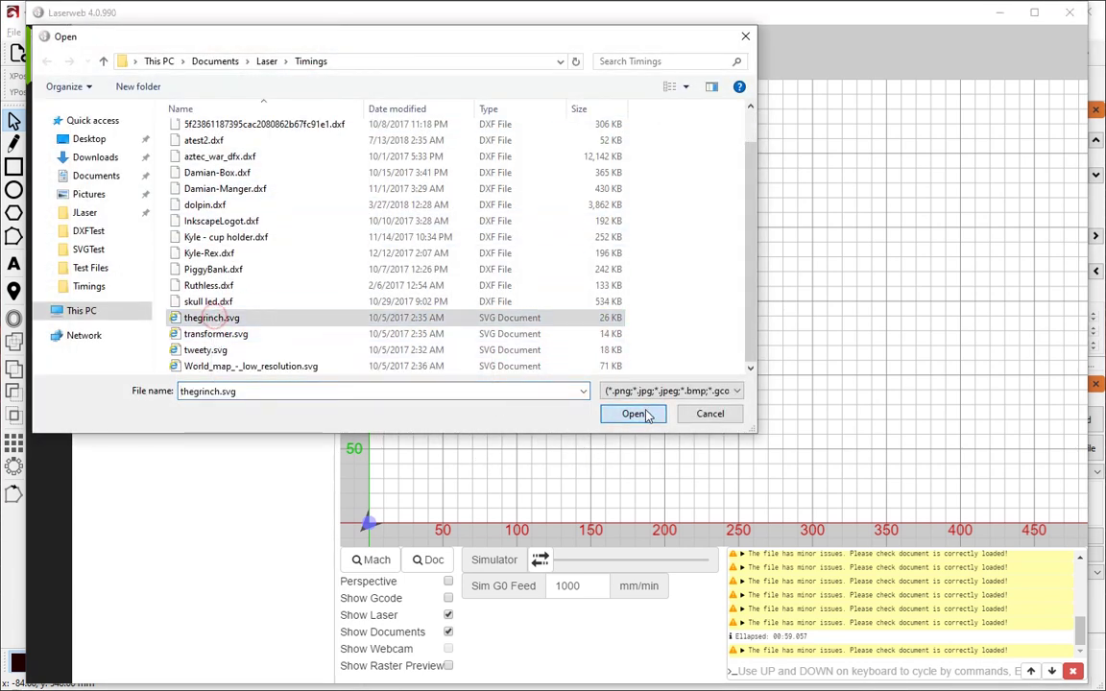
left_click(632, 414)
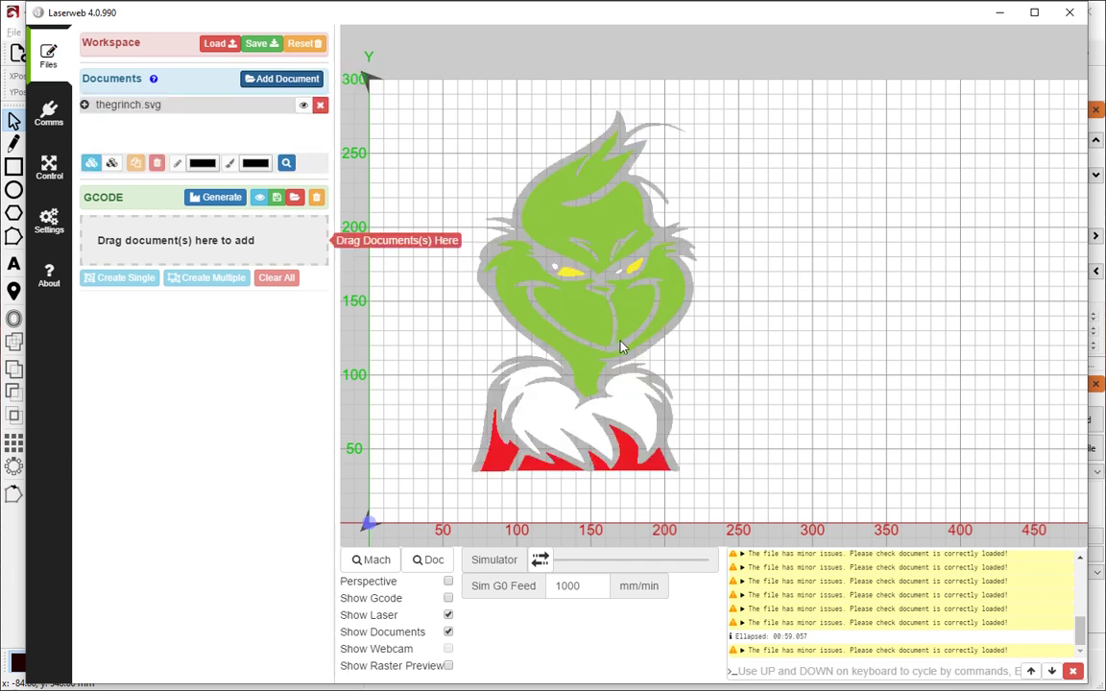
Remove the Grinch document and load tweety.svg
left_click(320, 105)
left_click(288, 79)
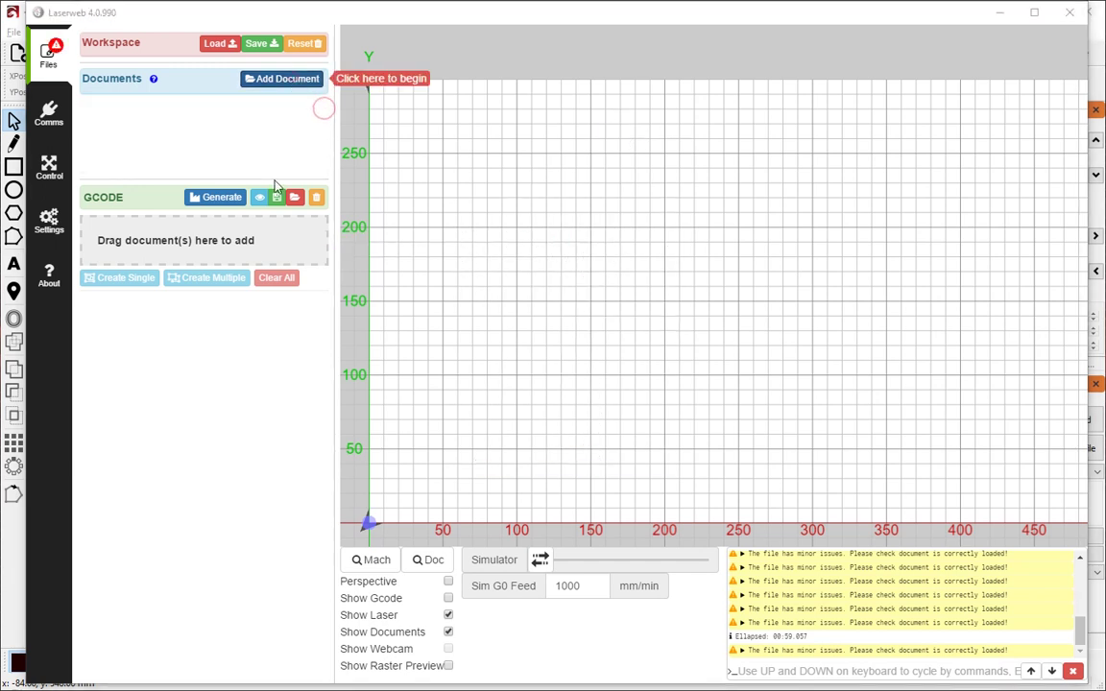
scroll(243, 319, "down", 2)
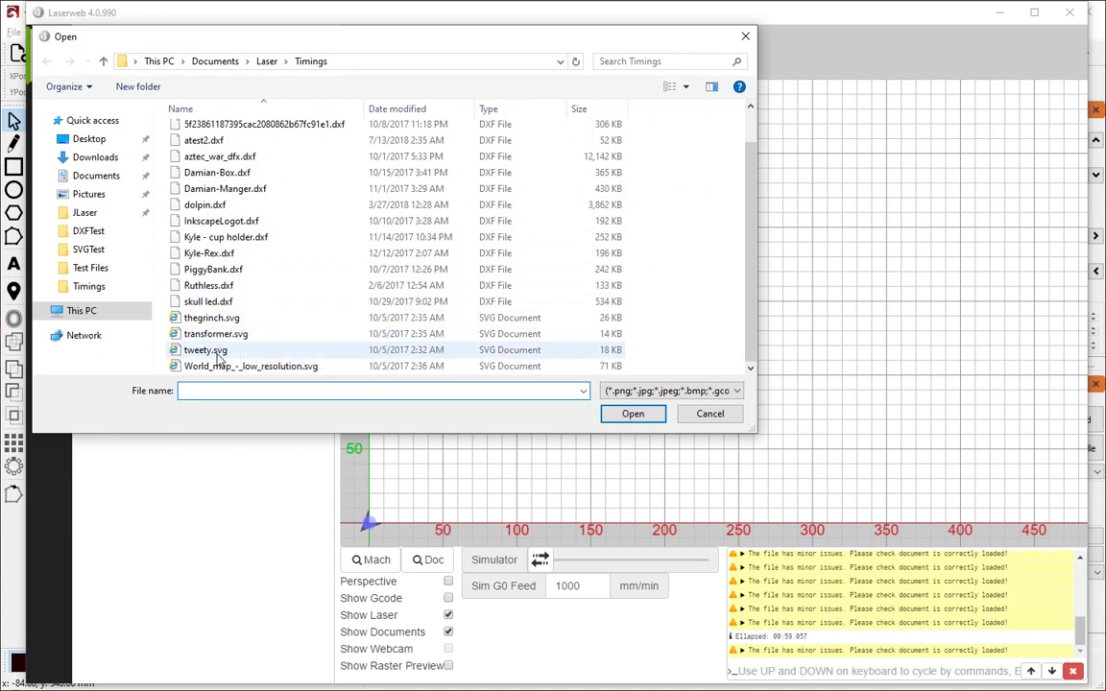
double_click(215, 350)
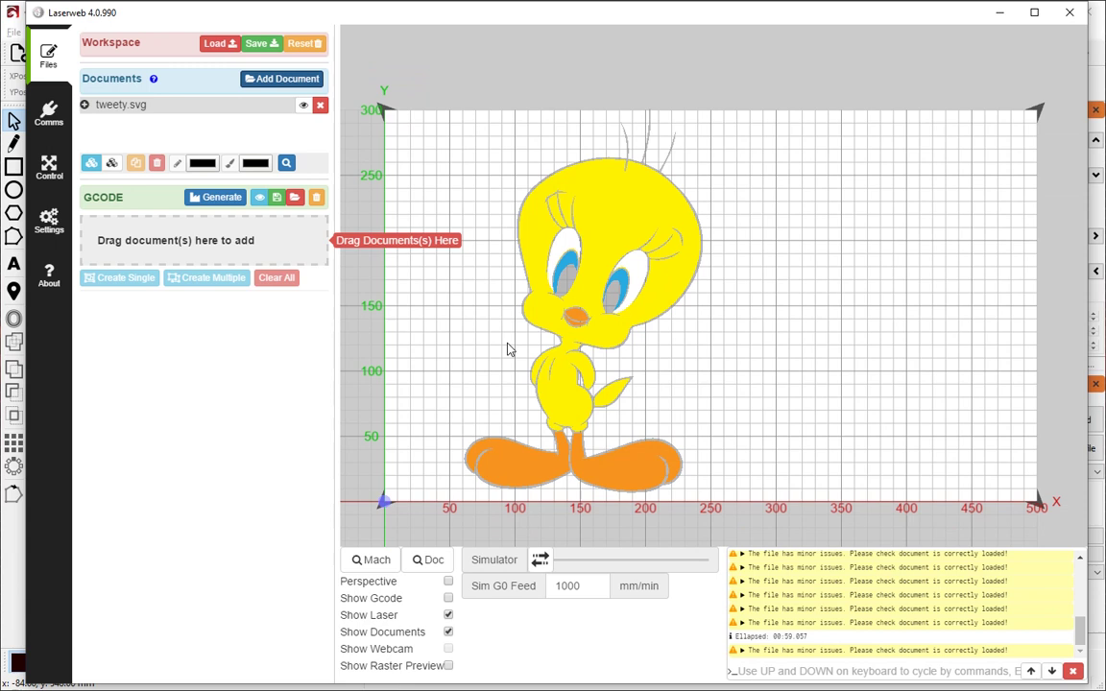
Remove the Tweety document and load transformer.svg
left_click(320, 104)
left_click(281, 79)
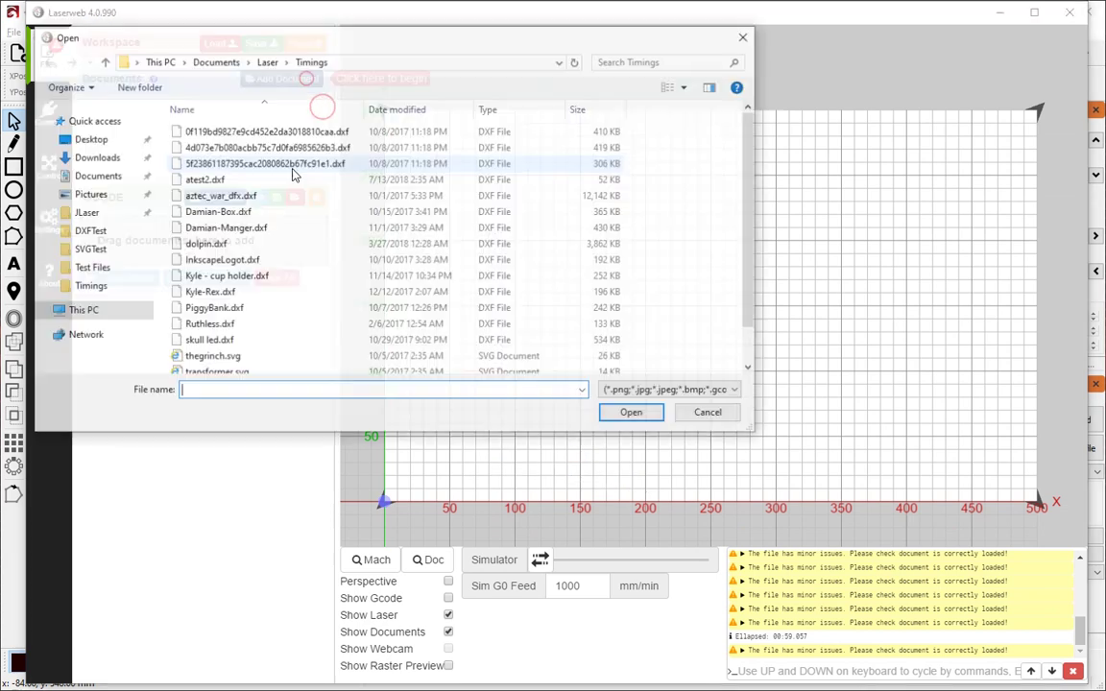
scroll(240, 345, "down", 1)
left_click(217, 333)
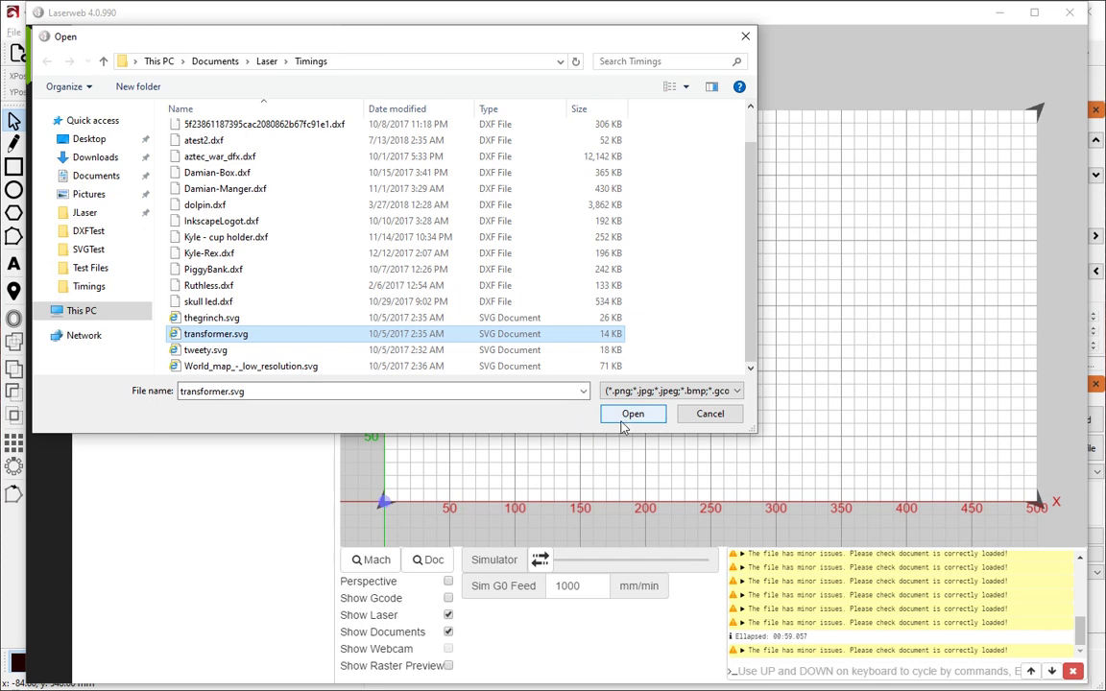
left_click(632, 414)
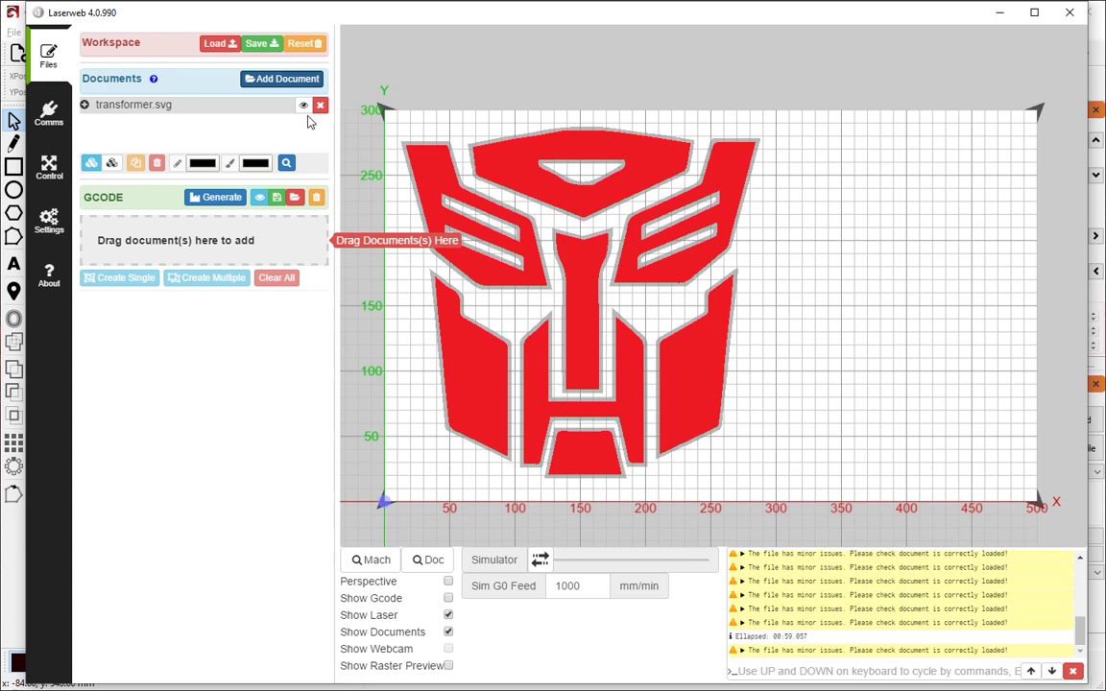
Remove transformer.svg, re-import it for timing, then remove it again
left_click(320, 104)
left_click(304, 84)
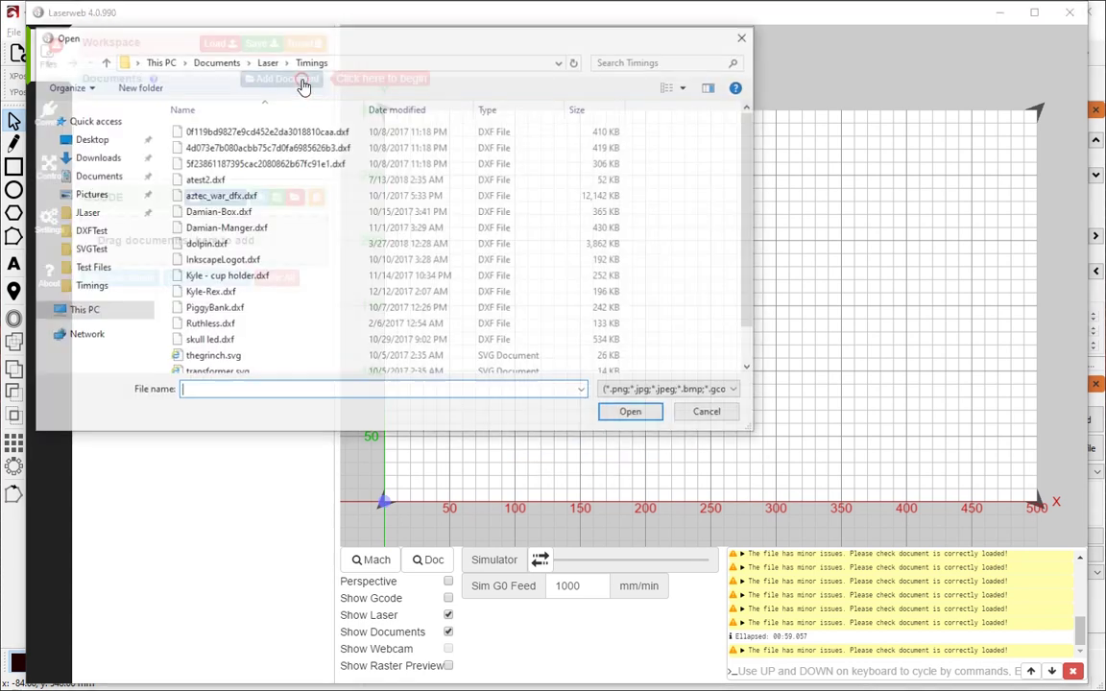
scroll(277, 247, "down", 1)
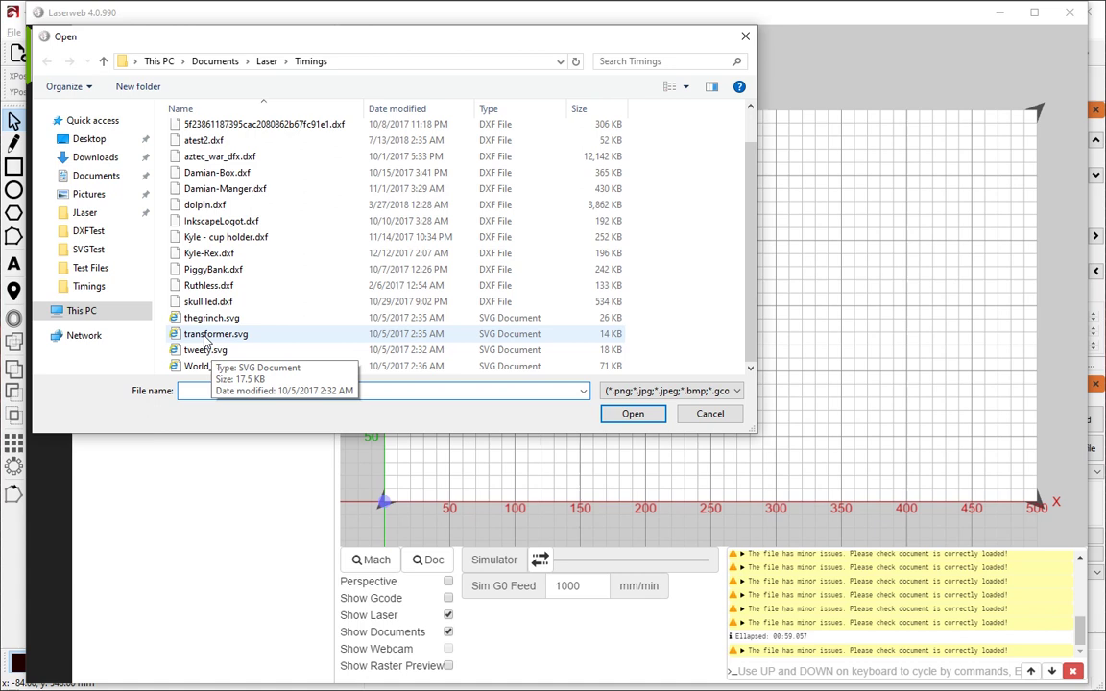
left_click(206, 334)
left_click(632, 415)
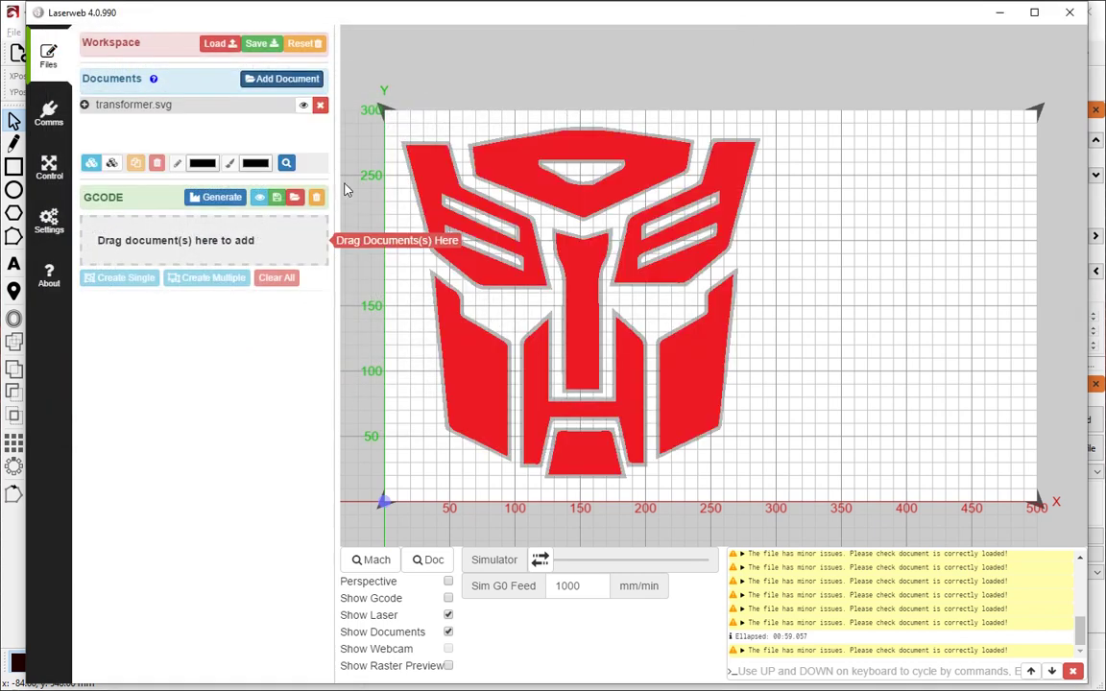
left_click(320, 104)
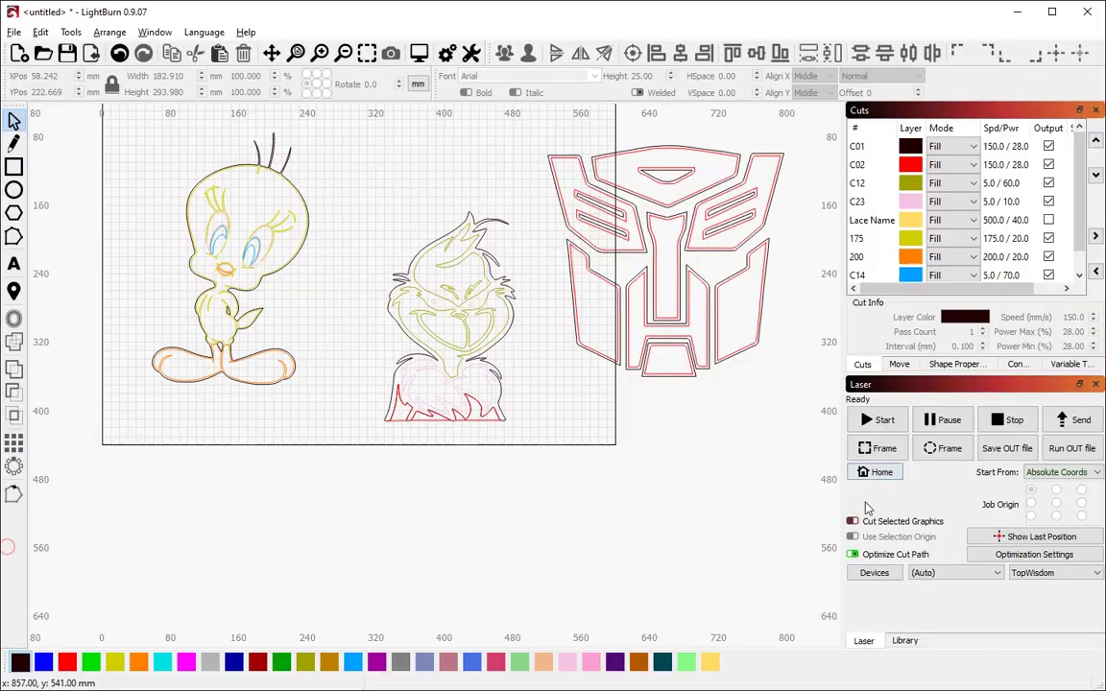
Clear LightBurn's bed by marquee-selecting the three existing designs and deleting them
left_click_drag(590, 491, 211, 167)
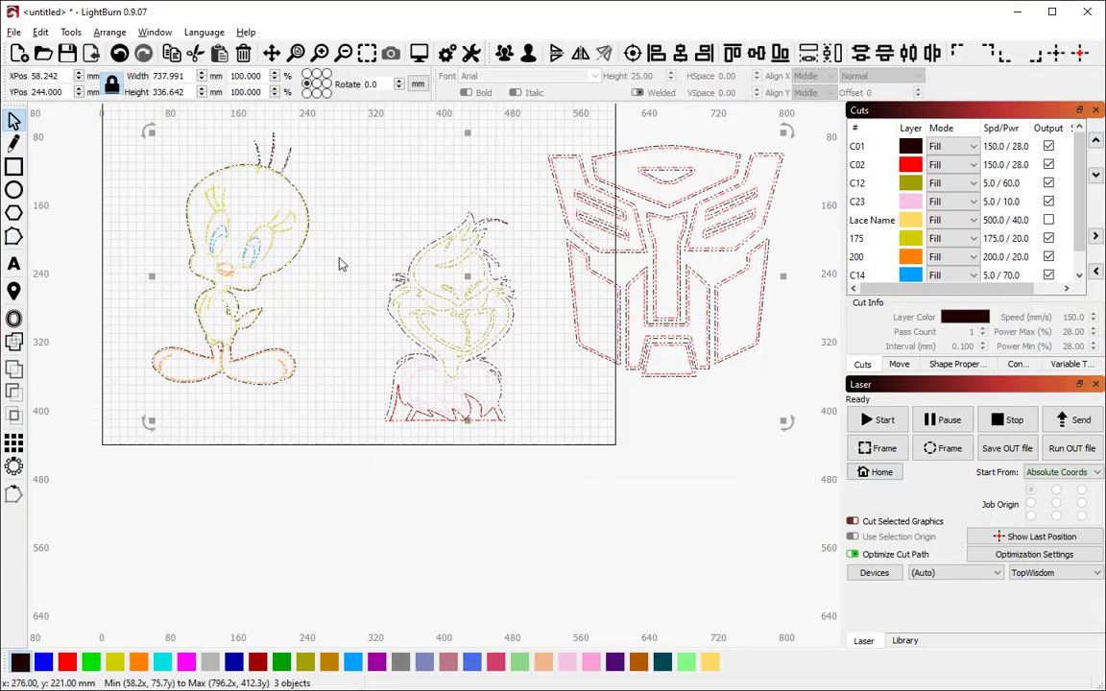
key("Delete")
scroll(228, 382, "down", 2)
scroll(257, 371, "up", 1)
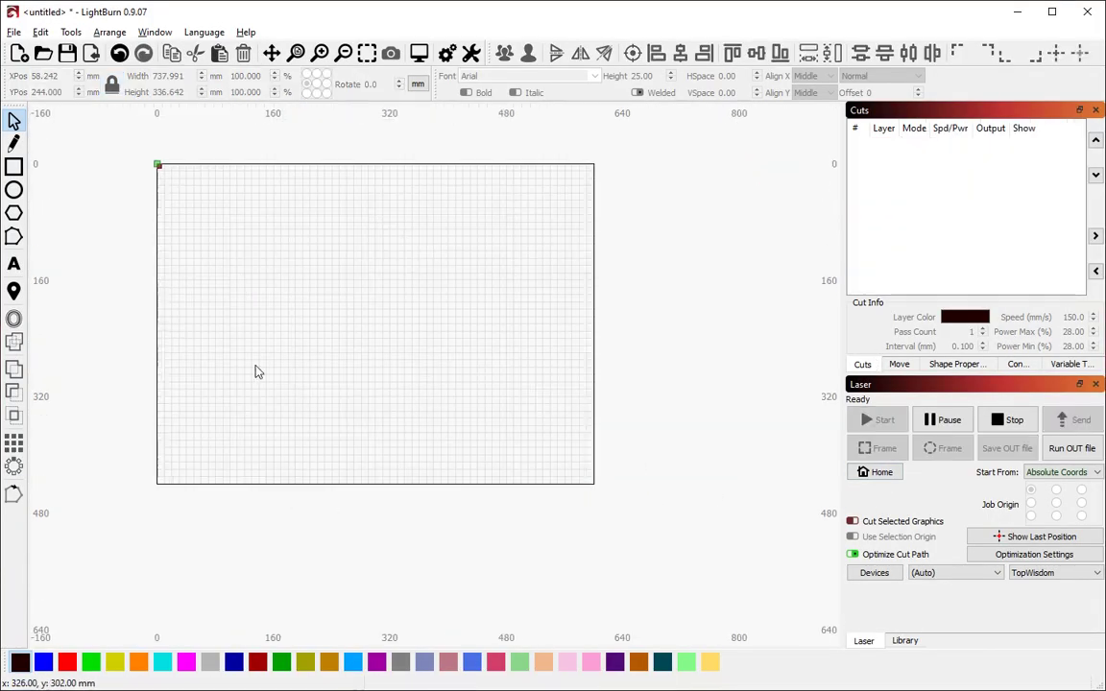
Drag transformer.svg, thegrinch.svg and tweety.svg from Explorer onto the LightBurn bed
key("ctrl+n")
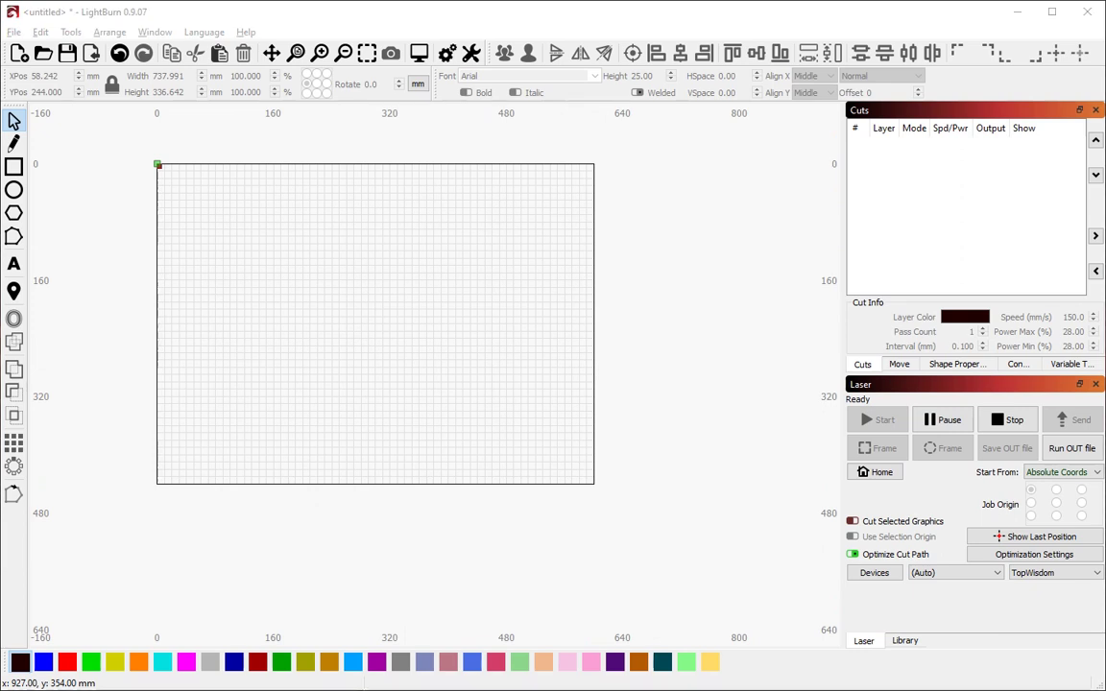
left_click_drag(1104, 518, 335, 353)
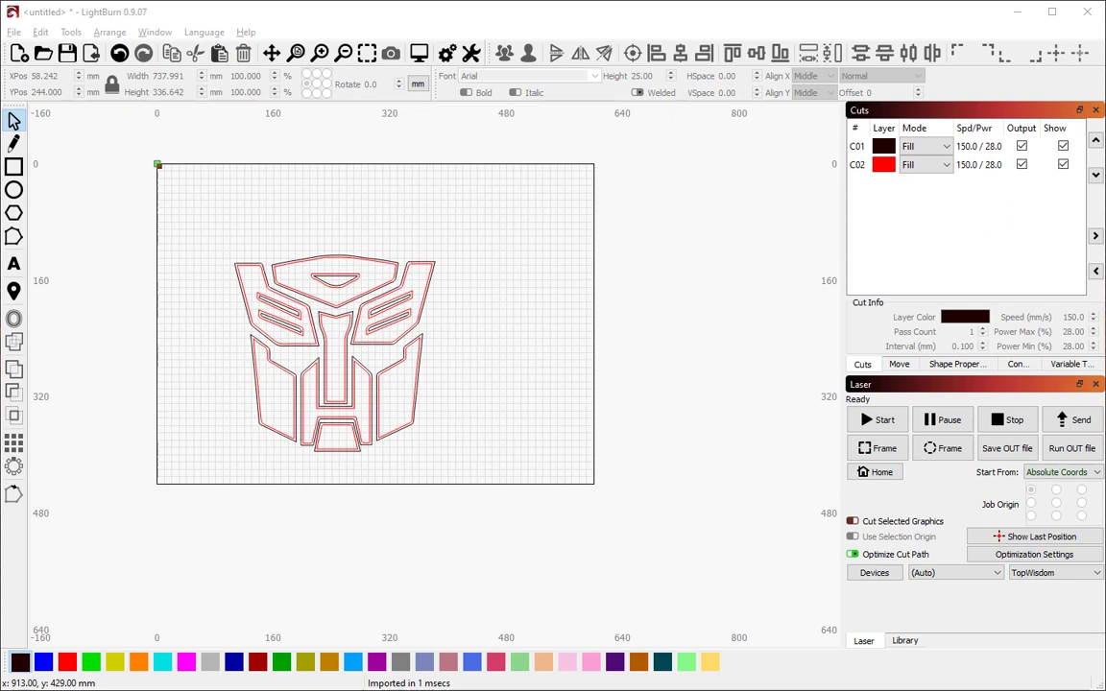
left_click_drag(1104, 316, 583, 334)
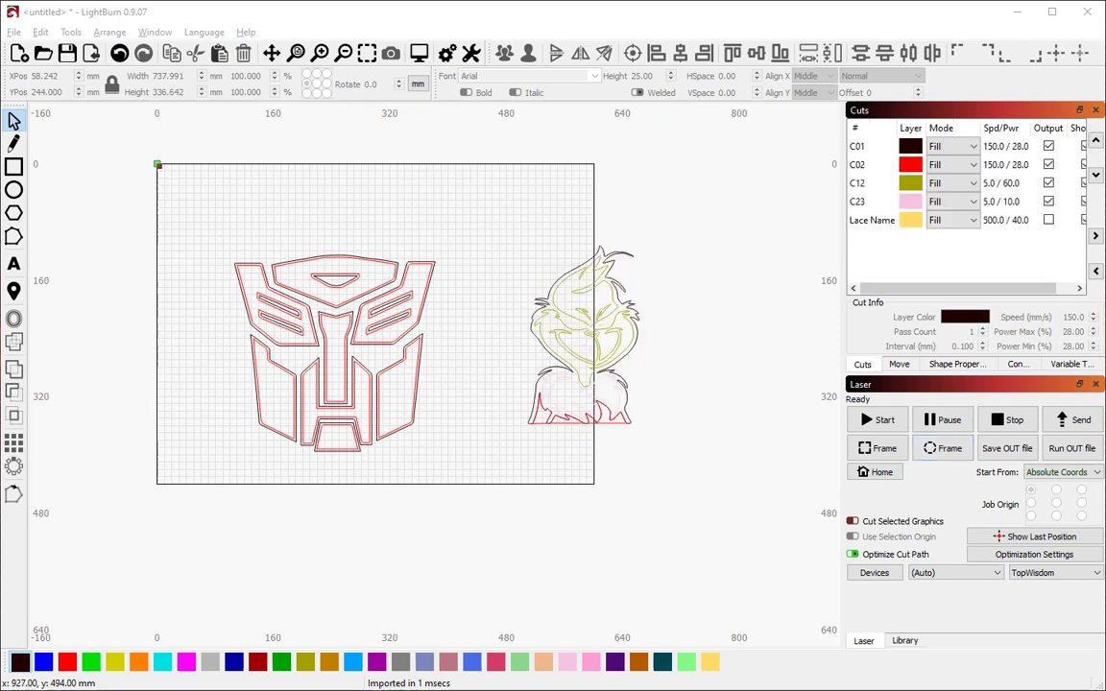
left_click_drag(1104, 288, 439, 454)
Select all three imported designs and delete them, leaving the bed empty
key("ctrl+a")
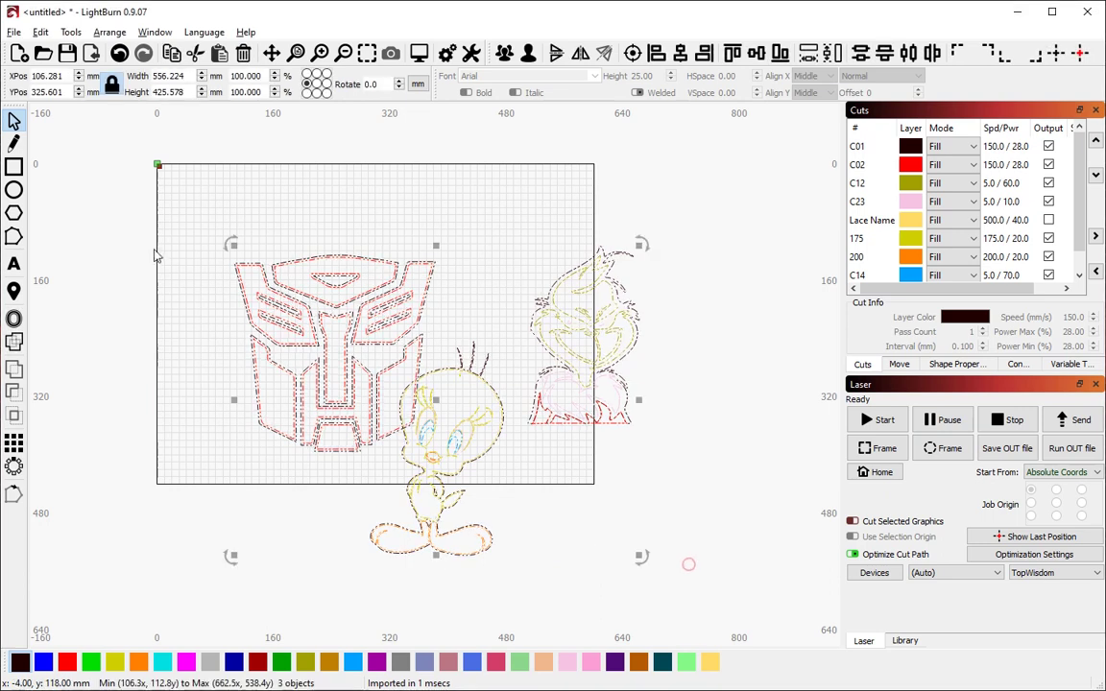
left_click(281, 261)
key("Delete")
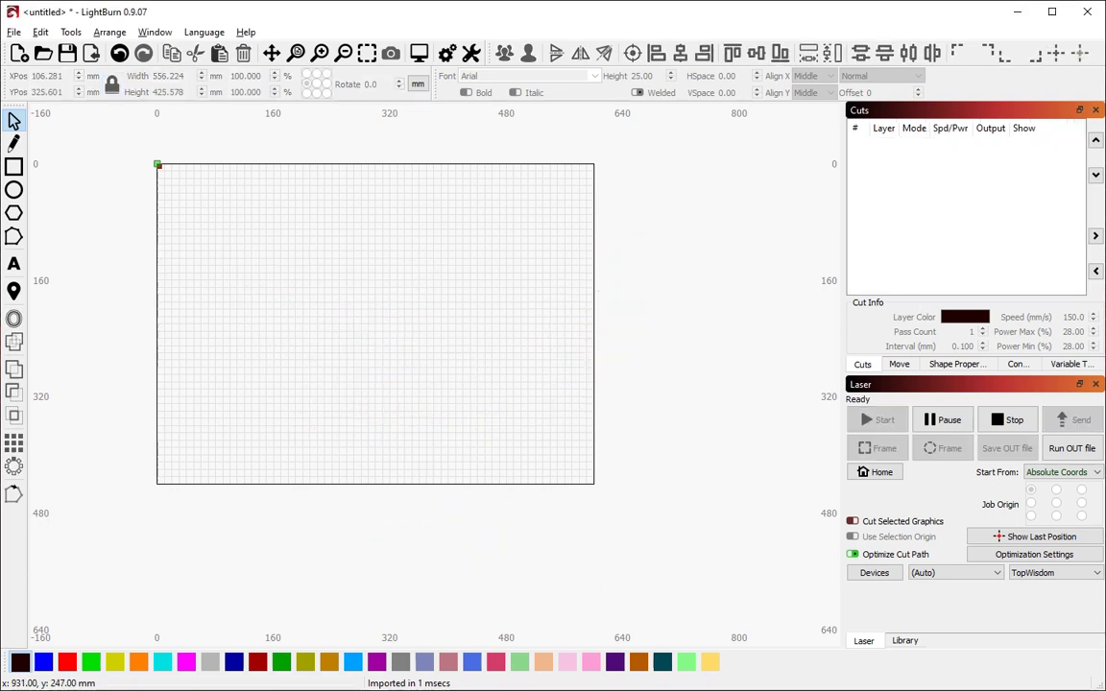
scroll(151, 316, "up", 2)
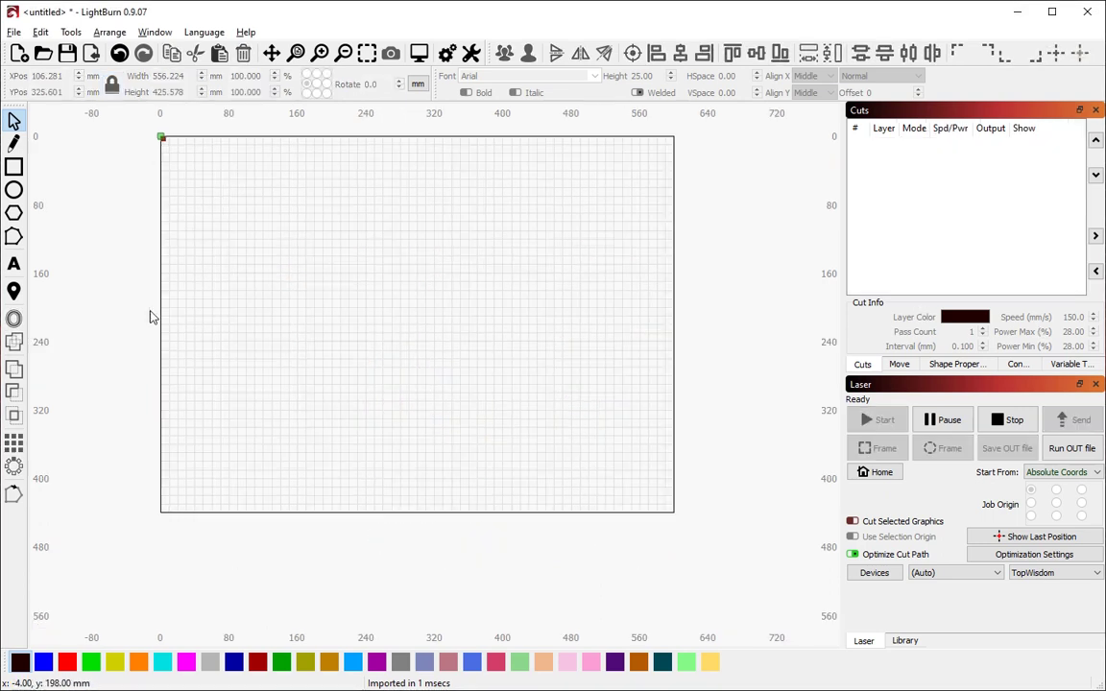
Add World_map_-_low_resolution.svg as a new document in LaserWeb
key("alt+Tab")
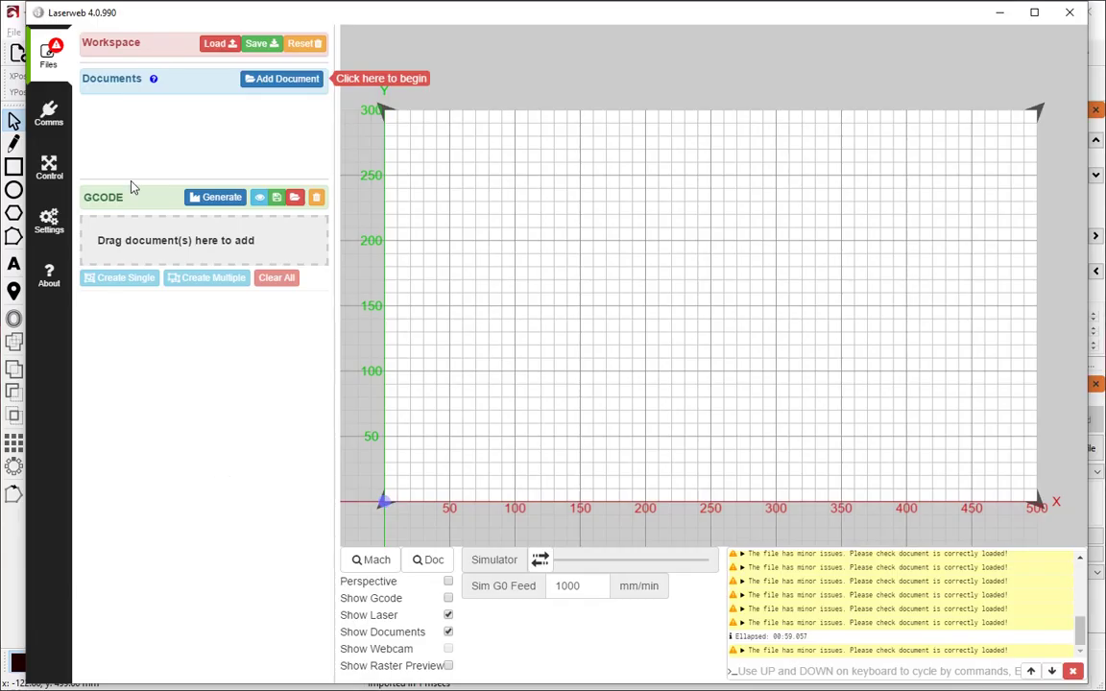
left_click(280, 80)
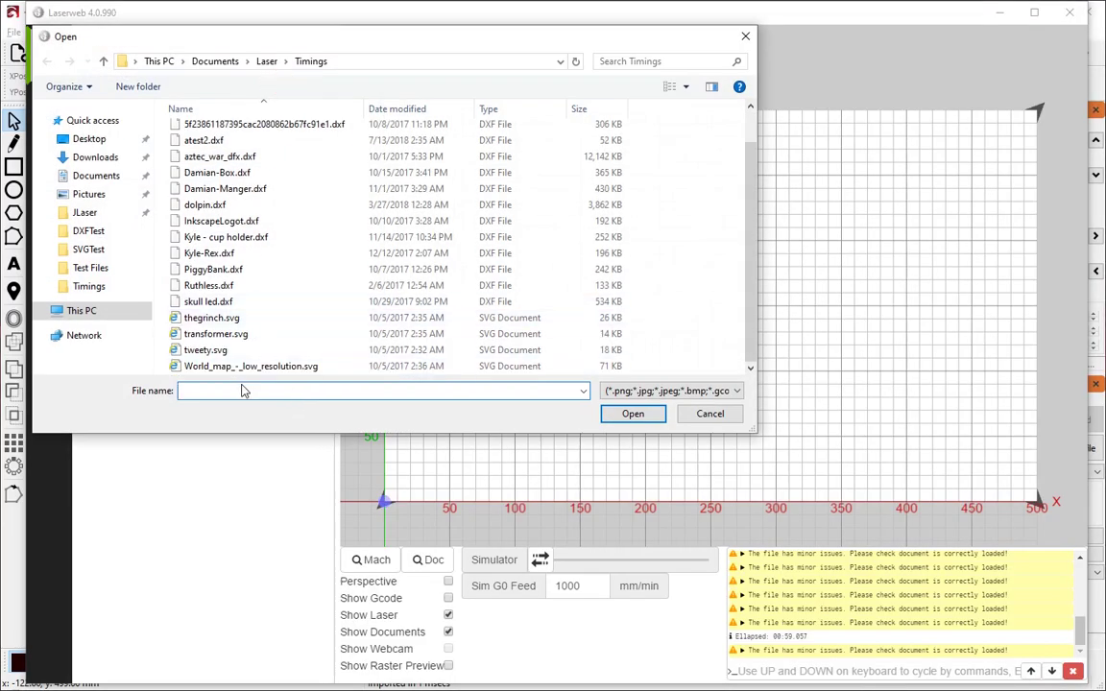
left_click(251, 365)
left_click(632, 413)
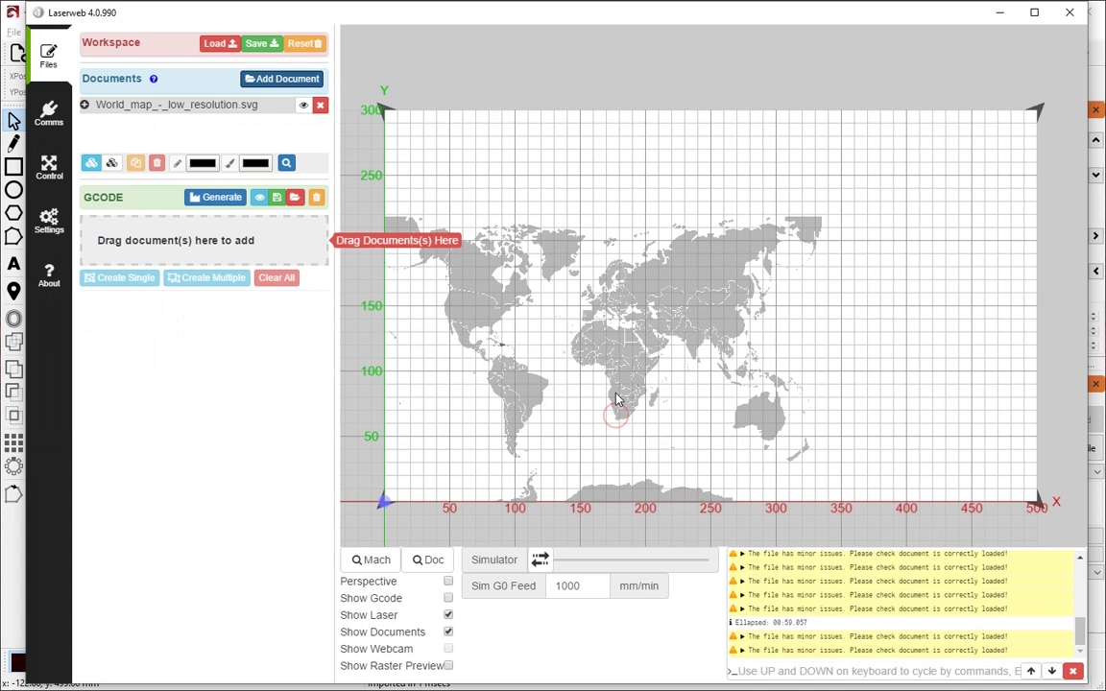
Zoom in to inspect the world map, then remove the document
scroll(605, 403, "up", 2)
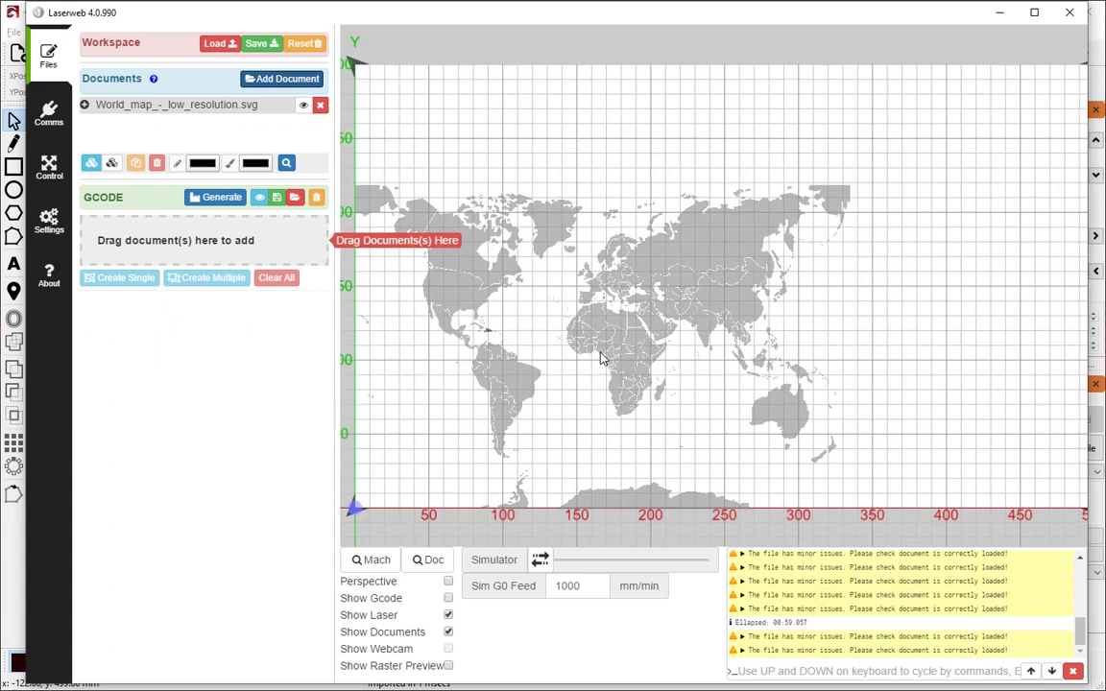
scroll(552, 300, "down", 1)
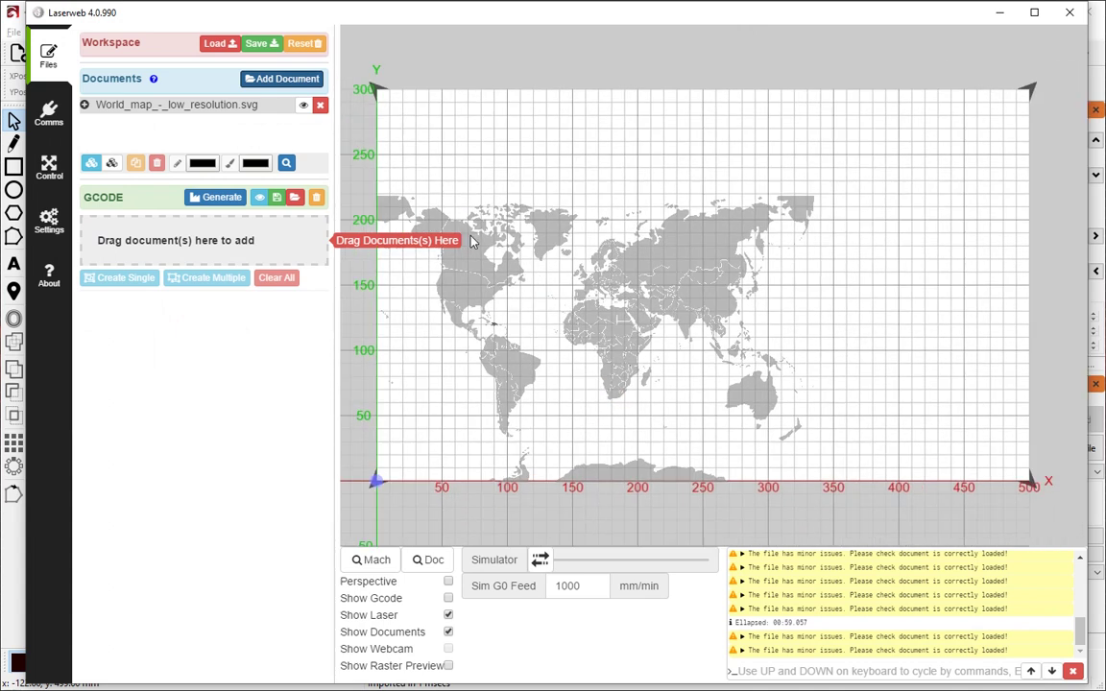
scroll(471, 240, "up", 3)
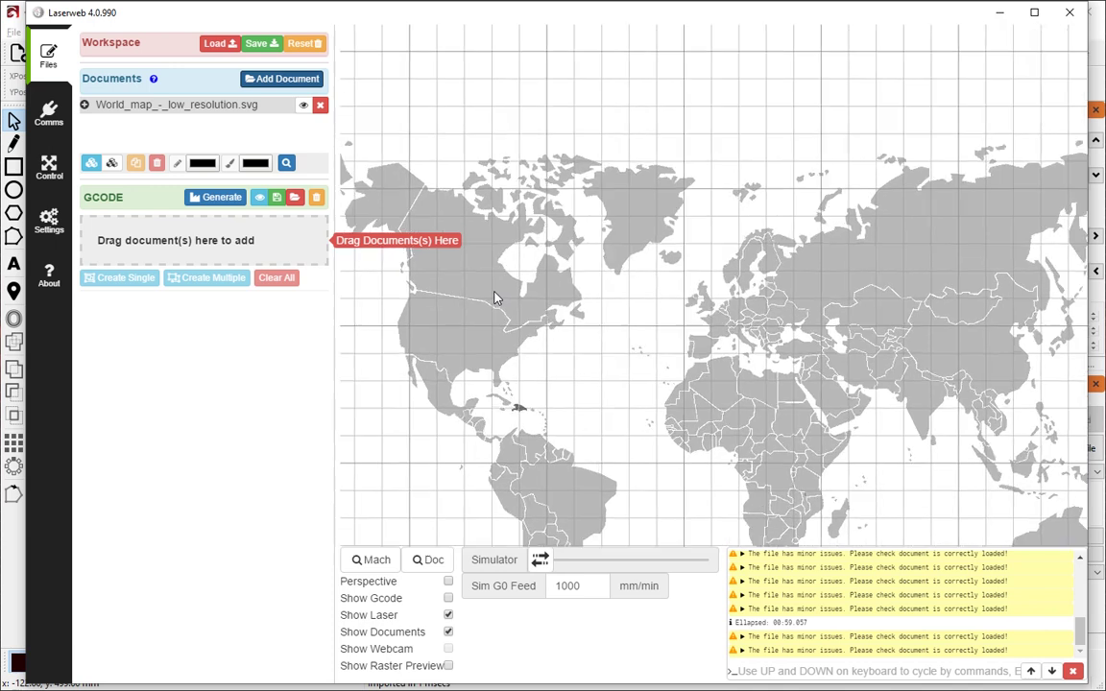
scroll(495, 298, "up", 3)
scroll(480, 279, "down", 4)
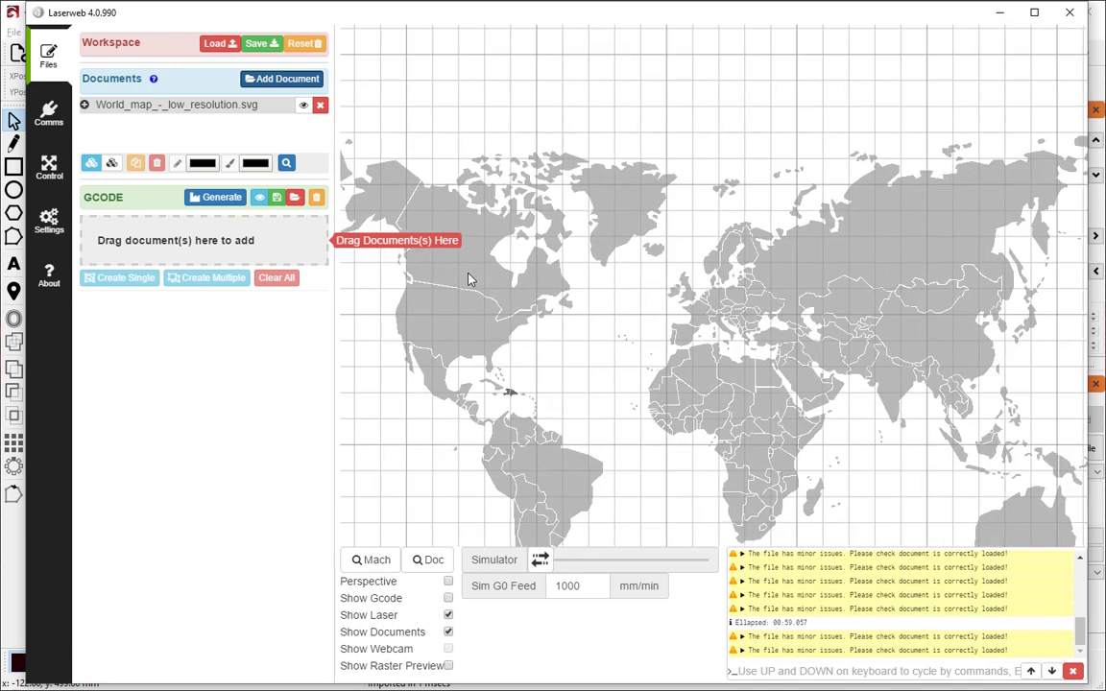
scroll(476, 276, "down", 2)
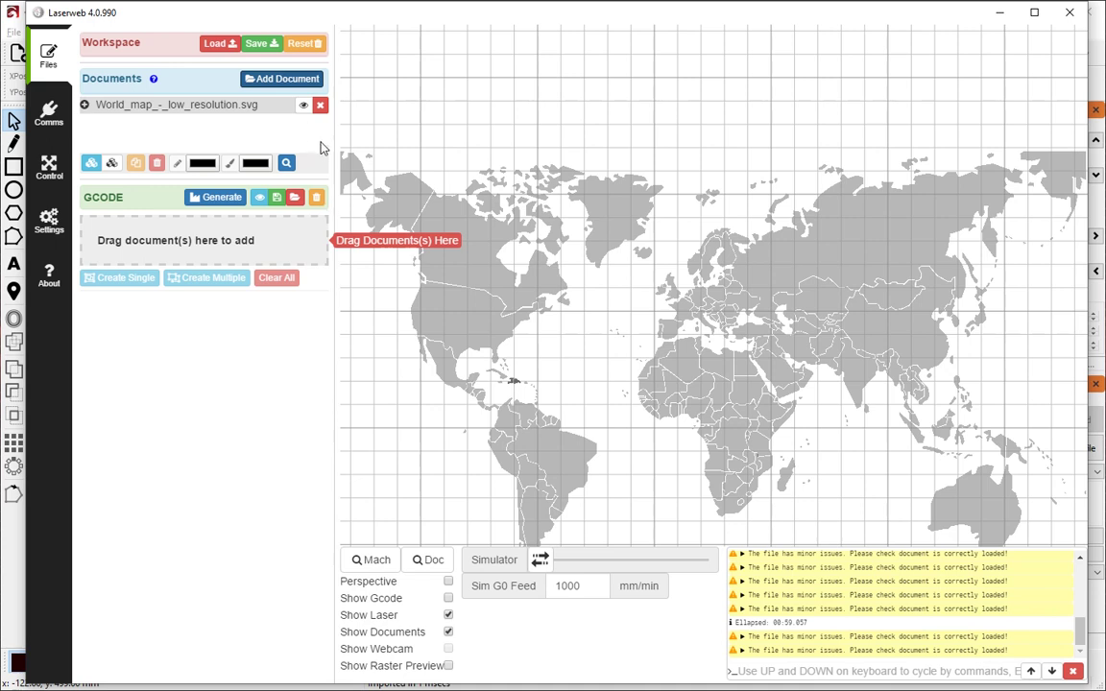
left_click(320, 106)
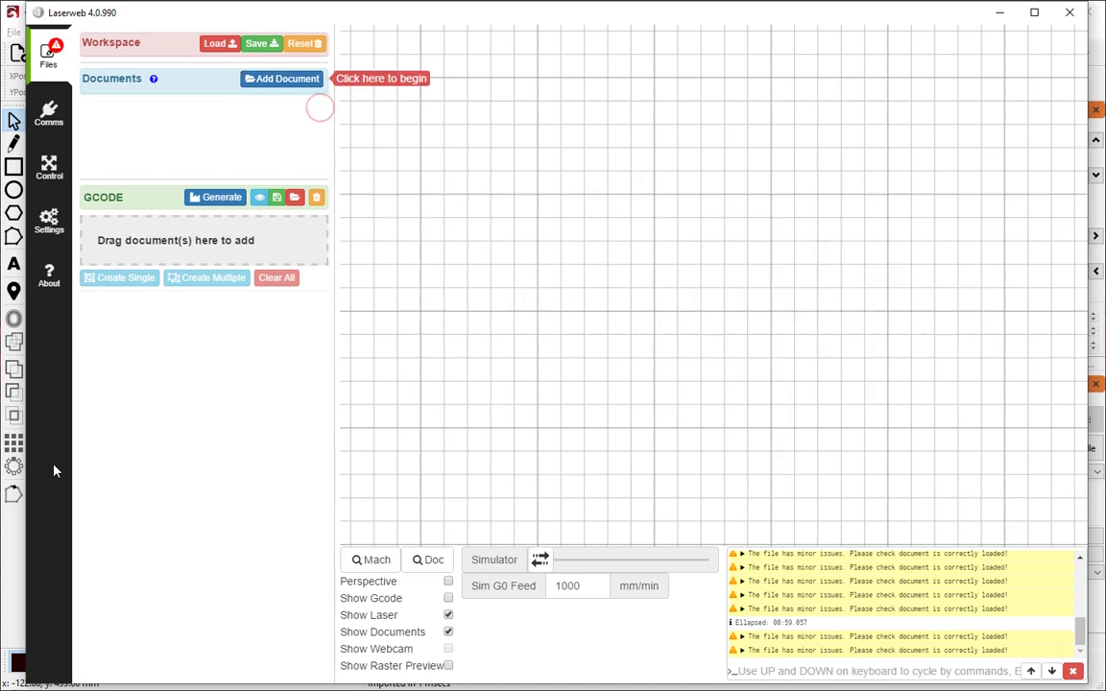
Drag the world map SVG from Explorer onto LightBurn's bed
left_click(16, 586)
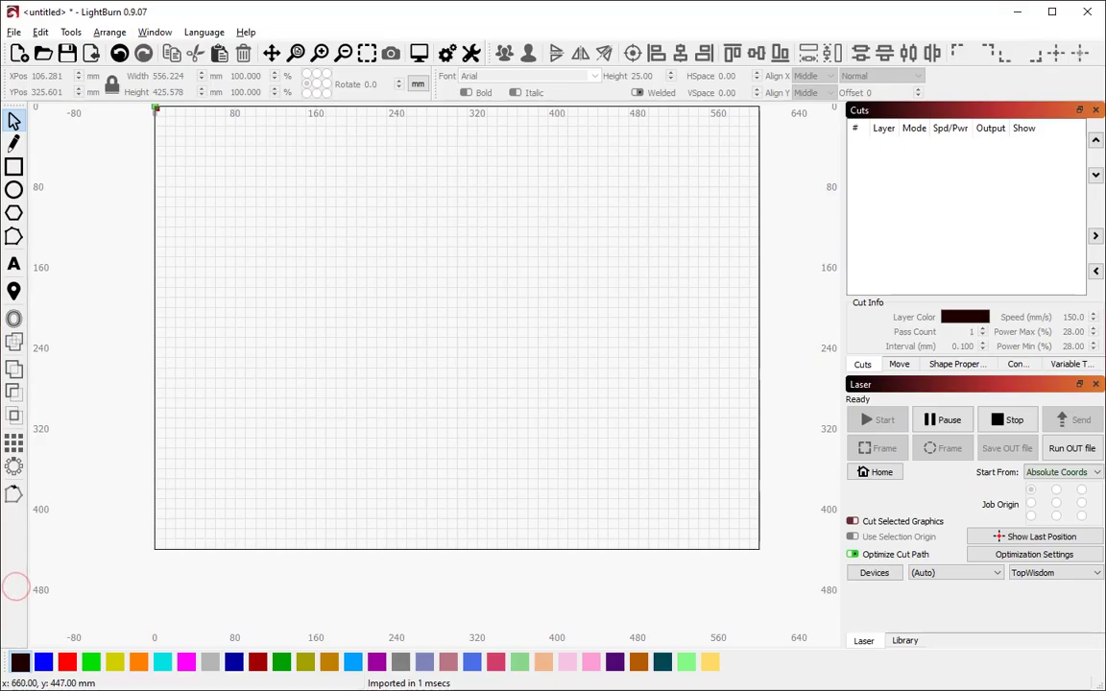
left_click_drag(15, 587, 569, 405)
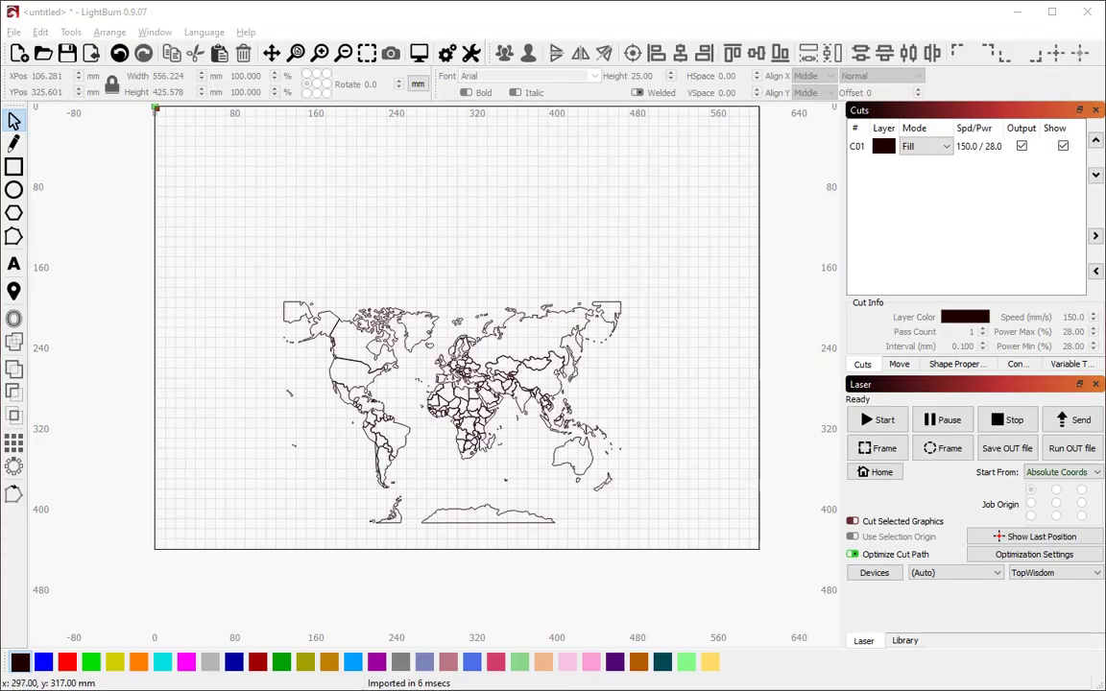
scroll(454, 425, "up", 3)
Select the imported world map and delete it, leaving the bed empty
left_click(461, 370)
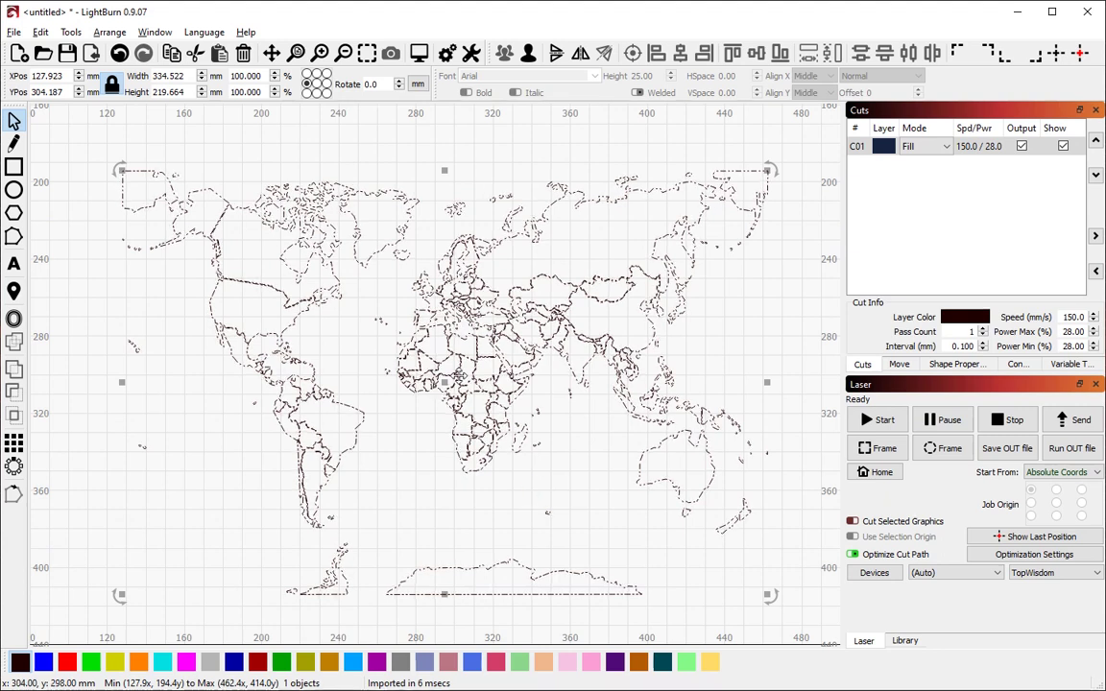
scroll(461, 370, "down", 3)
key("Delete")
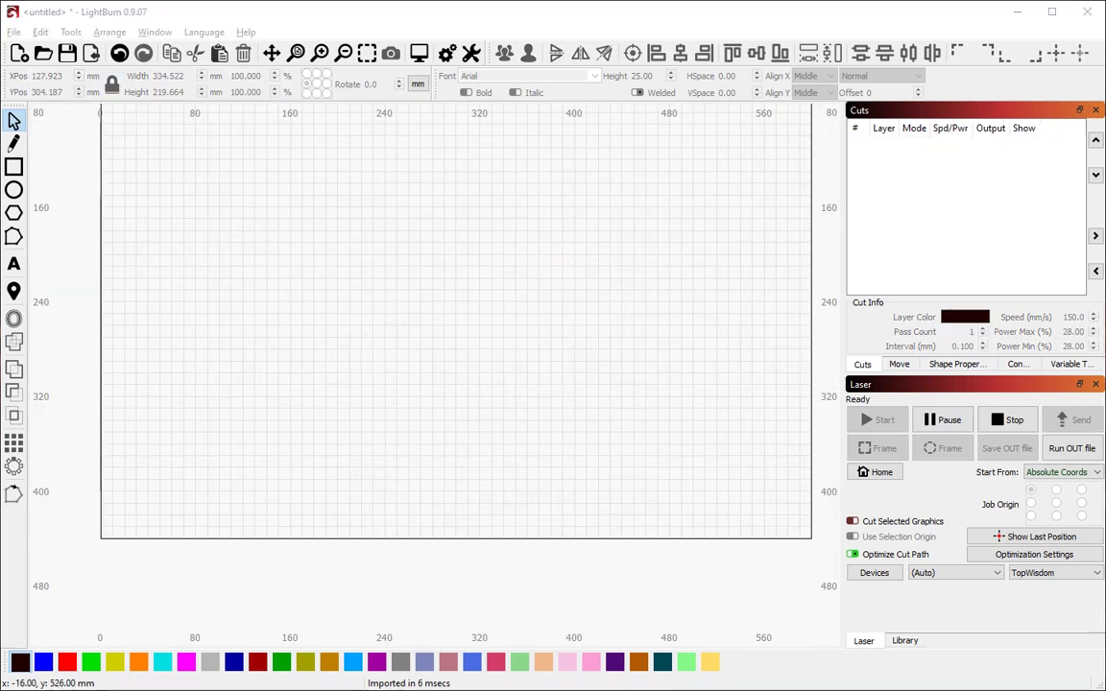
scroll(387, 415, "down", 5)
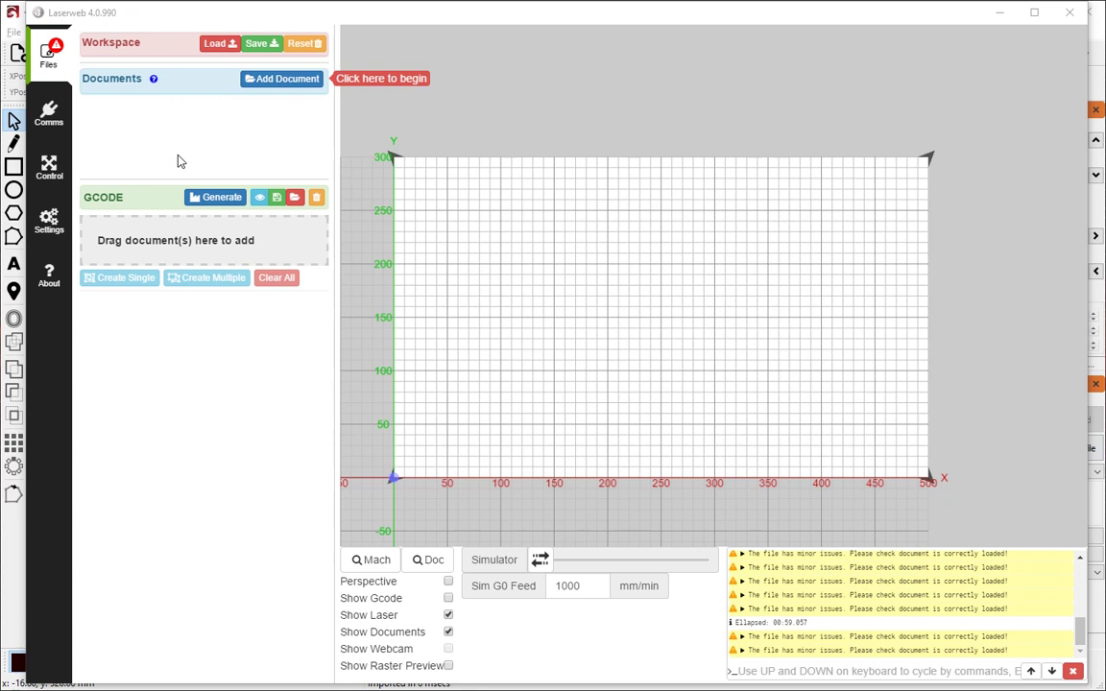
Load aztec_war_dfx.dxf from the Timings folder into LaserWeb and view the whole disc
left_click(300, 83)
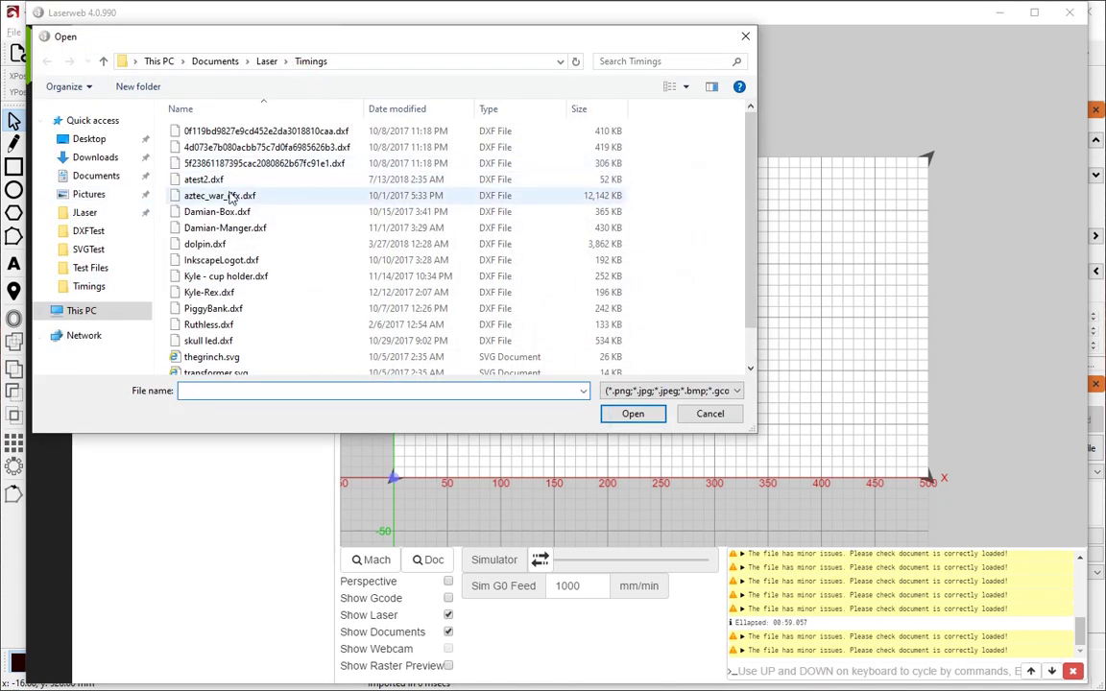
left_click(233, 196)
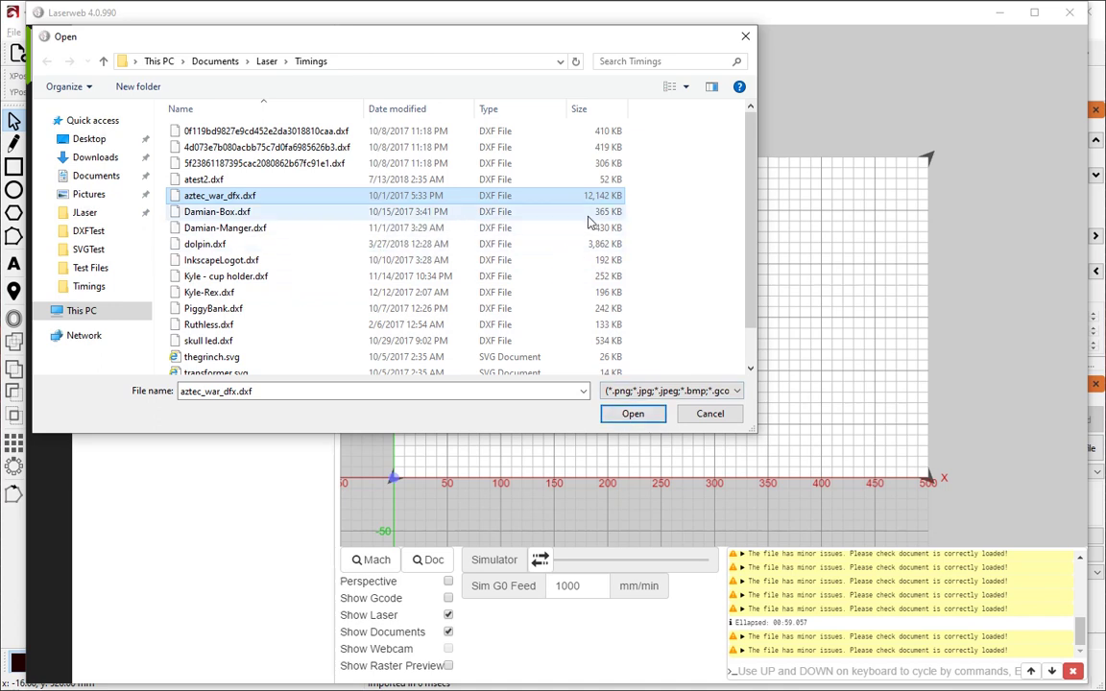
left_click(637, 413)
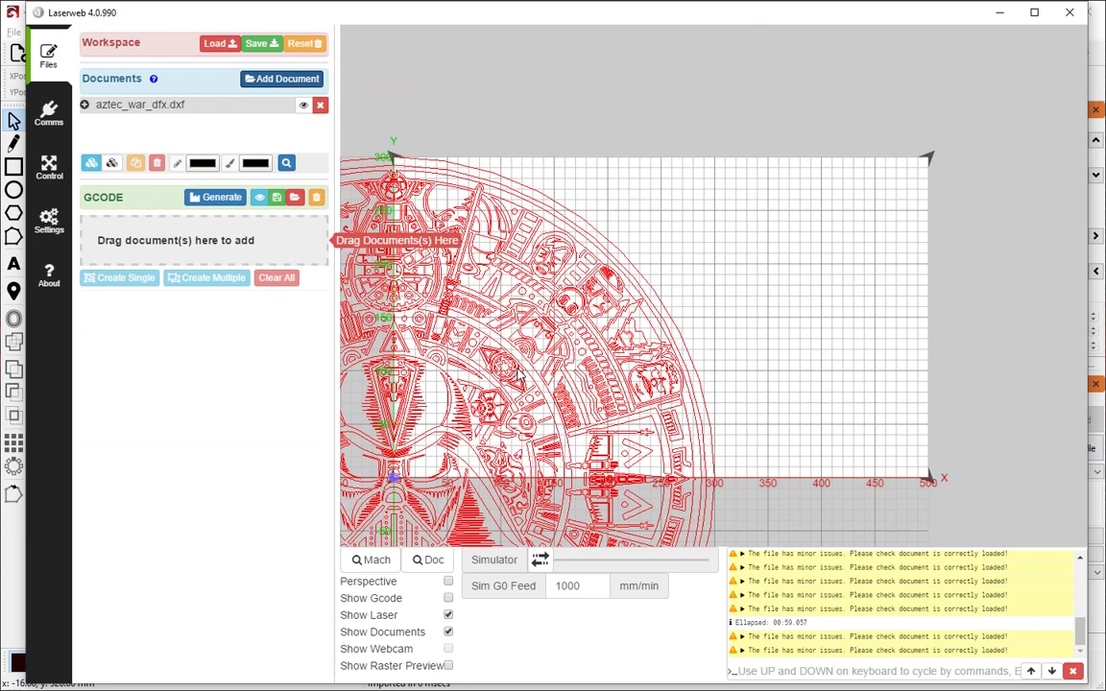
scroll(518, 372, "down", 5)
scroll(637, 291, "up", 3)
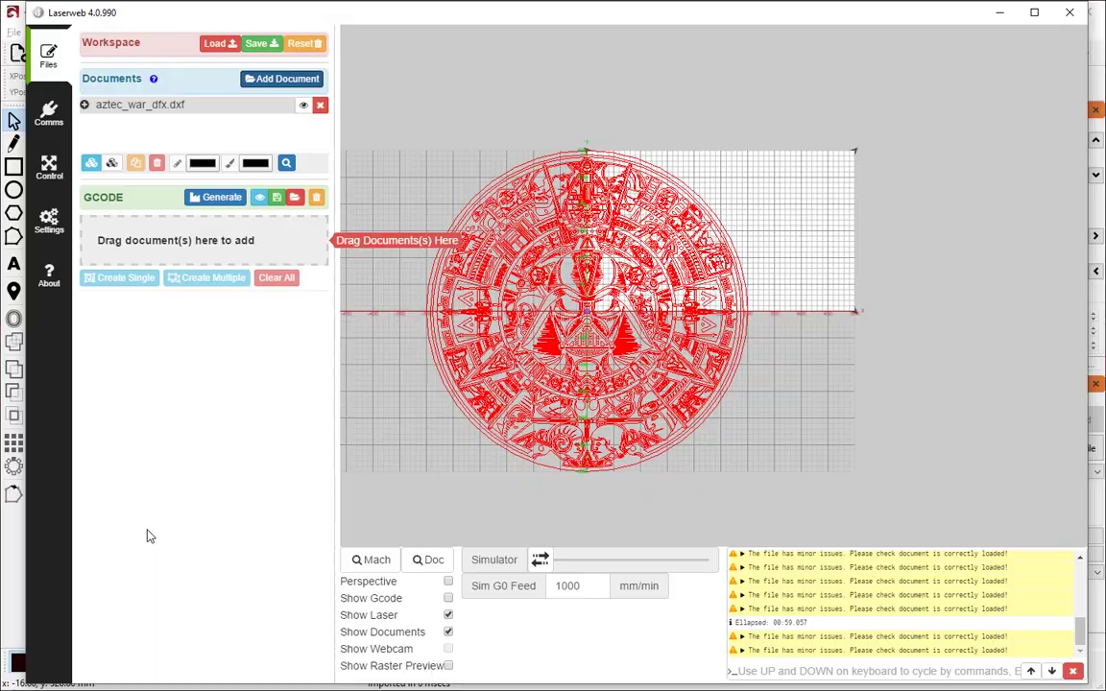
left_click(3, 589)
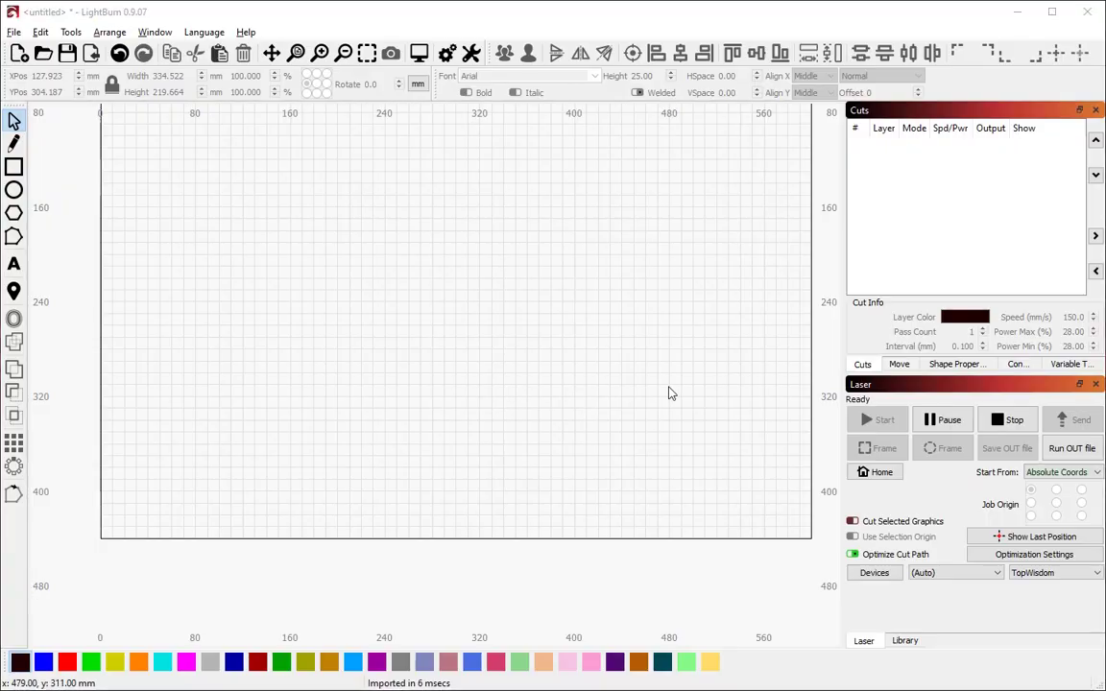
Import aztec_war_dfx.dxf into LightBurn via Ctrl+I, placing the disc on layer C01
key("ctrl+i")
double_click(207, 195)
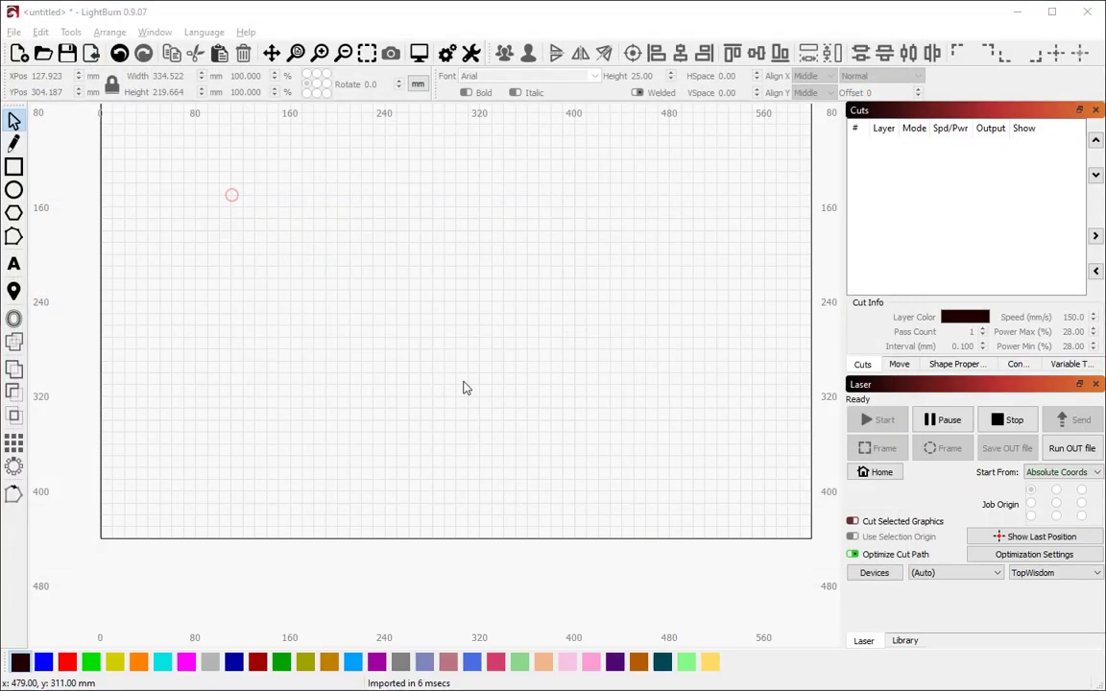
scroll(461, 340, "down", 2)
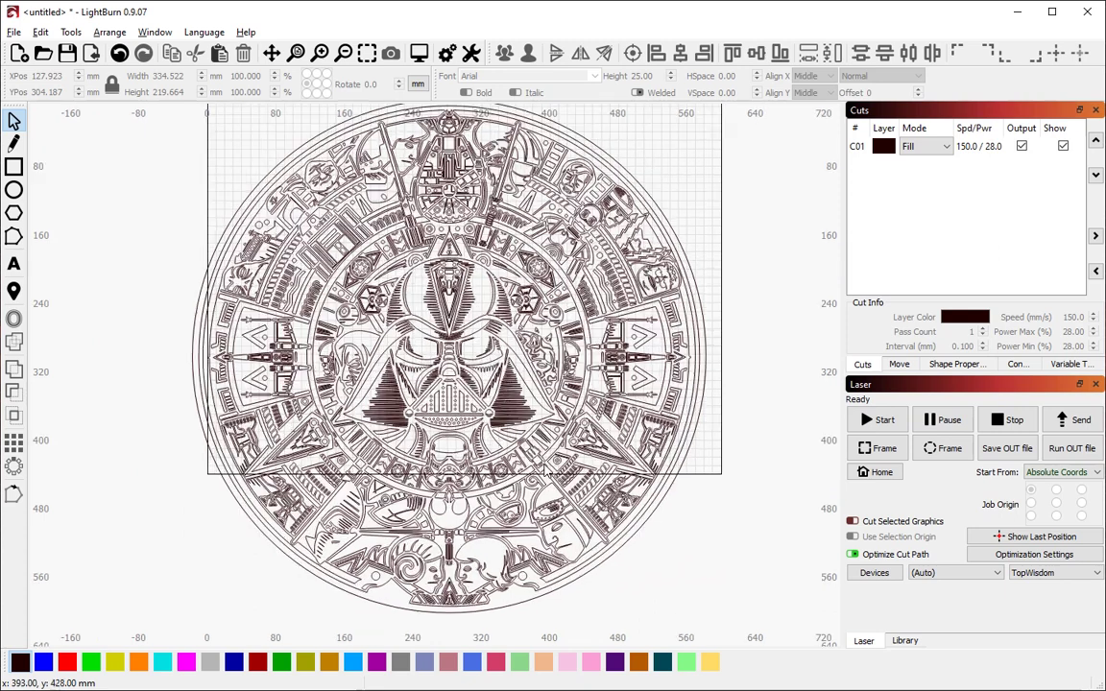
scroll(678, 526, "up", 1)
scroll(661, 505, "down", 1)
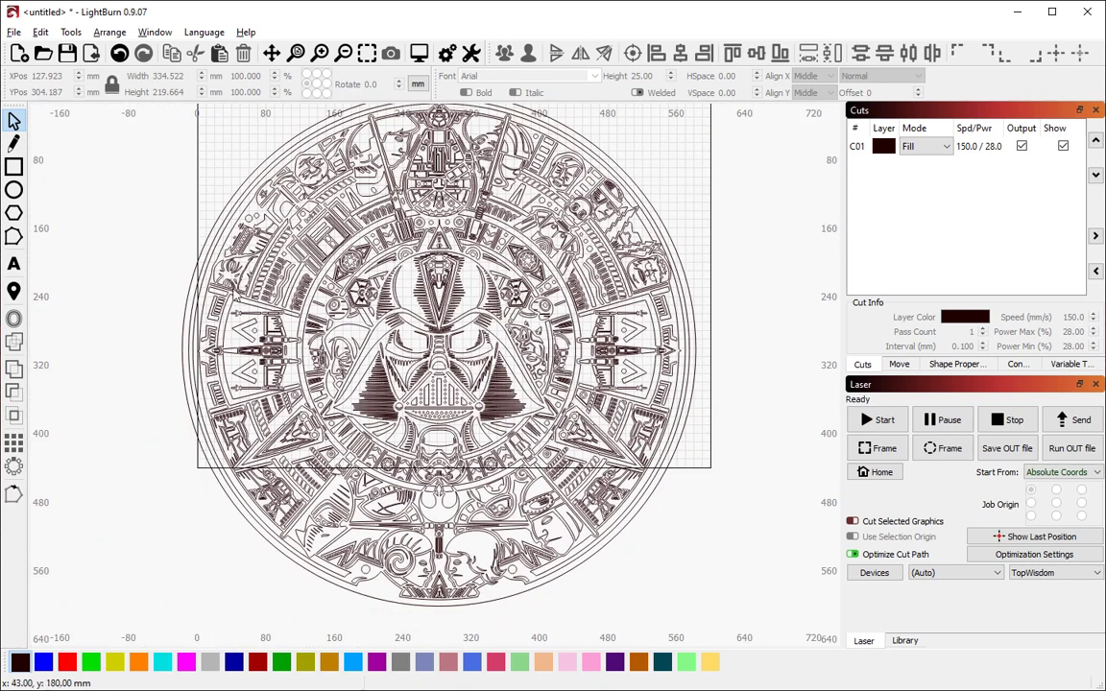
key("alt+Tab")
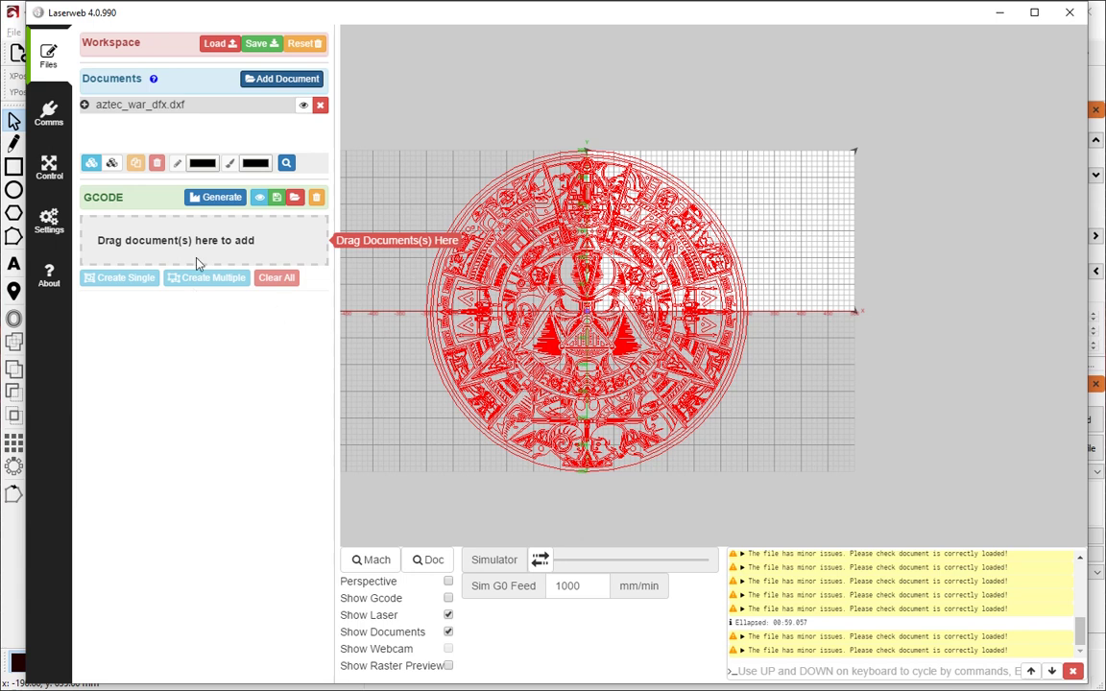
Drag aztec_war_dfx.dxf into the GCODE area to create a Laser Cut operation
mouse_move(196, 108)
left_mouse_down()
mouse_move(241, 141)
mouse_move(213, 122)
left_mouse_up()
left_click(140, 106)
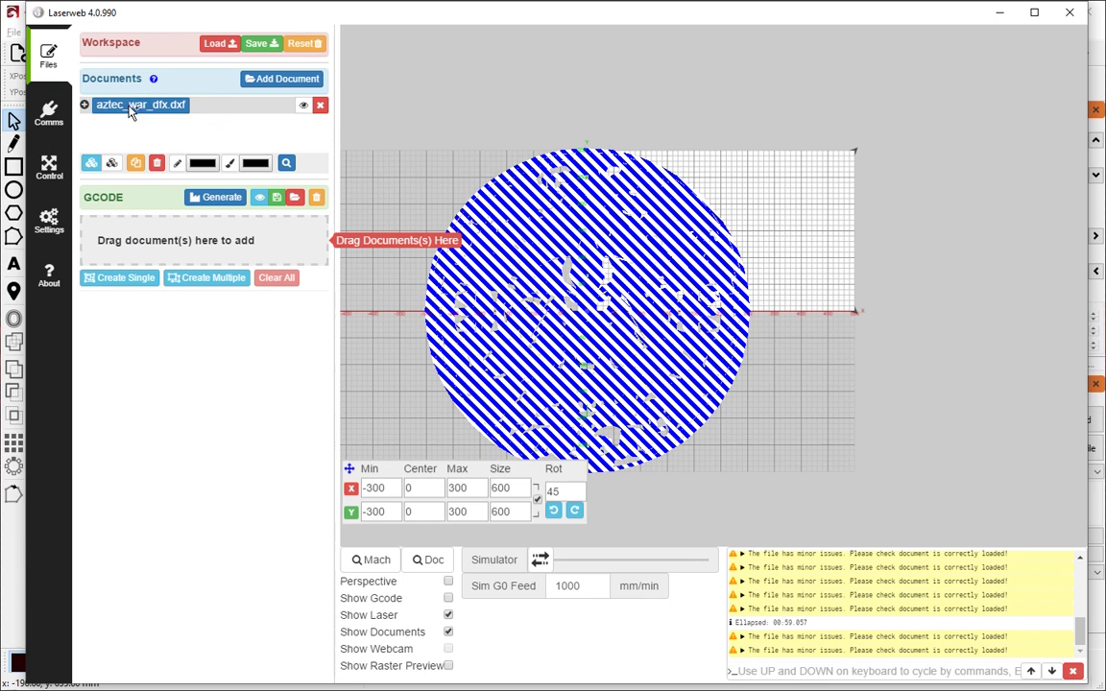
left_click_drag(131, 110, 168, 251)
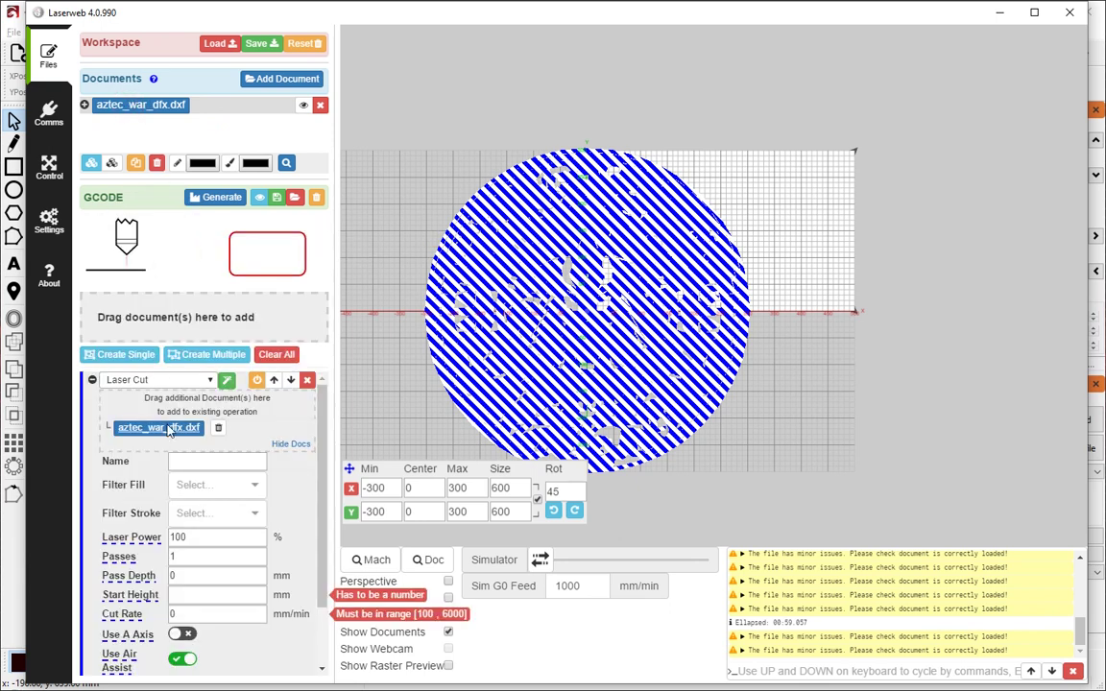
left_click(166, 381)
left_click(169, 386)
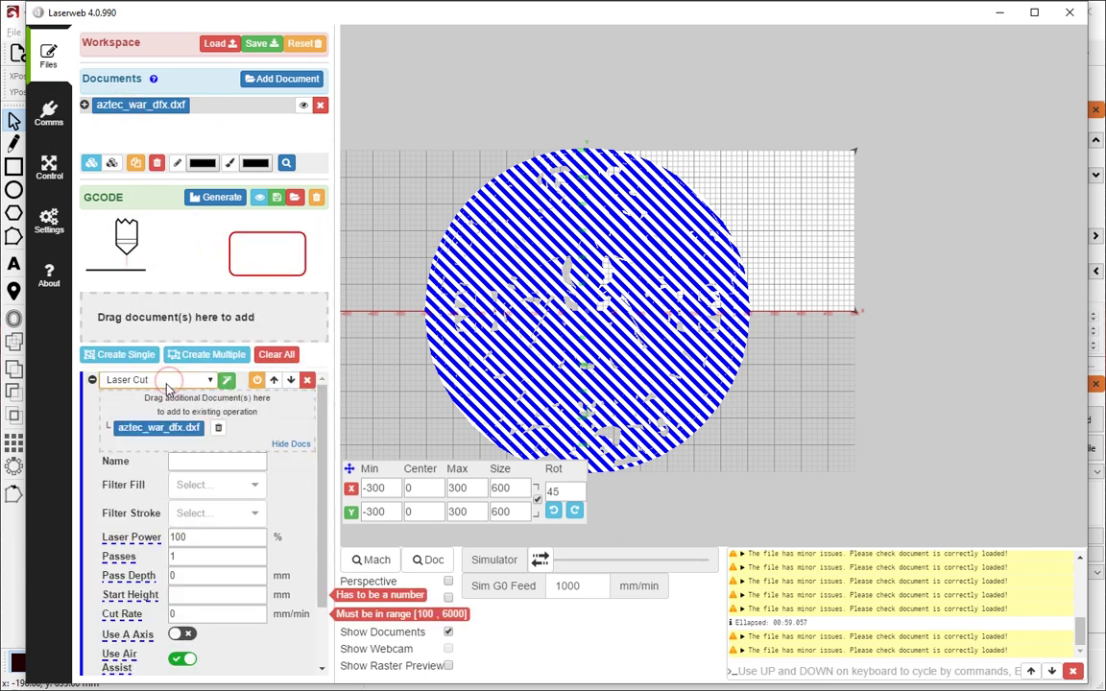
scroll(323, 477, "down", 1)
scroll(324, 477, "down", 1)
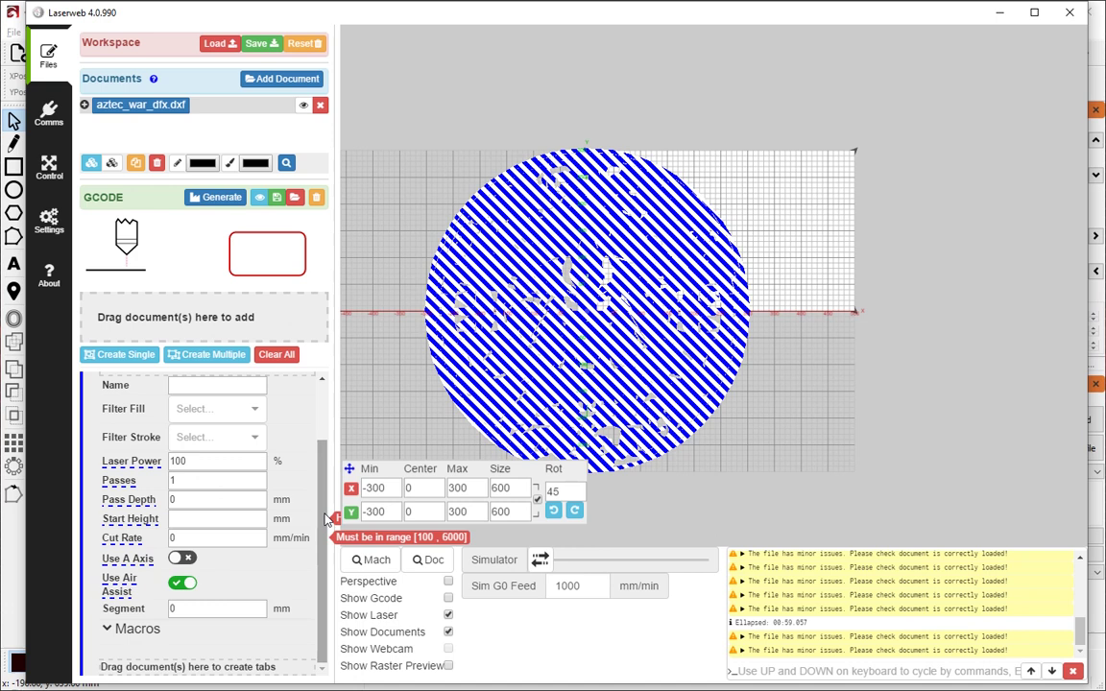
scroll(326, 518, "up", 2)
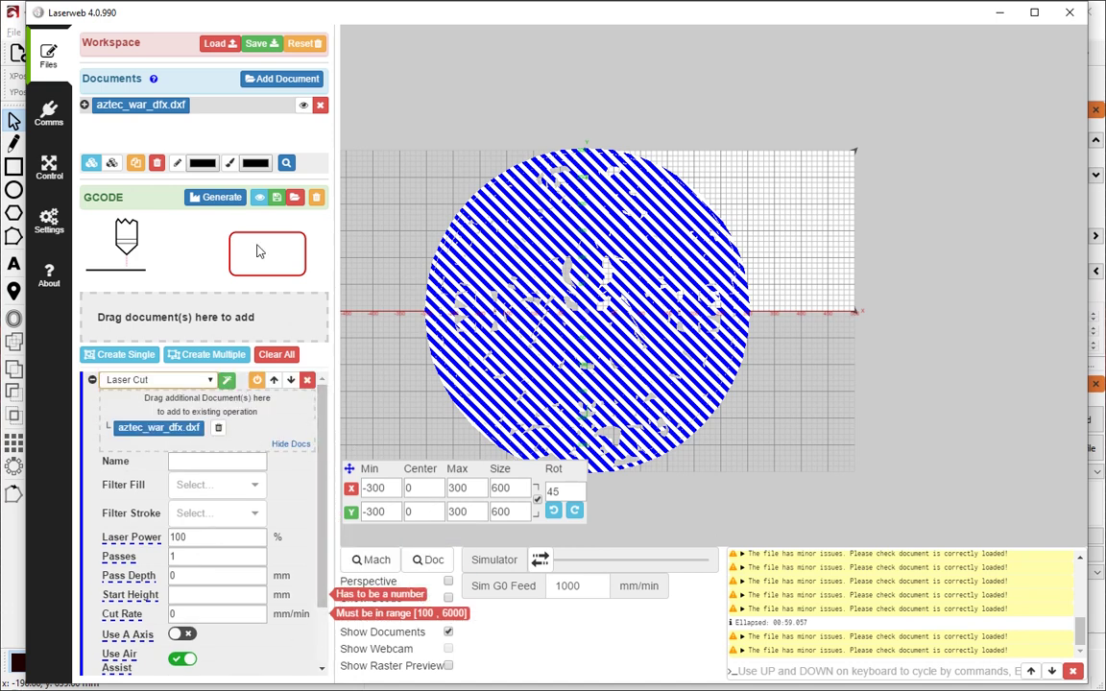
Generate G-code from the Aztec Laser Cut operation
left_click(218, 200)
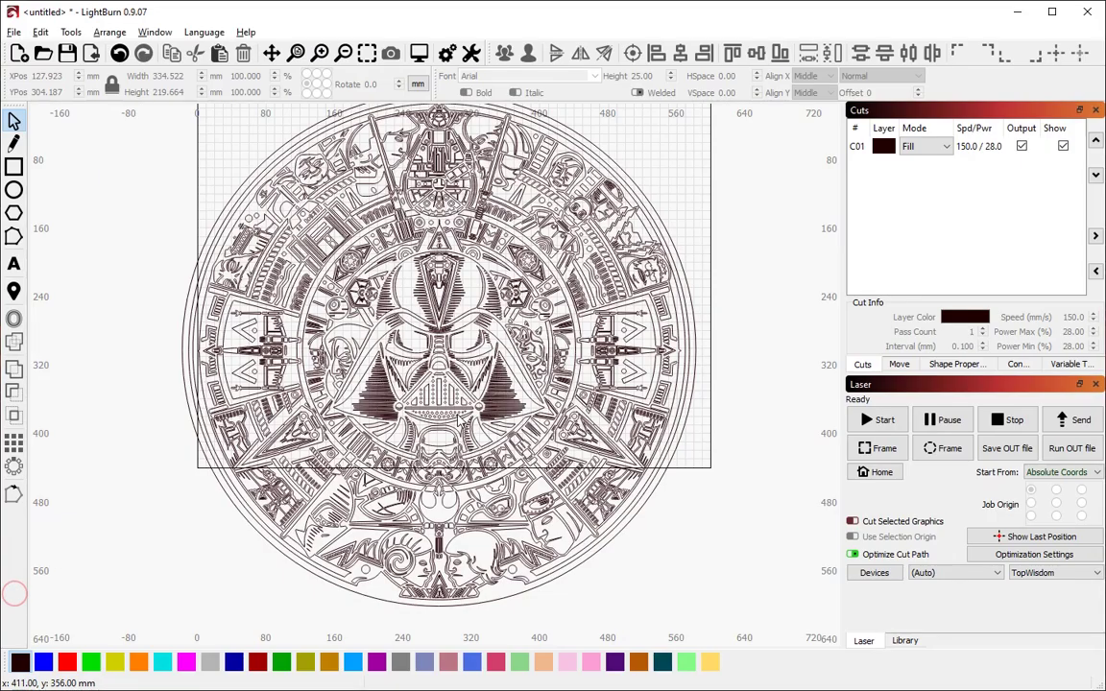
Switch layer C01's mode from Fill to Line
left_click(914, 146)
left_click(912, 157)
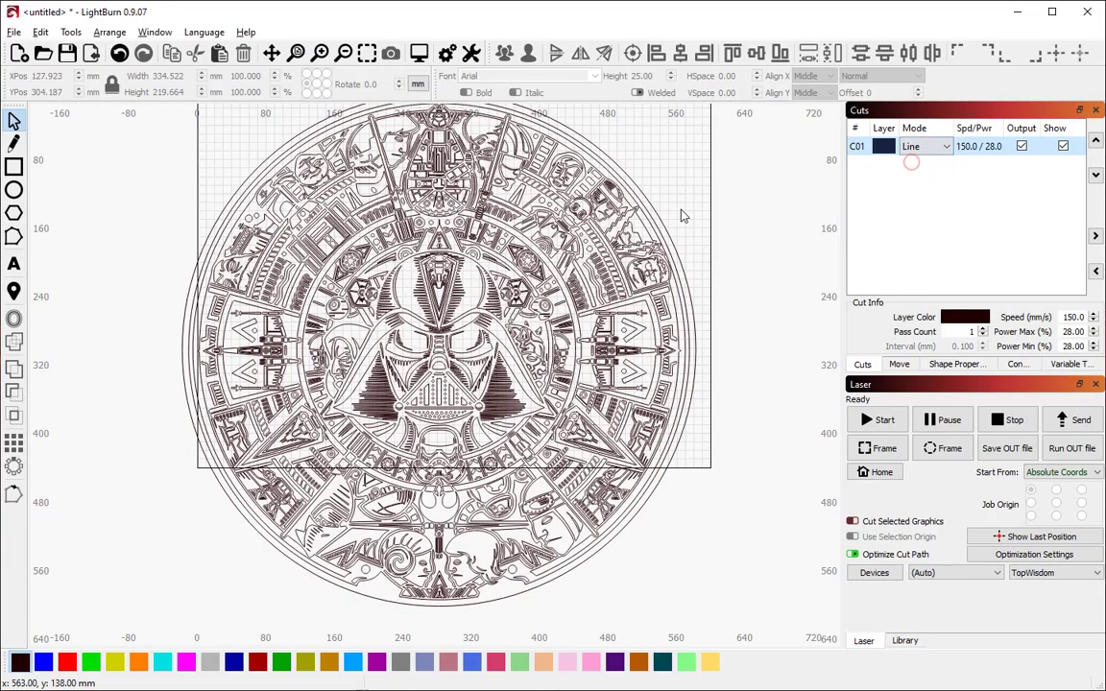
scroll(624, 192, "down", 2)
scroll(710, 190, "down", 2)
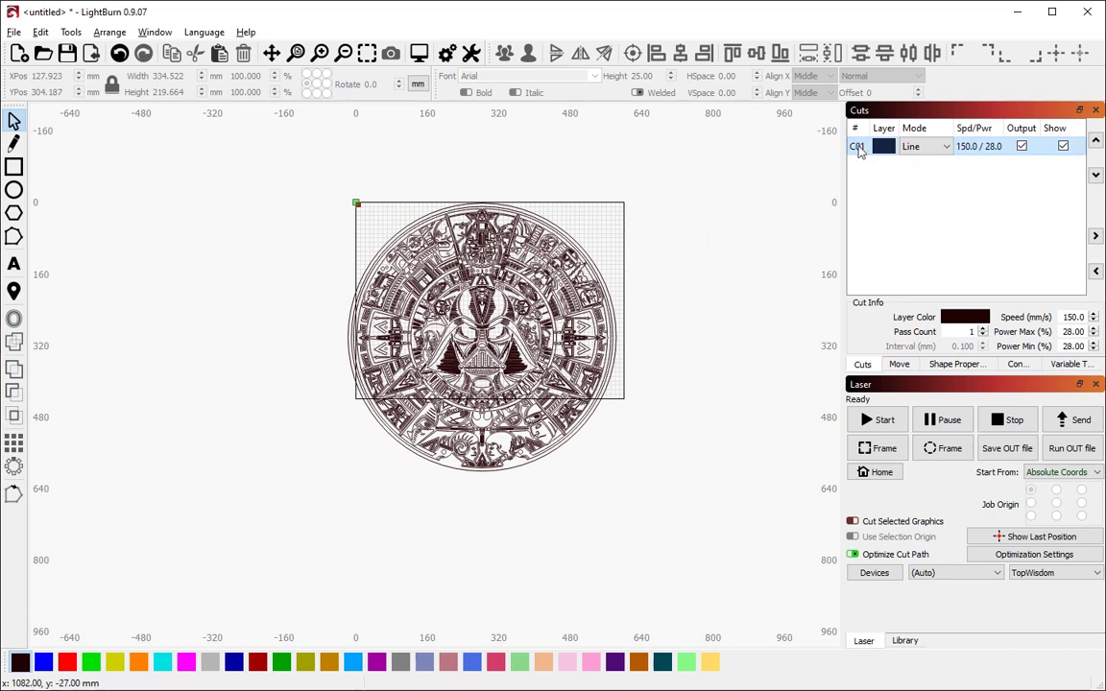
Review C01's cut settings and the cut optimization settings, leaving both unchanged
double_click(856, 146)
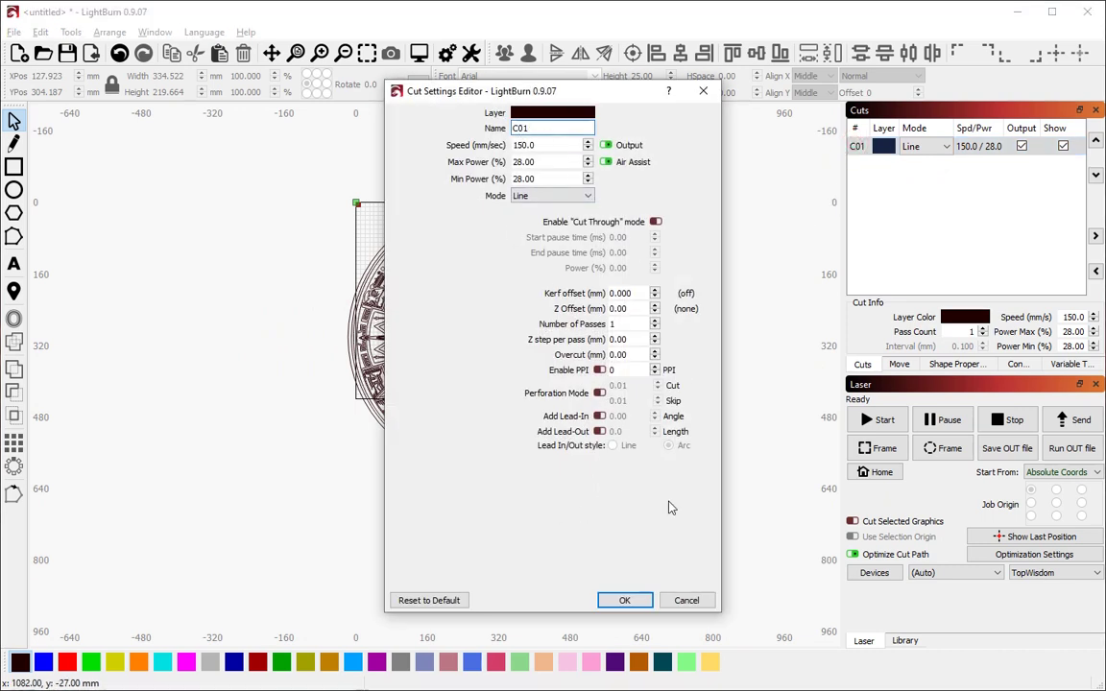
left_click(686, 601)
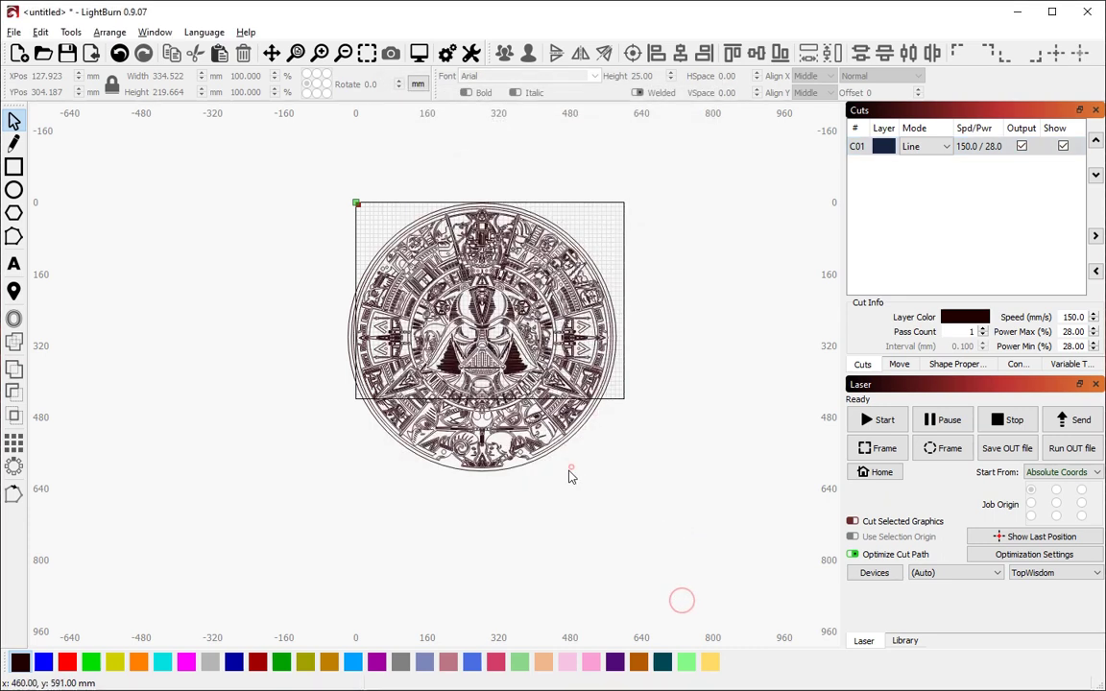
scroll(568, 472, "up", 1)
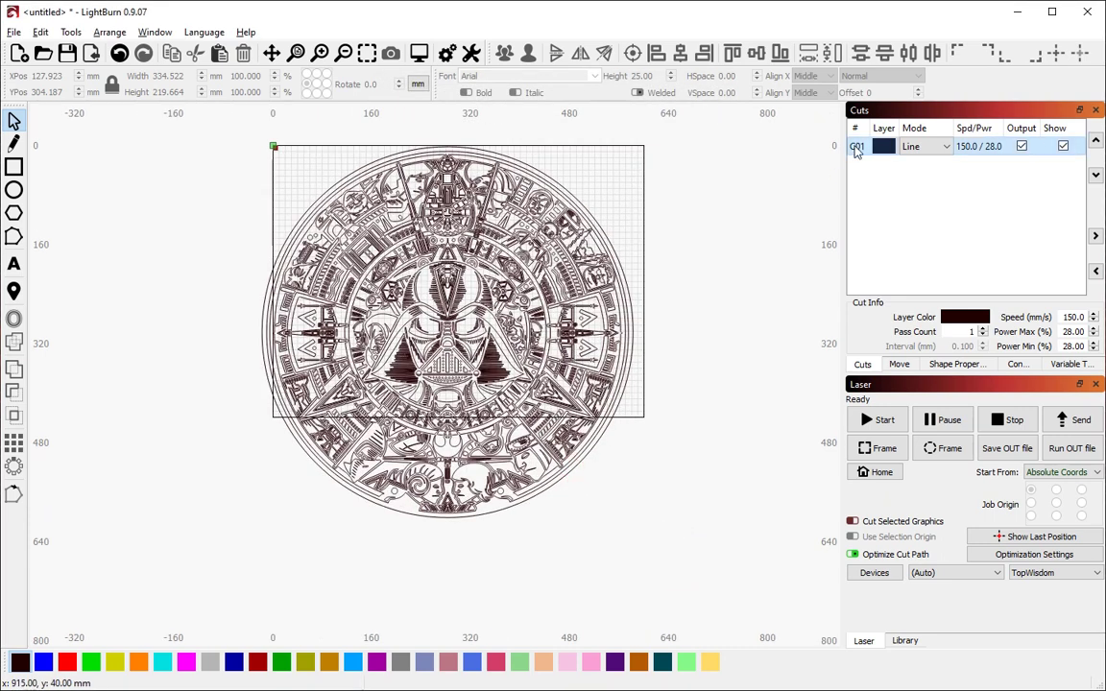
left_click(1056, 557)
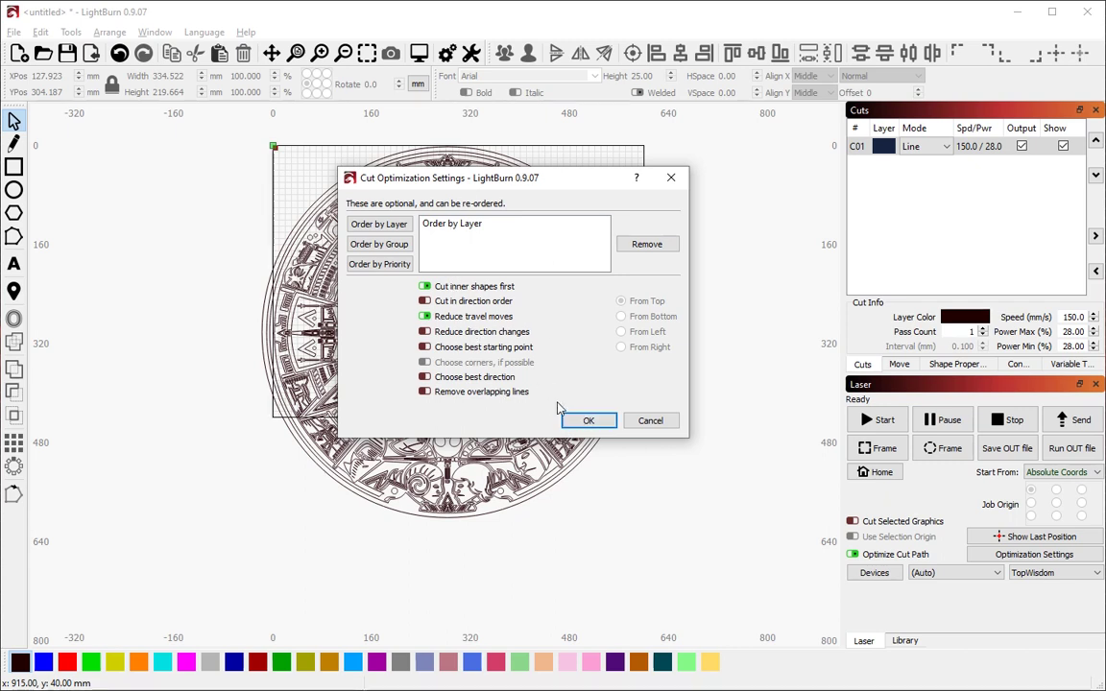
left_click(588, 420)
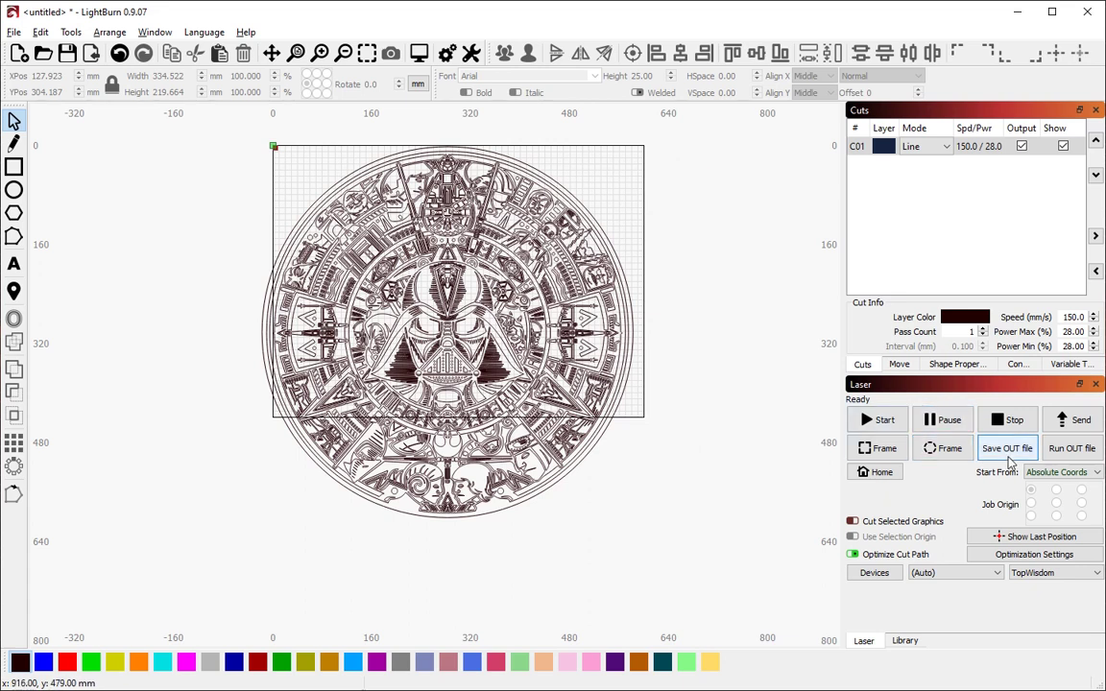
Set LightBurn's controller device type to GRBL
left_click(1036, 572)
left_click(1021, 595)
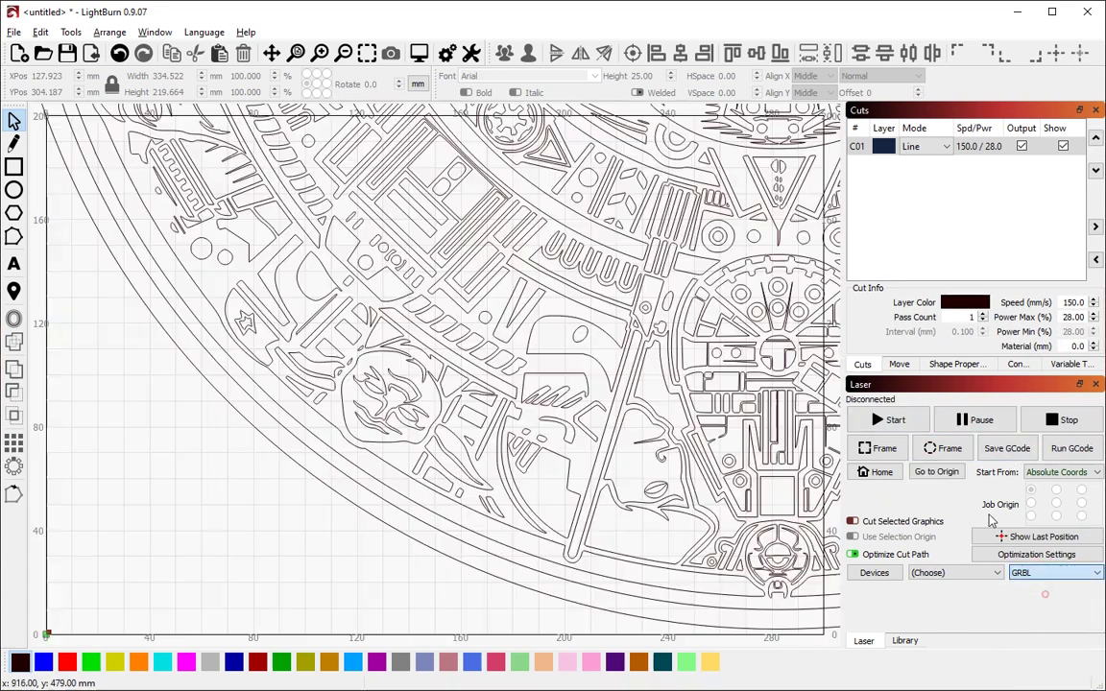
left_click_drag(345, 228, 785, 526)
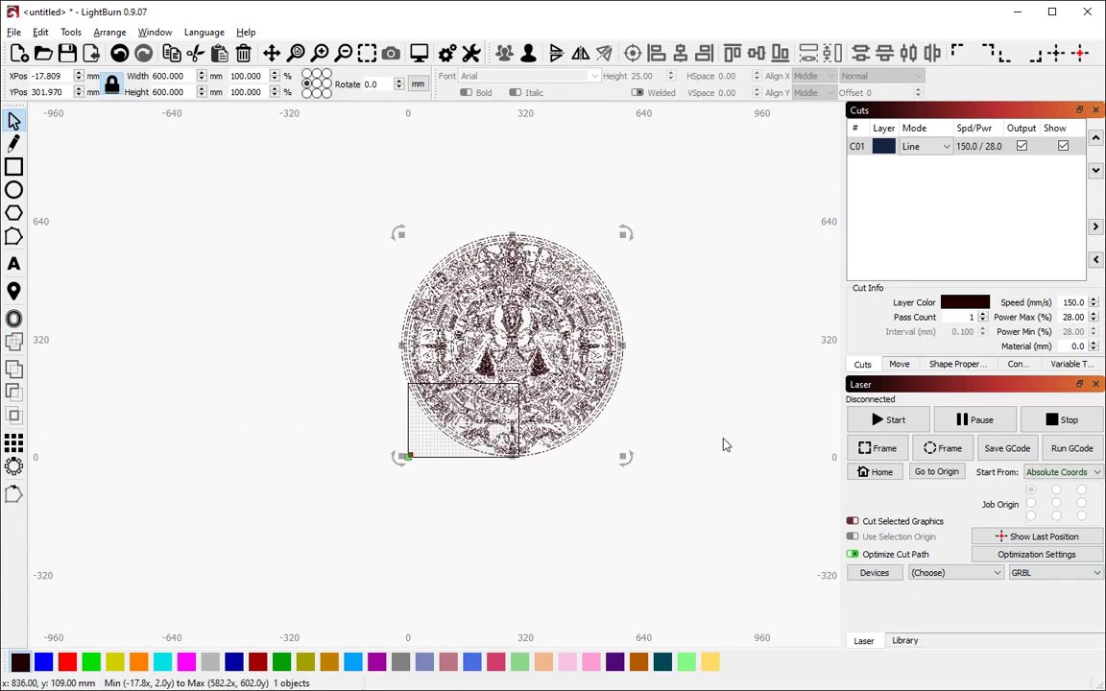
left_click(711, 407)
scroll(658, 398, "up", 2)
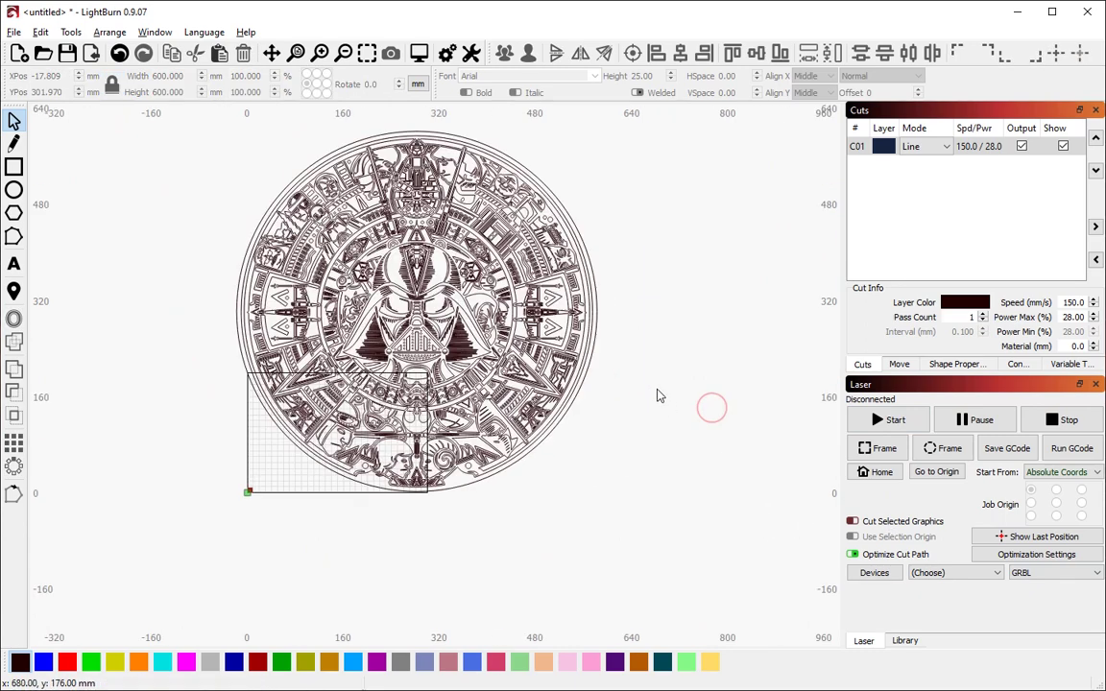
Start a G-code save past the out-of-bounds warning, cancel it, and select the Aztec design
left_click(998, 457)
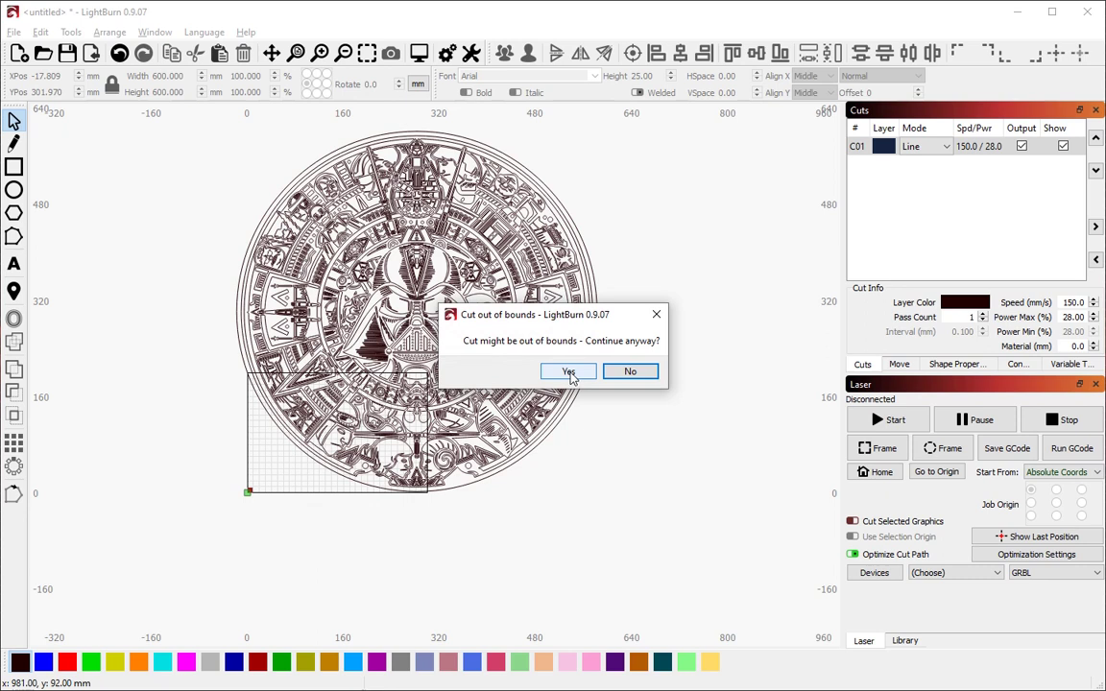
left_click(568, 372)
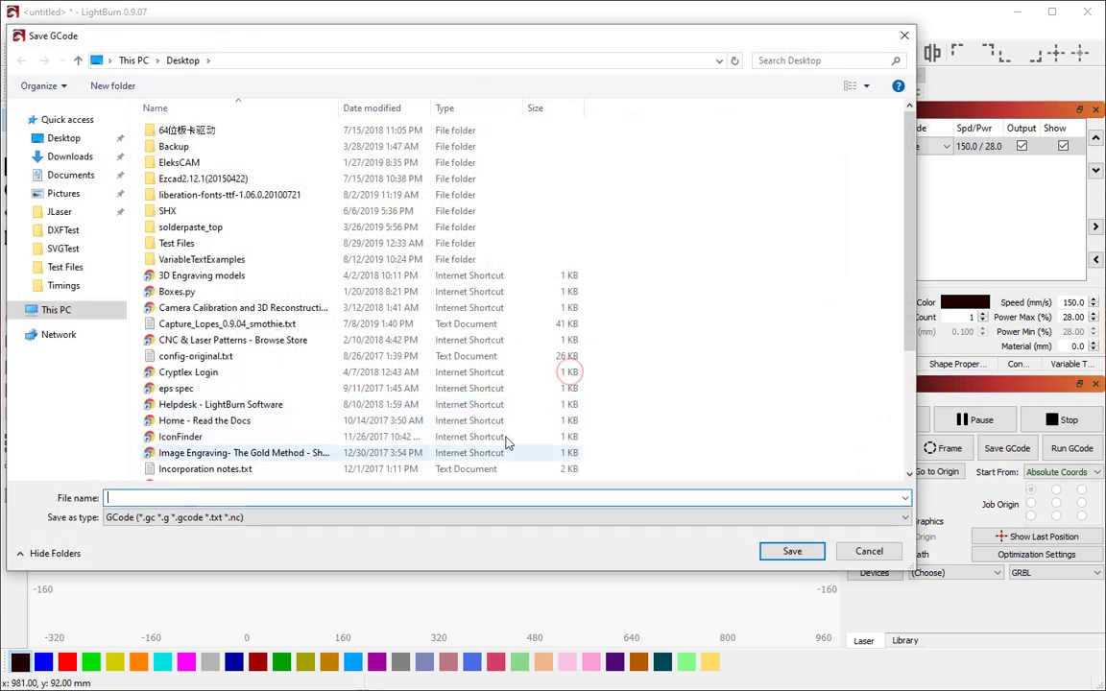
left_click(869, 551)
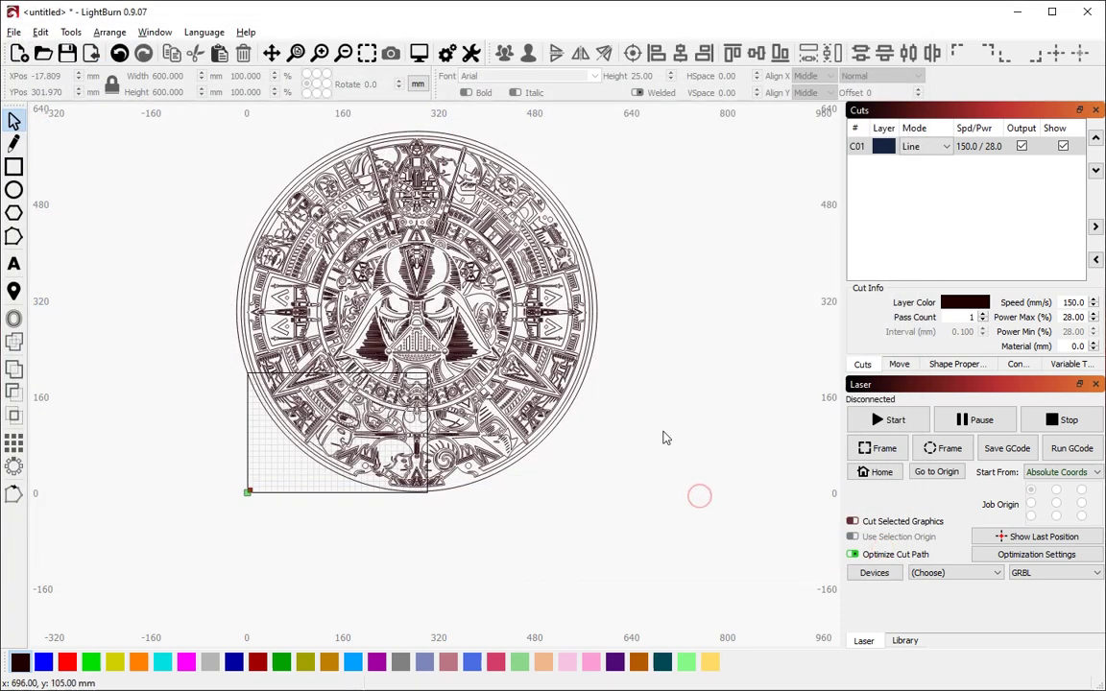
scroll(633, 447, "down", 2)
left_click_drag(427, 246, 759, 487)
Delete the old Aztec design and re-import aztec_war_dfx.dxf onto the empty canvas
key("Delete")
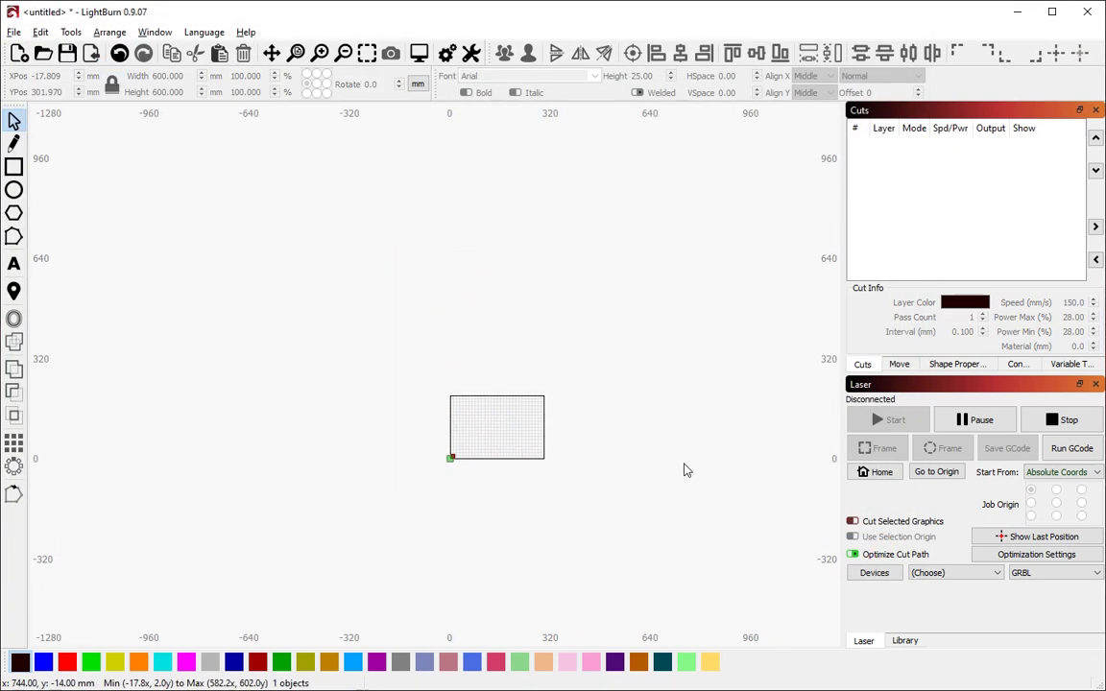
key("ctrl+i")
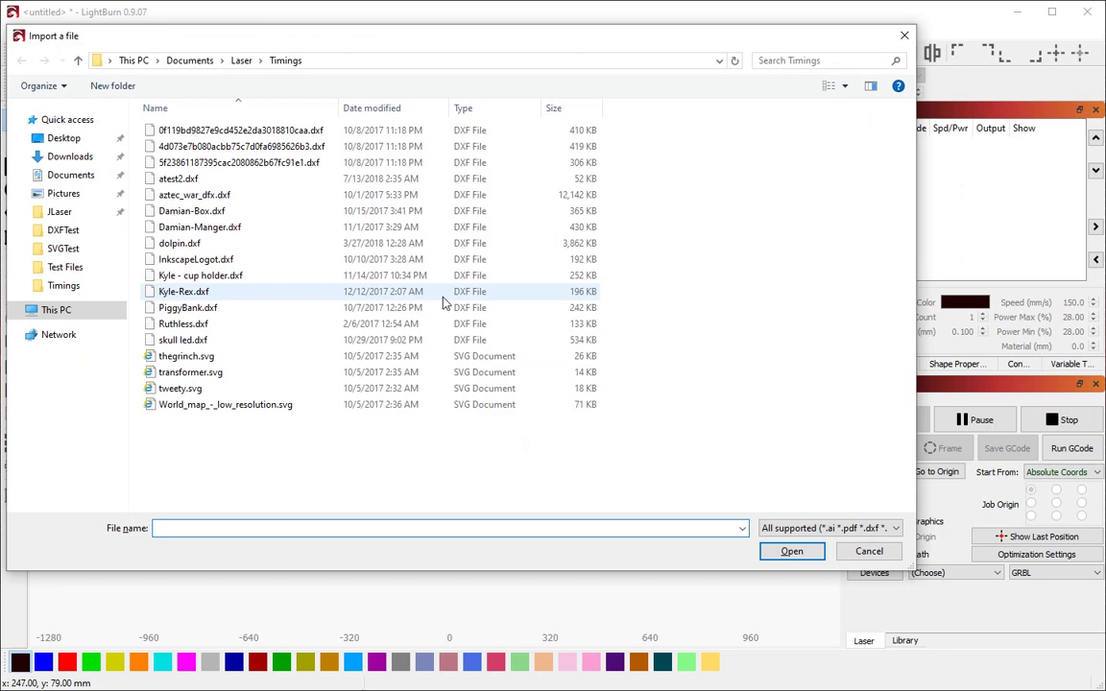
double_click(206, 196)
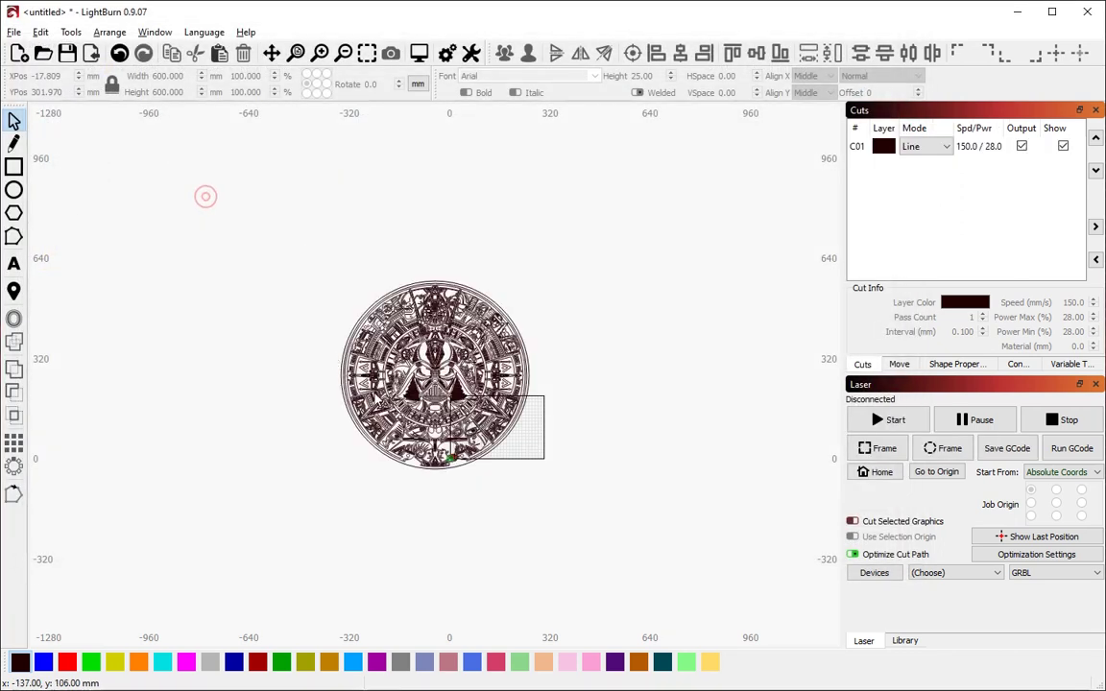
scroll(213, 322, "down", 3)
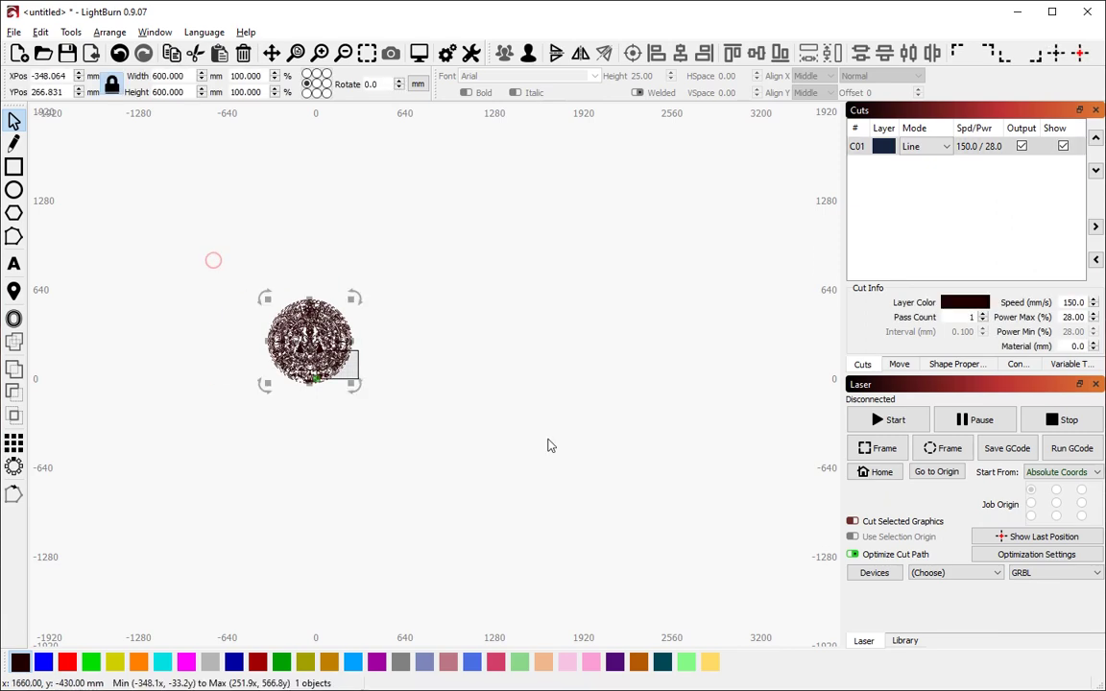
scroll(276, 340, "up", 6)
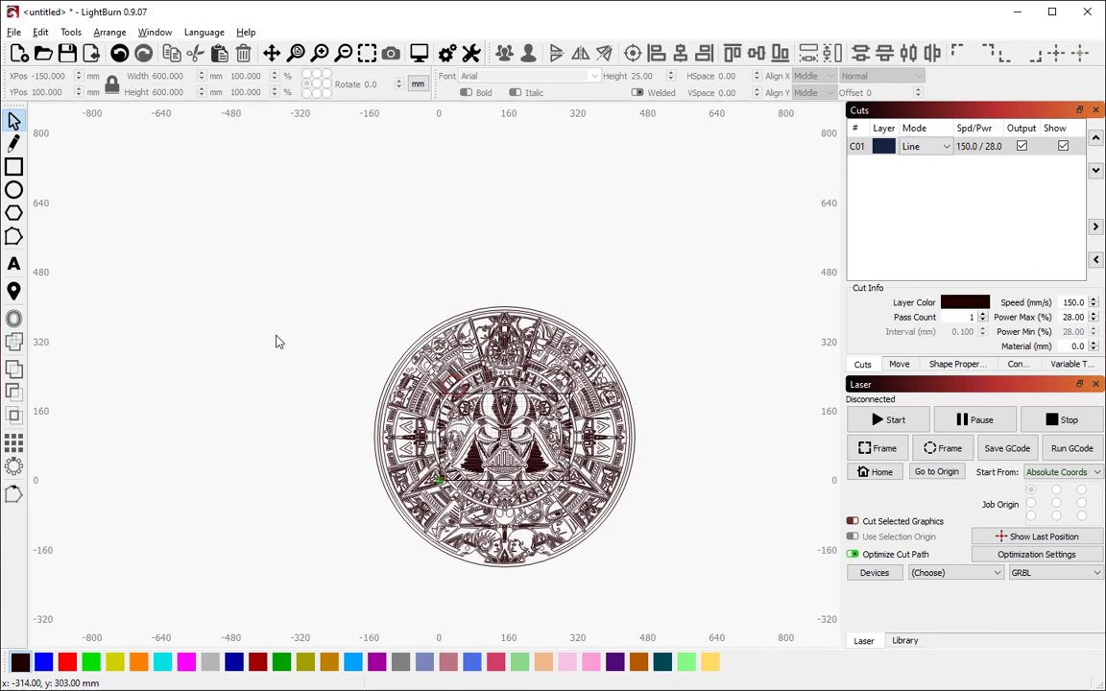
scroll(403, 340, "up", 1)
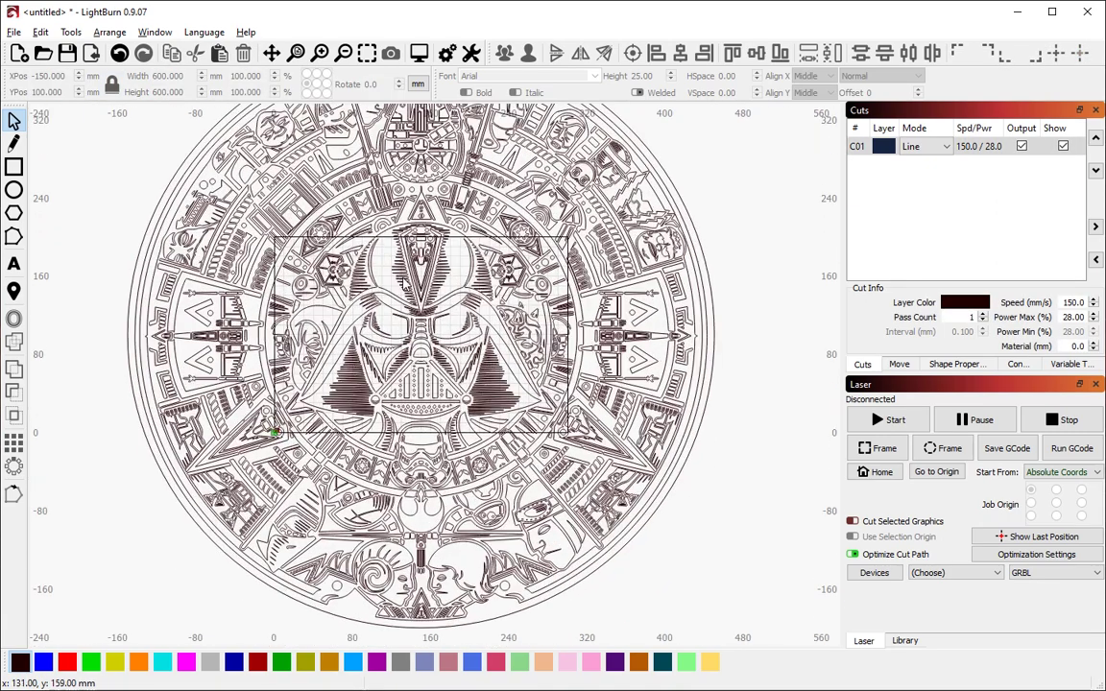
scroll(368, 256, "down", 2)
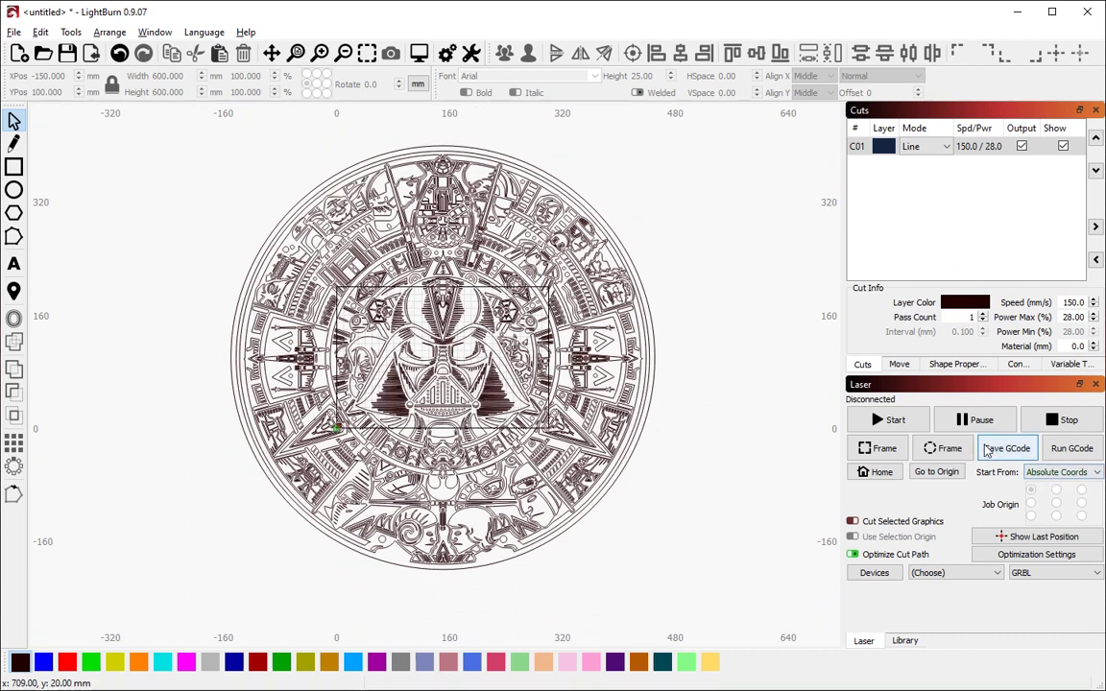
Select the whole re-imported disc, then briefly check LaserWeb and return to LightBurn
key("ctrl+a")
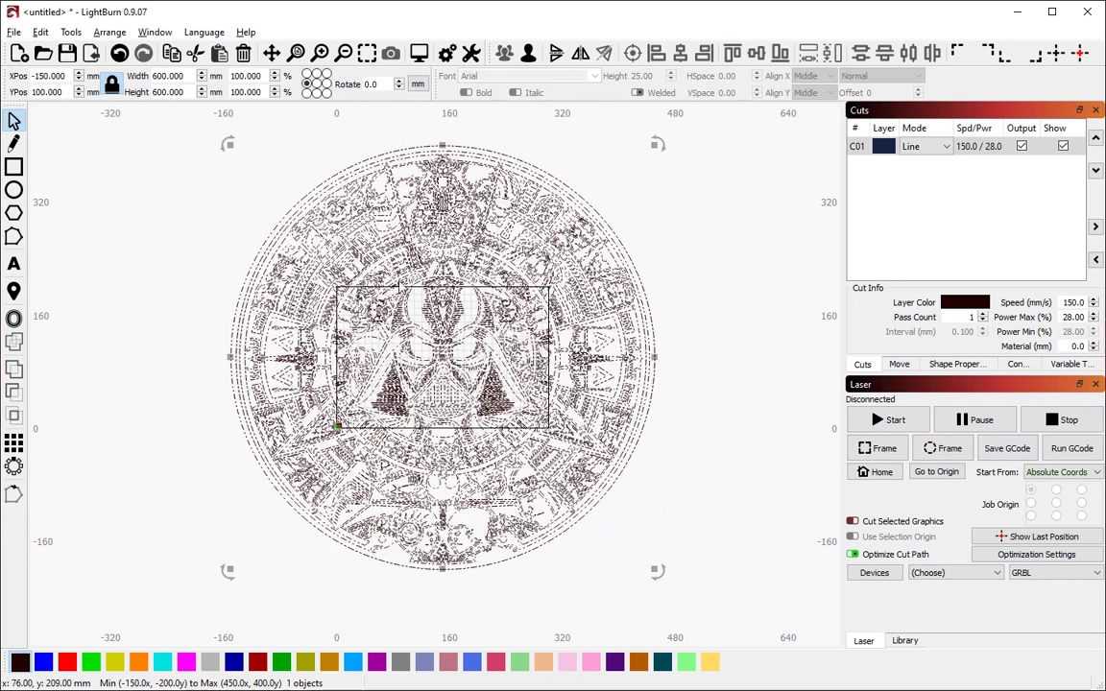
left_click(706, 441)
scroll(753, 468, "up", 2)
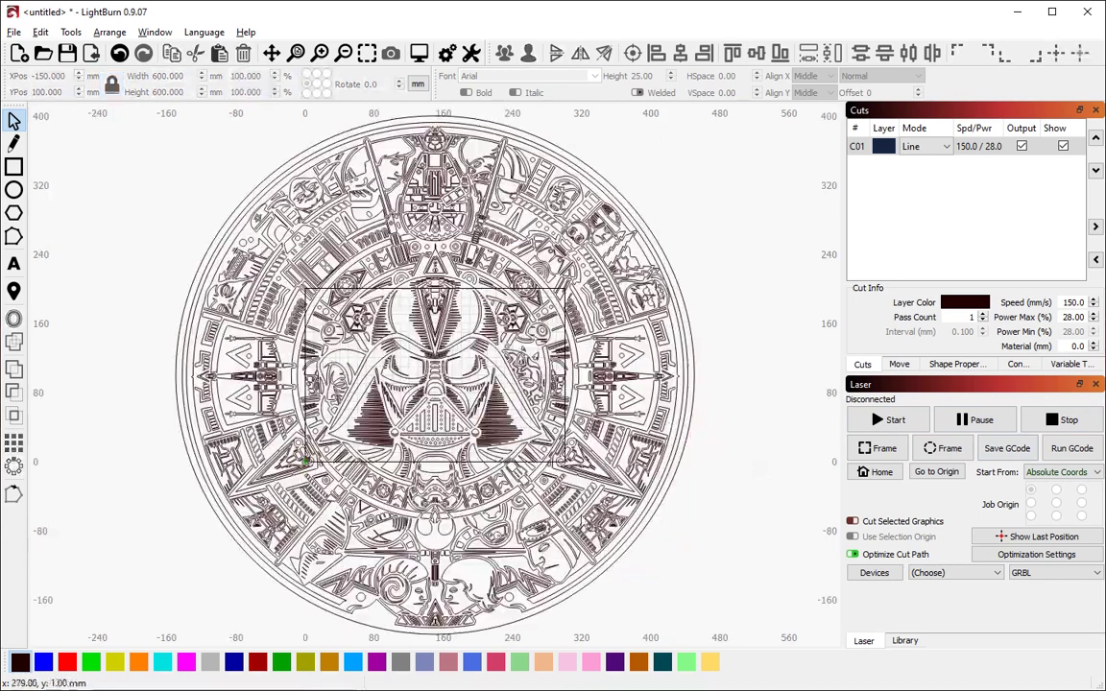
key("alt+Tab")
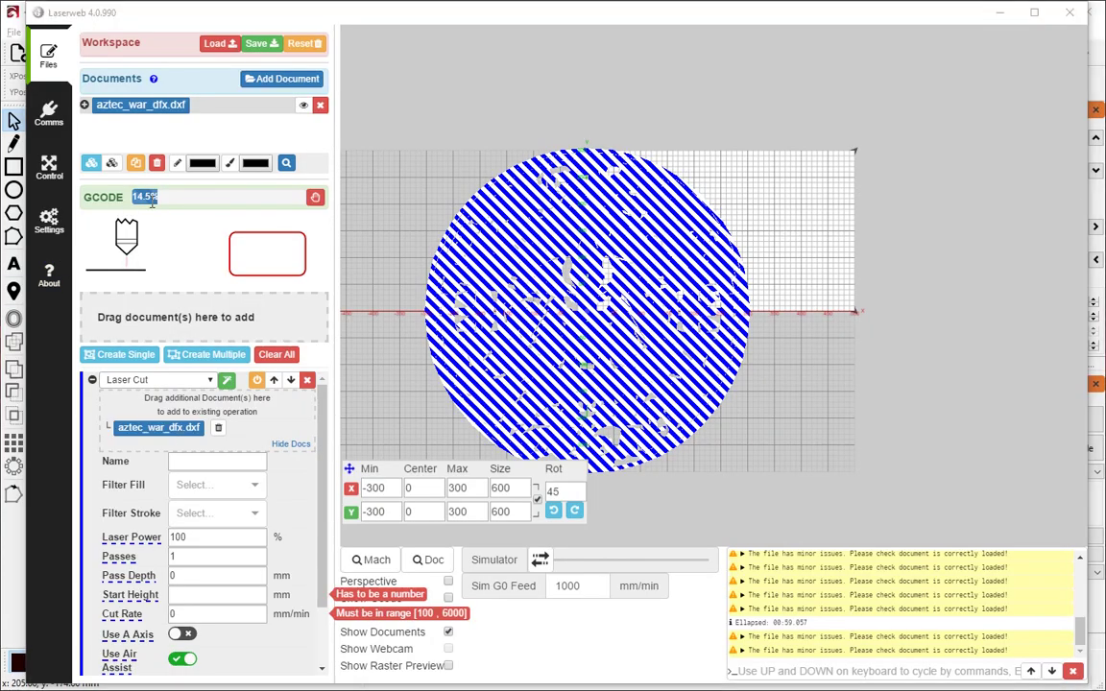
key("alt+Tab")
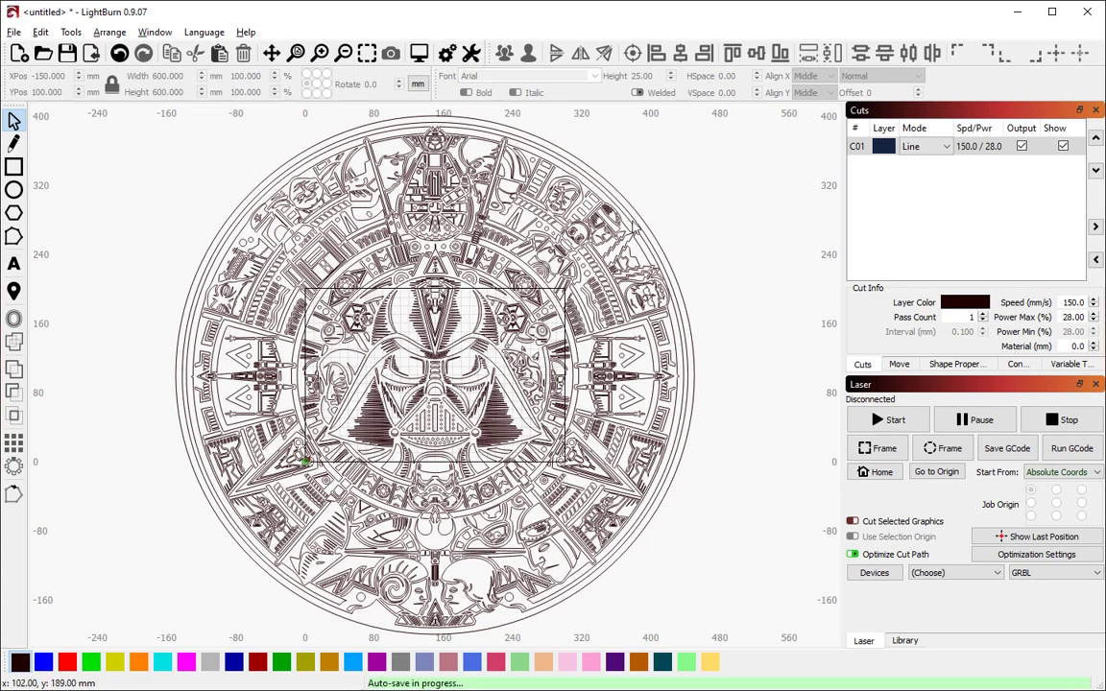
Preview the Aztec disc job and scrub playback: 17:25 estimated total, 92776 mm of cutting
scroll(653, 206, "down", 3)
scroll(672, 231, "up", 2)
scroll(634, 202, "down", 1)
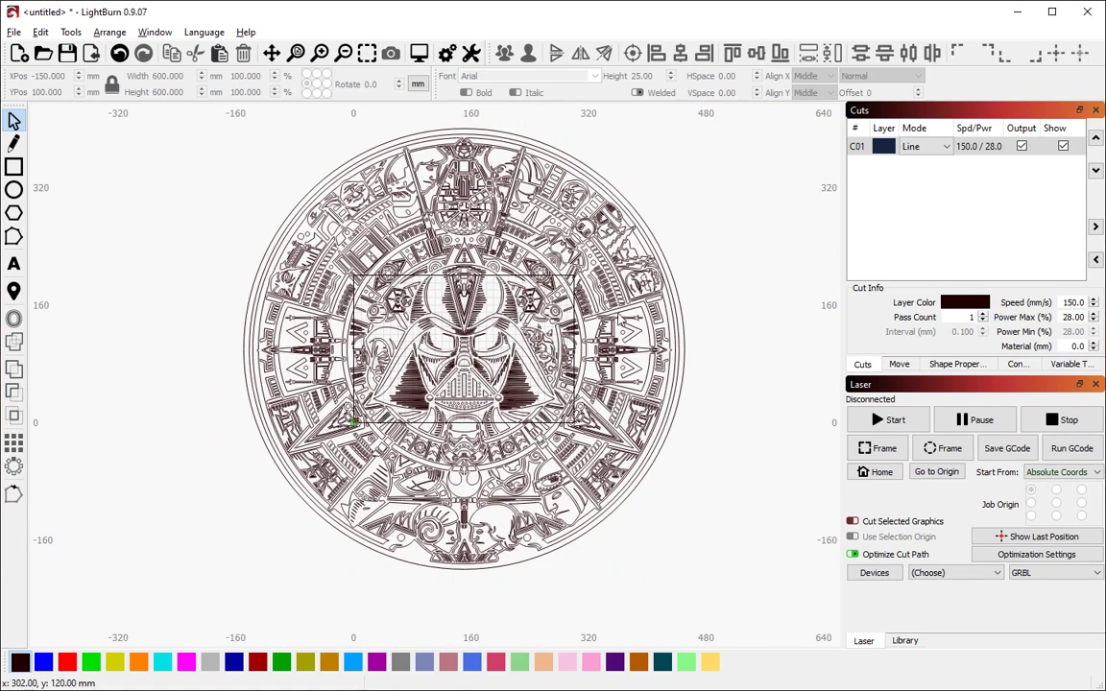
key("ctrl+a")
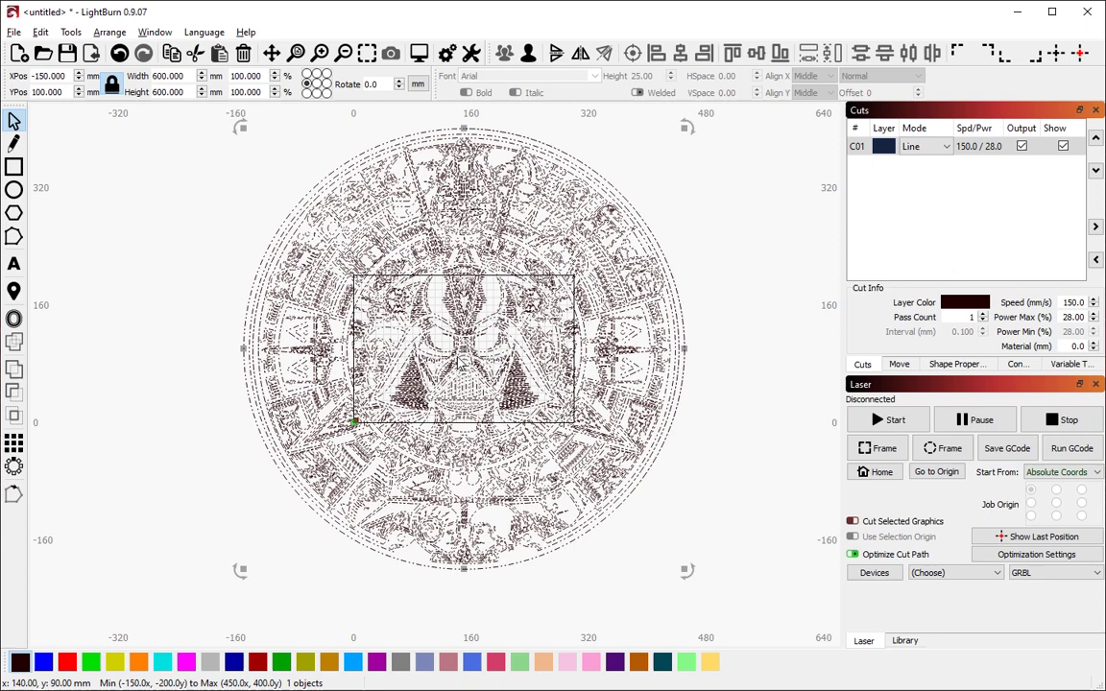
left_click(785, 221)
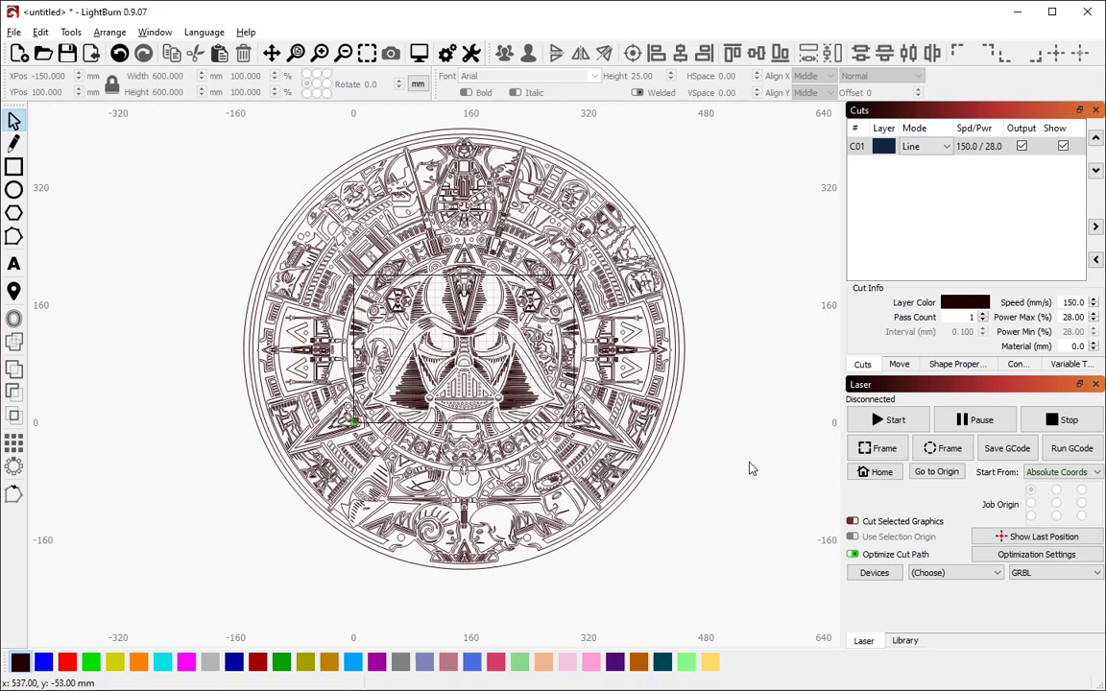
key("alt+p")
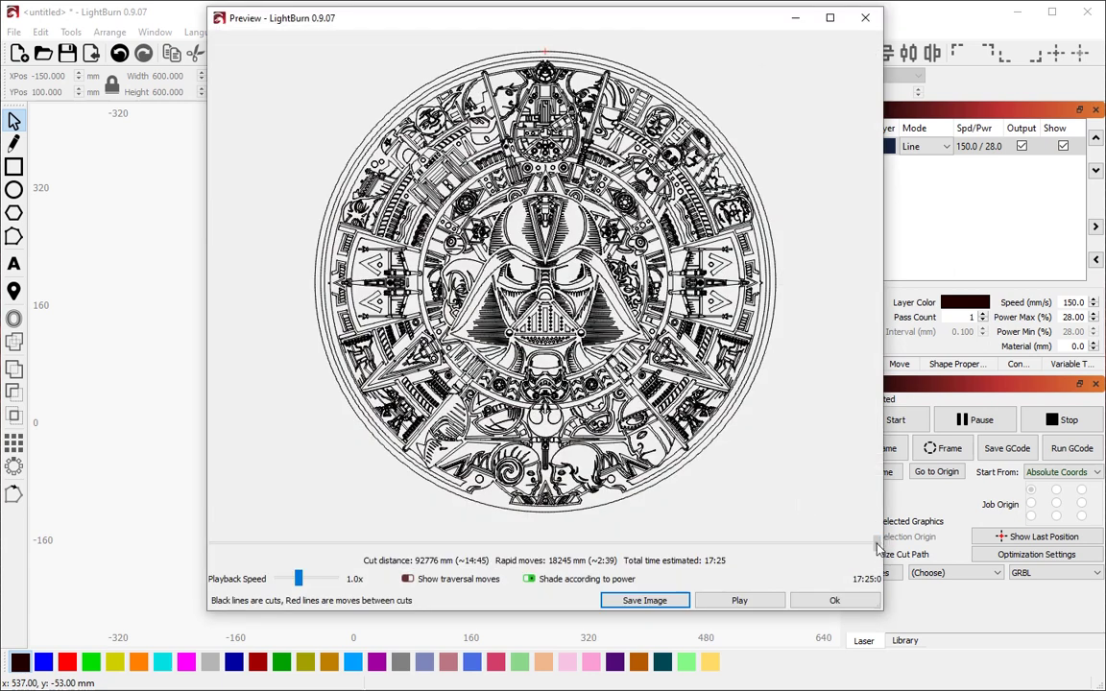
mouse_move(876, 547)
left_mouse_down()
mouse_move(212, 544)
mouse_move(649, 529)
mouse_move(768, 540)
mouse_move(880, 573)
left_mouse_up()
Enable 'Cut in direction order' in the Optimization Settings
left_click(857, 601)
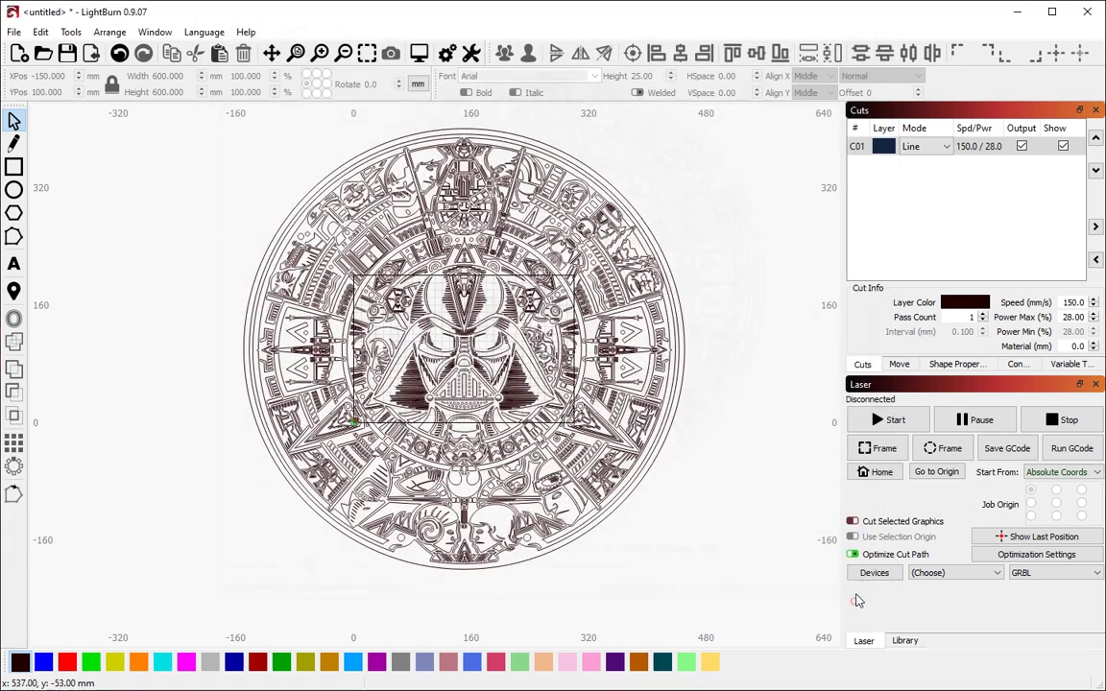
left_click(1032, 554)
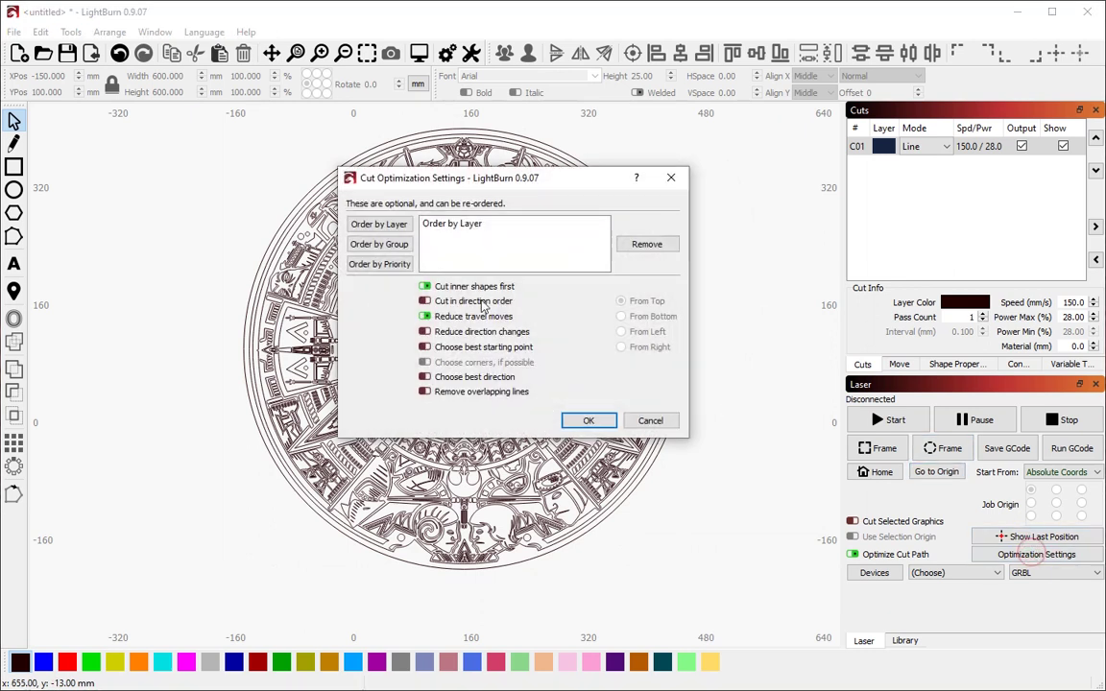
left_click(424, 300)
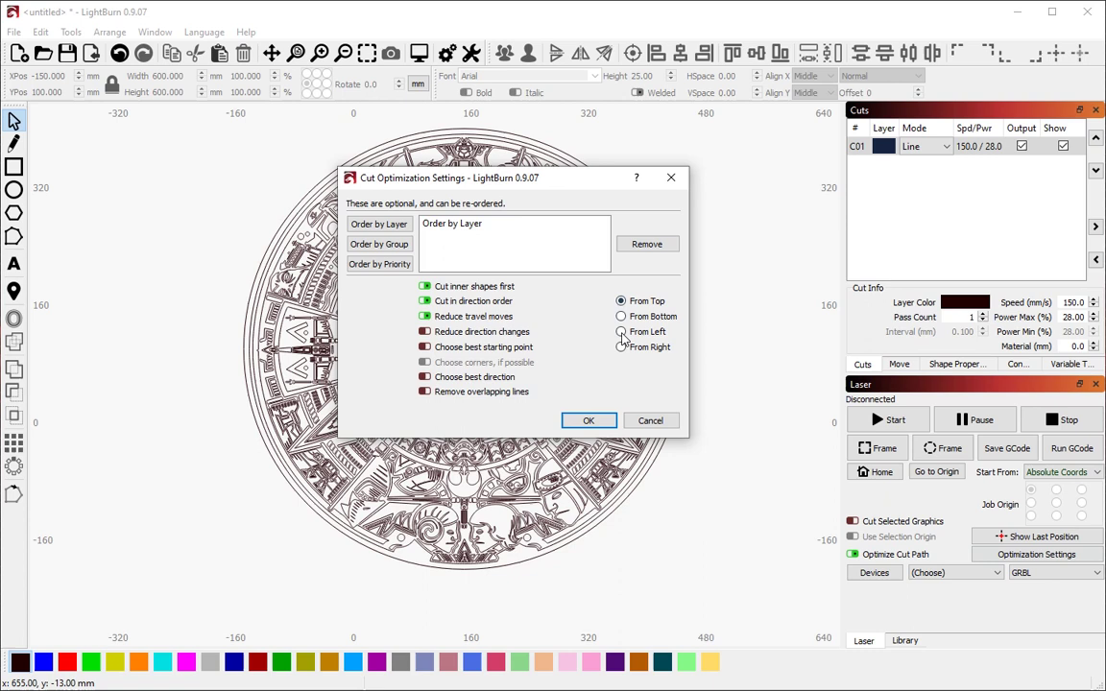
left_click(588, 420)
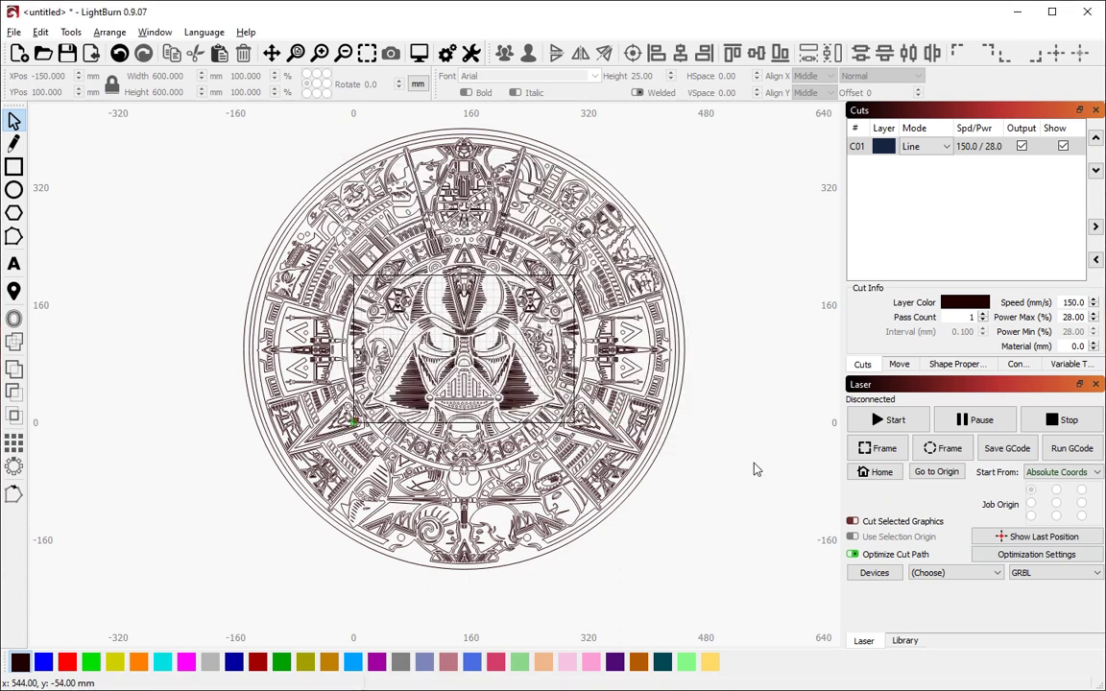
Re-preview the job, now estimated at 17:36 with 19497 mm of rapid moves
key("alt+p")
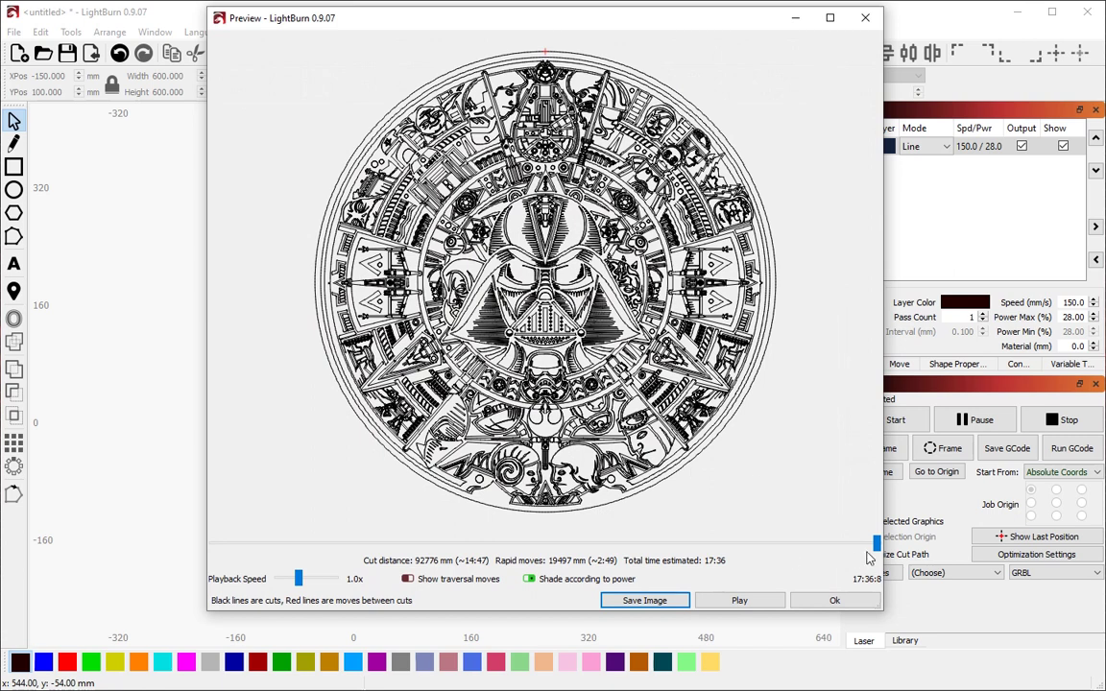
mouse_move(875, 545)
left_mouse_down()
mouse_move(371, 538)
mouse_move(156, 491)
mouse_move(893, 490)
left_mouse_up()
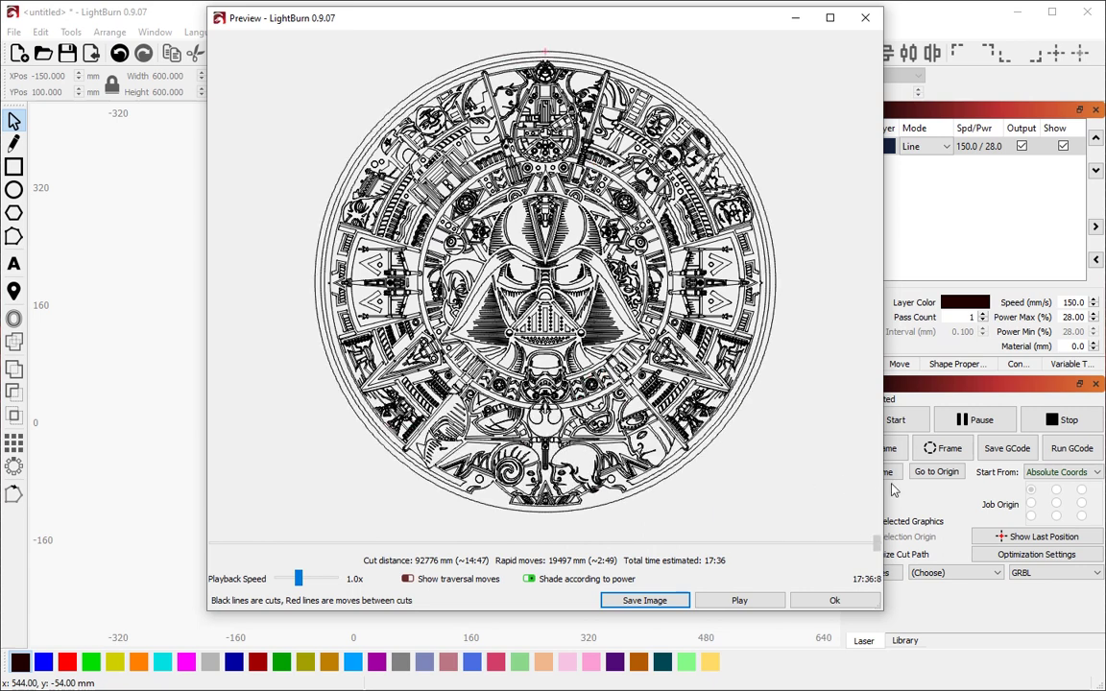
left_click(847, 600)
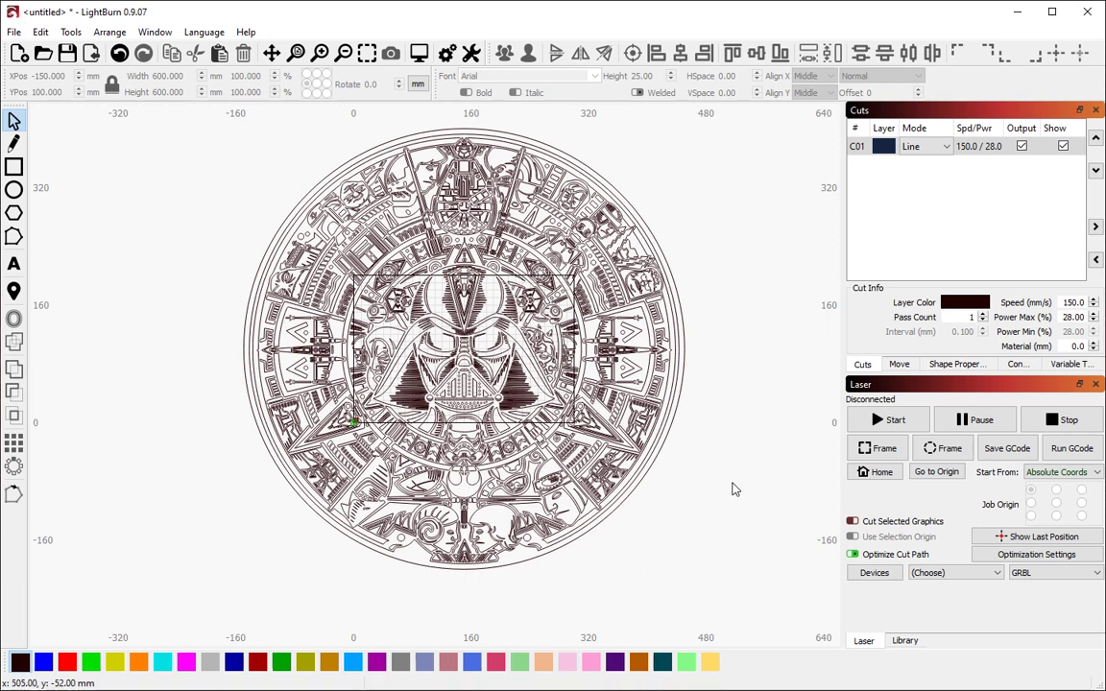
left_click(1008, 450)
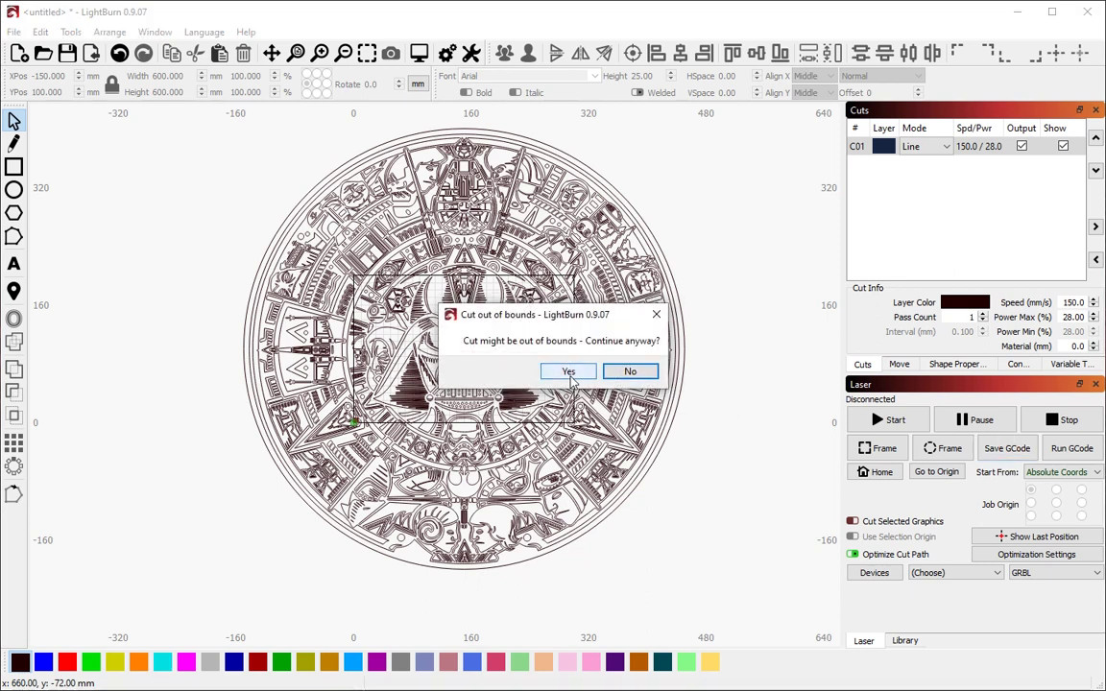
left_click(568, 373)
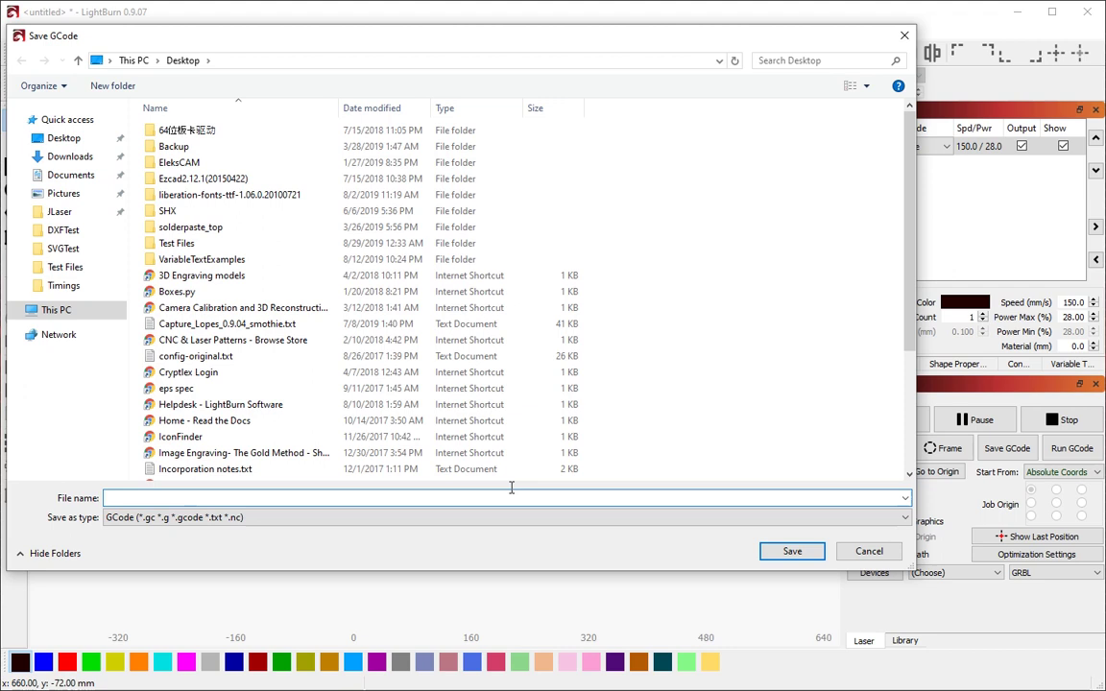
left_click(869, 551)
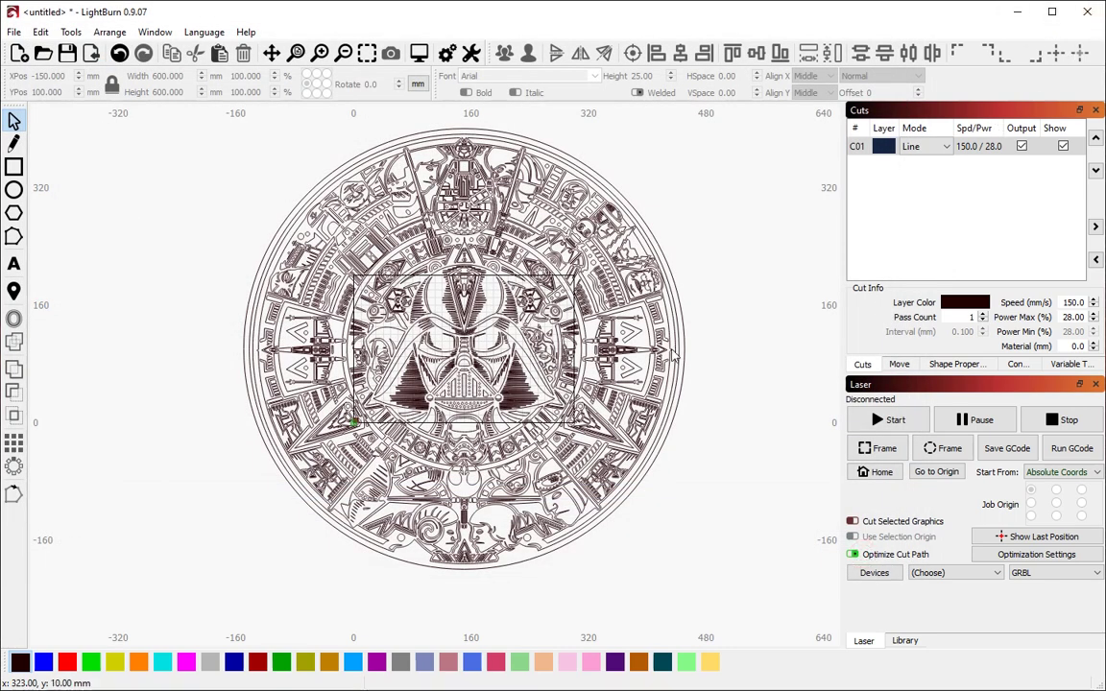
Switch back to LaserWeb to check the aztec_war_dfx.dxf G-code generation progress
key("alt+Tab")
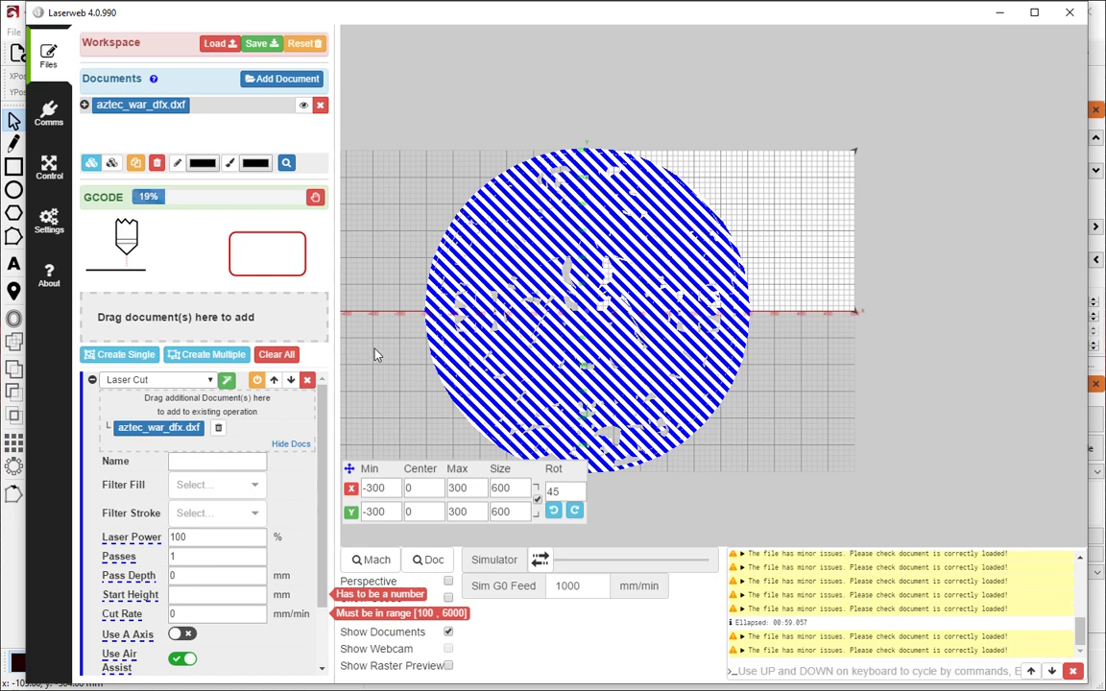